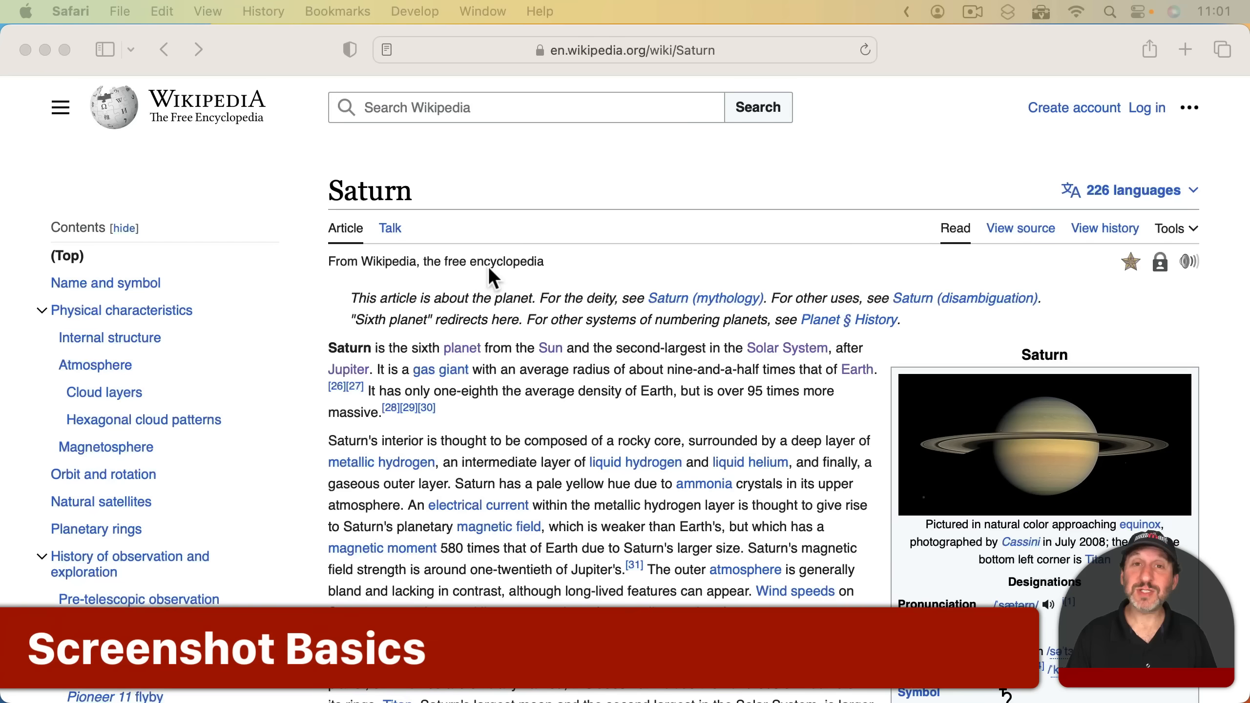
Open the macOS screenshot capture controls over the Saturn article and reposition them slightly.
scroll(449, 467, down, 4)
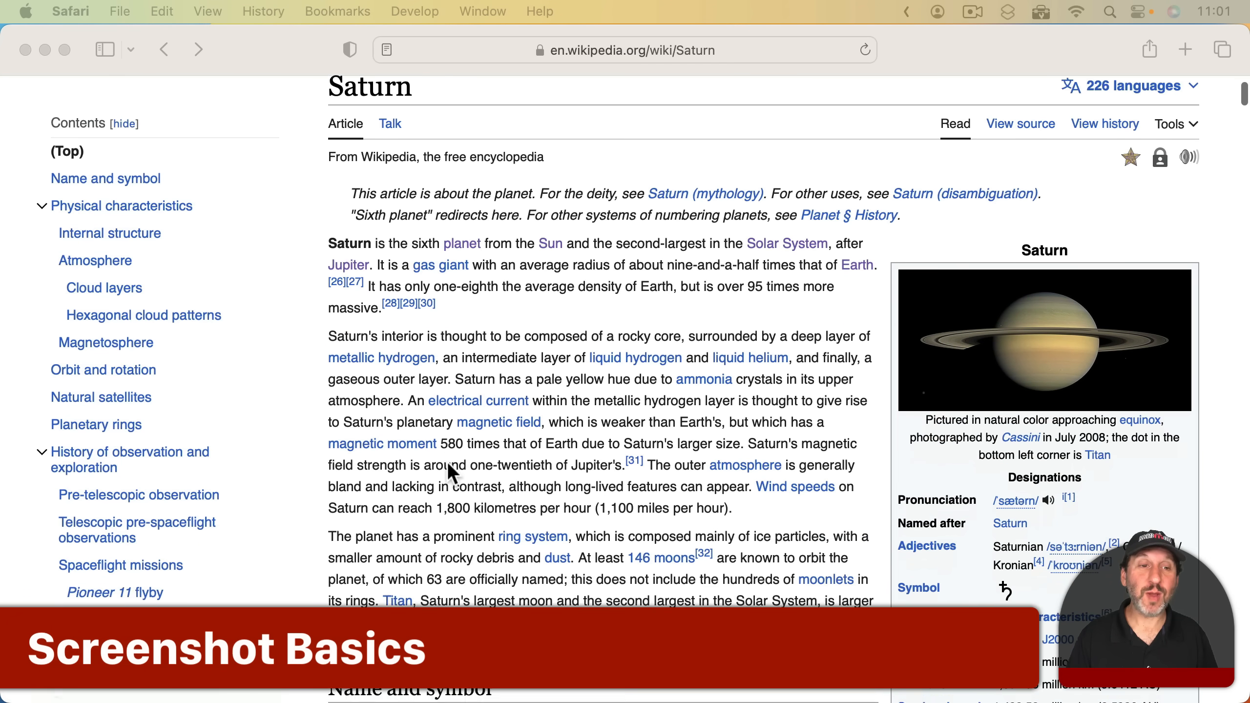
scroll(449, 466, up, 1)
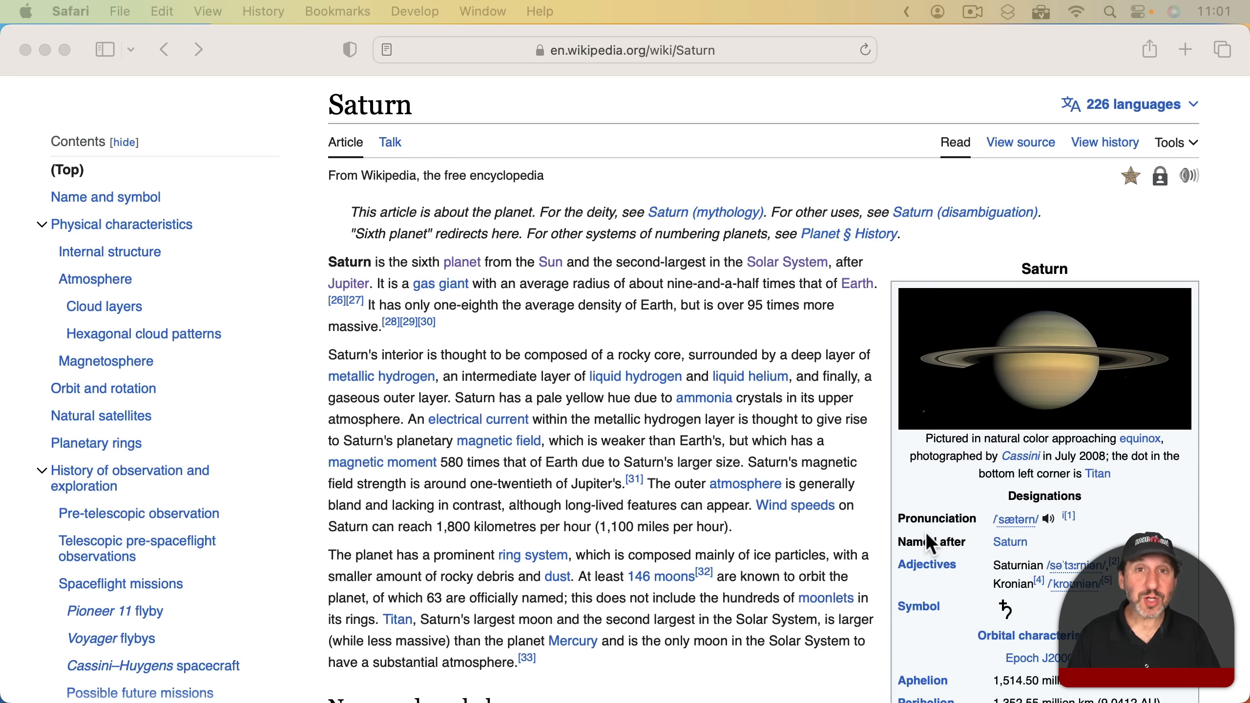
key(shift+super)
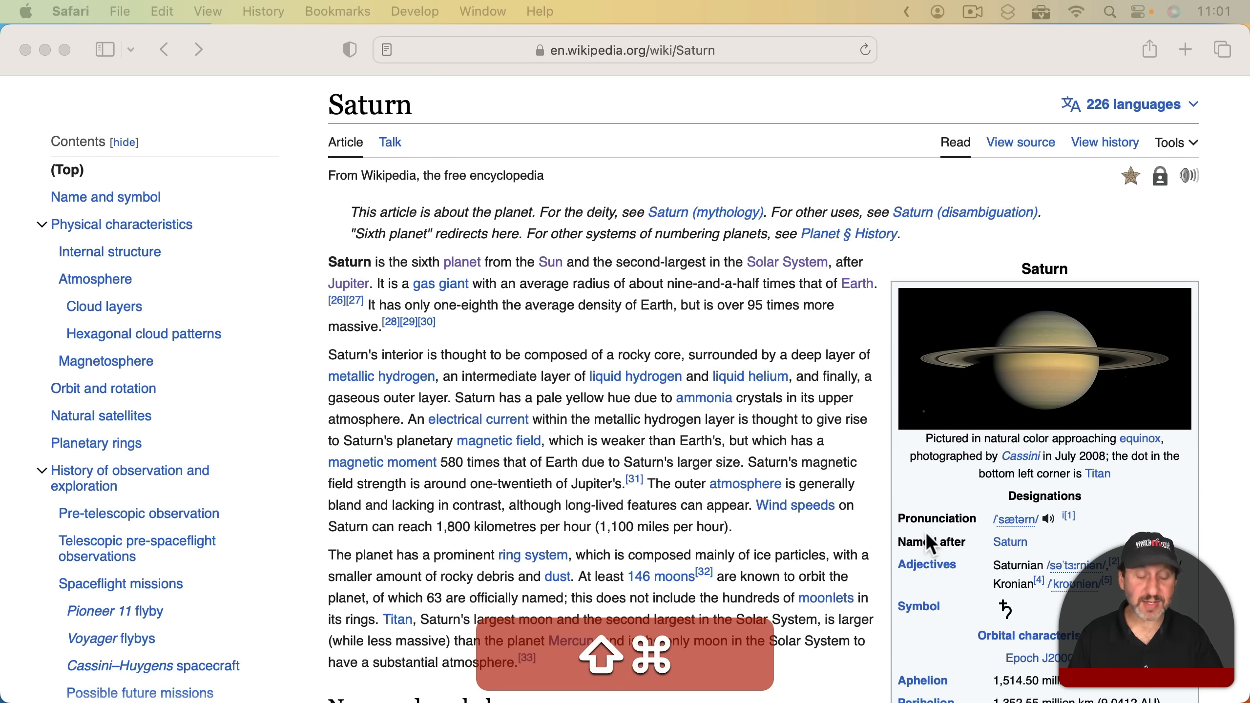
key(shift+super+5)
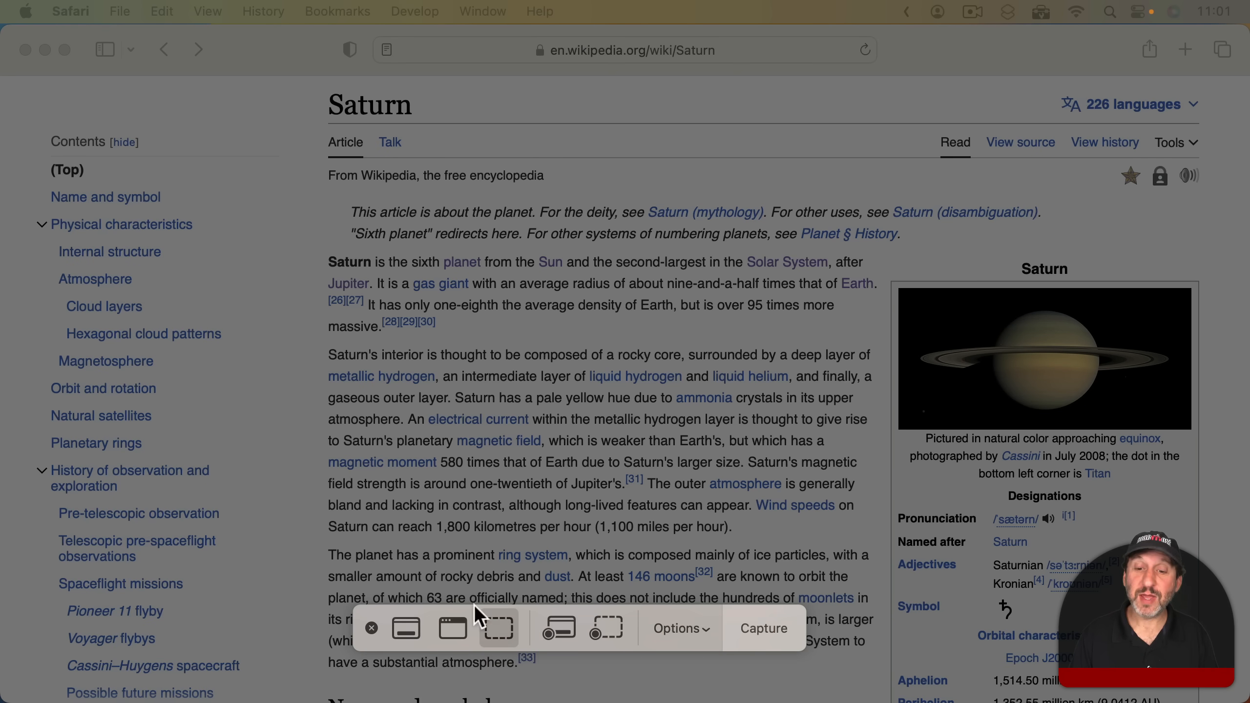
drag(381, 611, 435, 615)
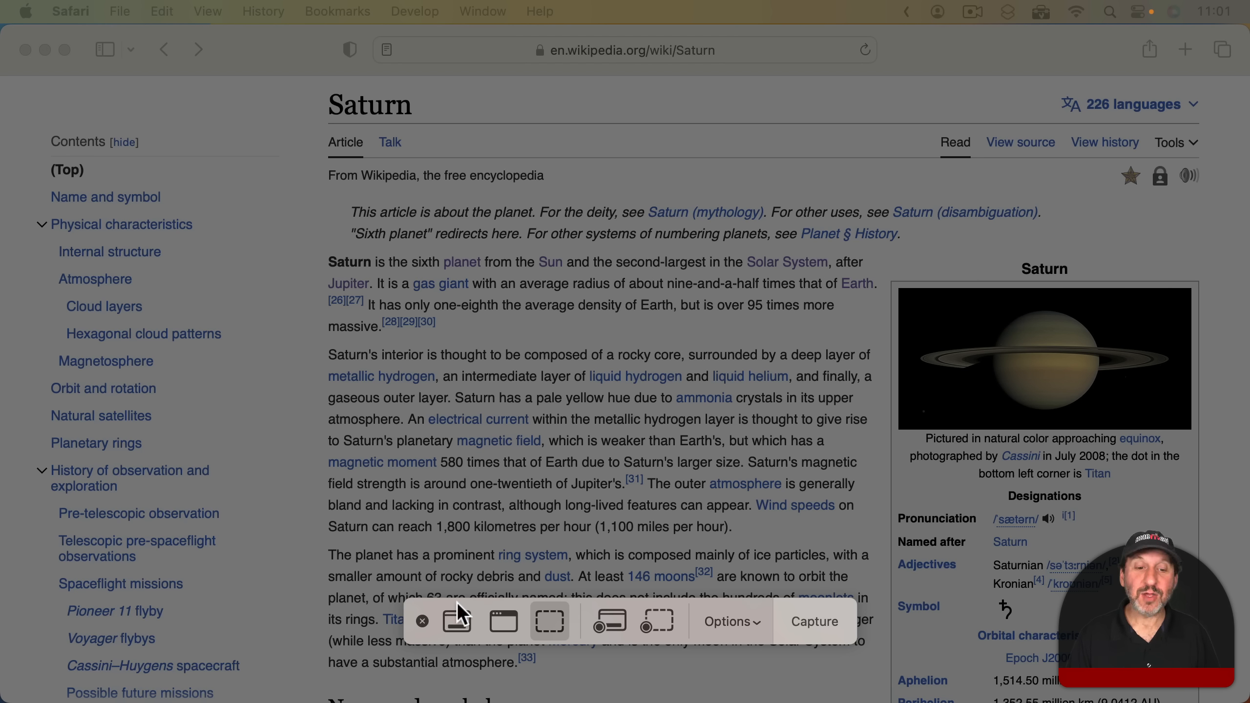
Try the entire-screen and window capture modes, and choose selected-portion capture framing the Saturn article's first three paragraphs.
click(457, 616)
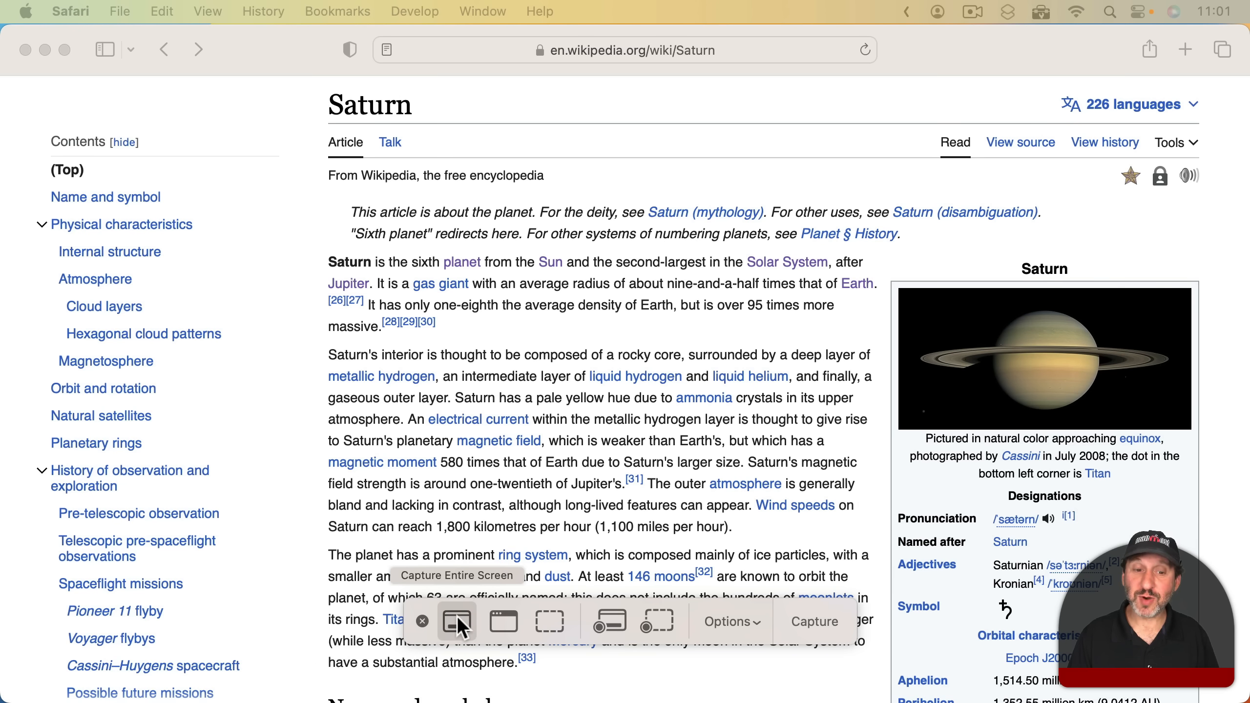
click(502, 622)
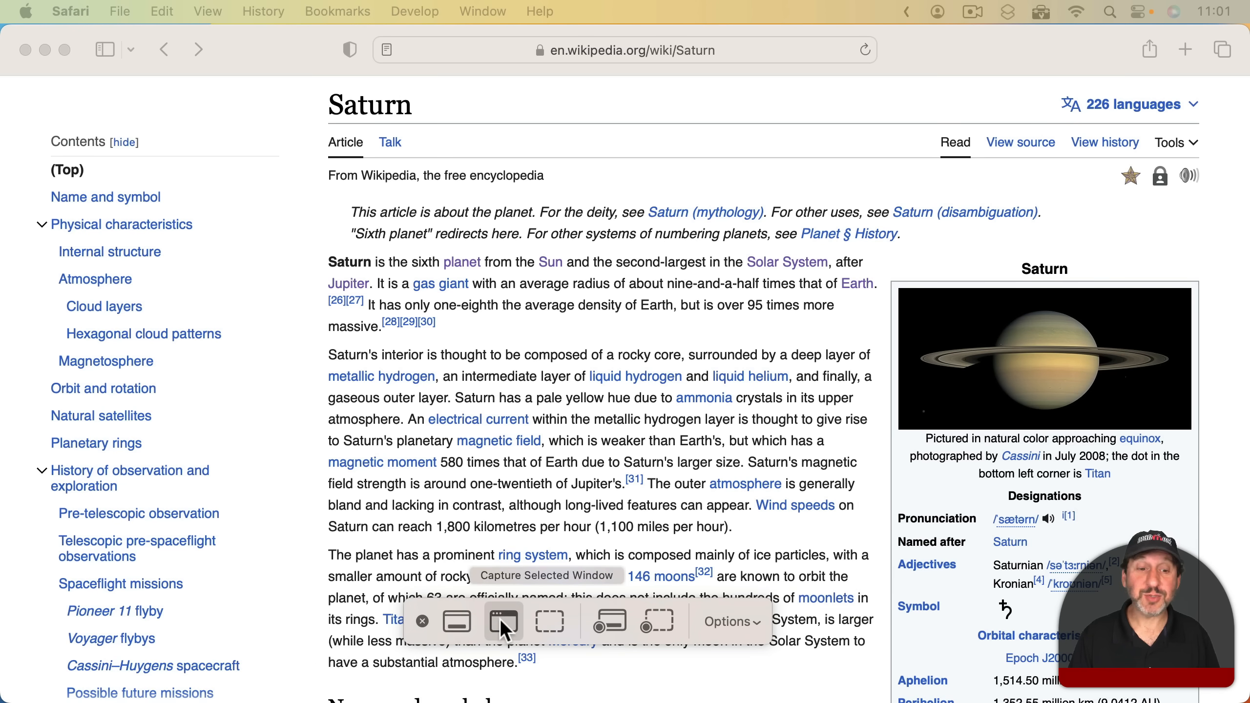
click(549, 621)
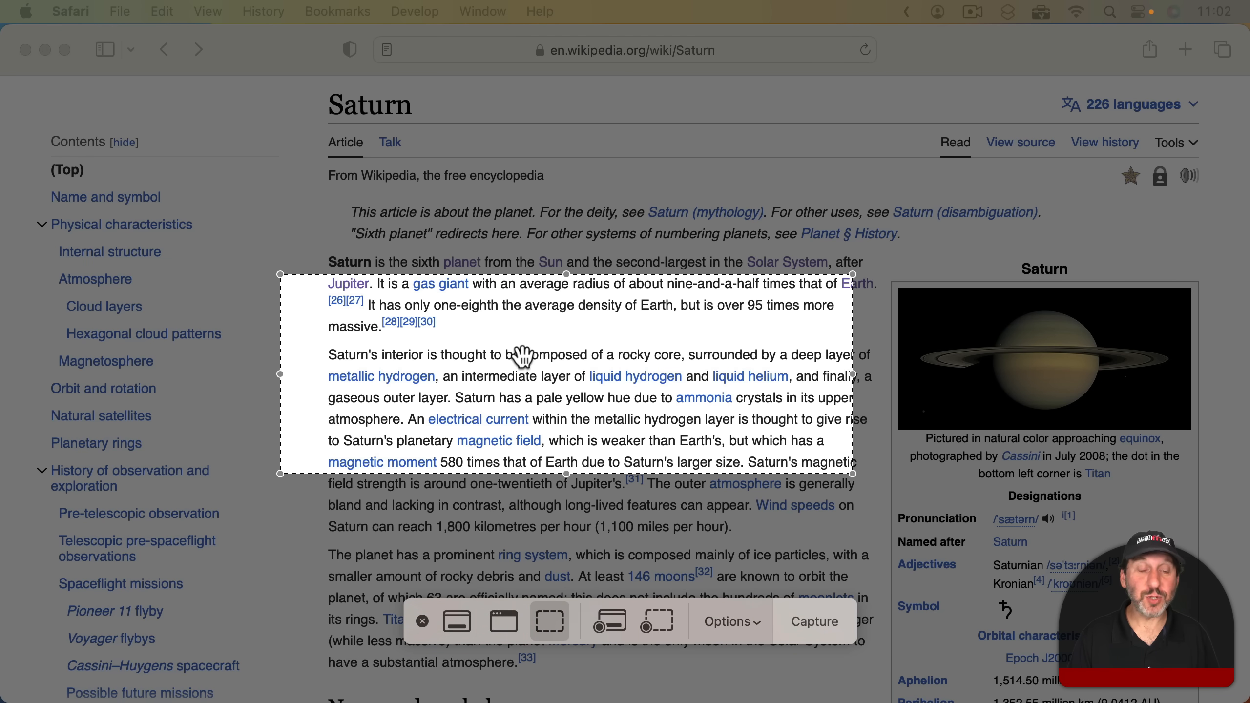
drag(528, 362, 562, 337)
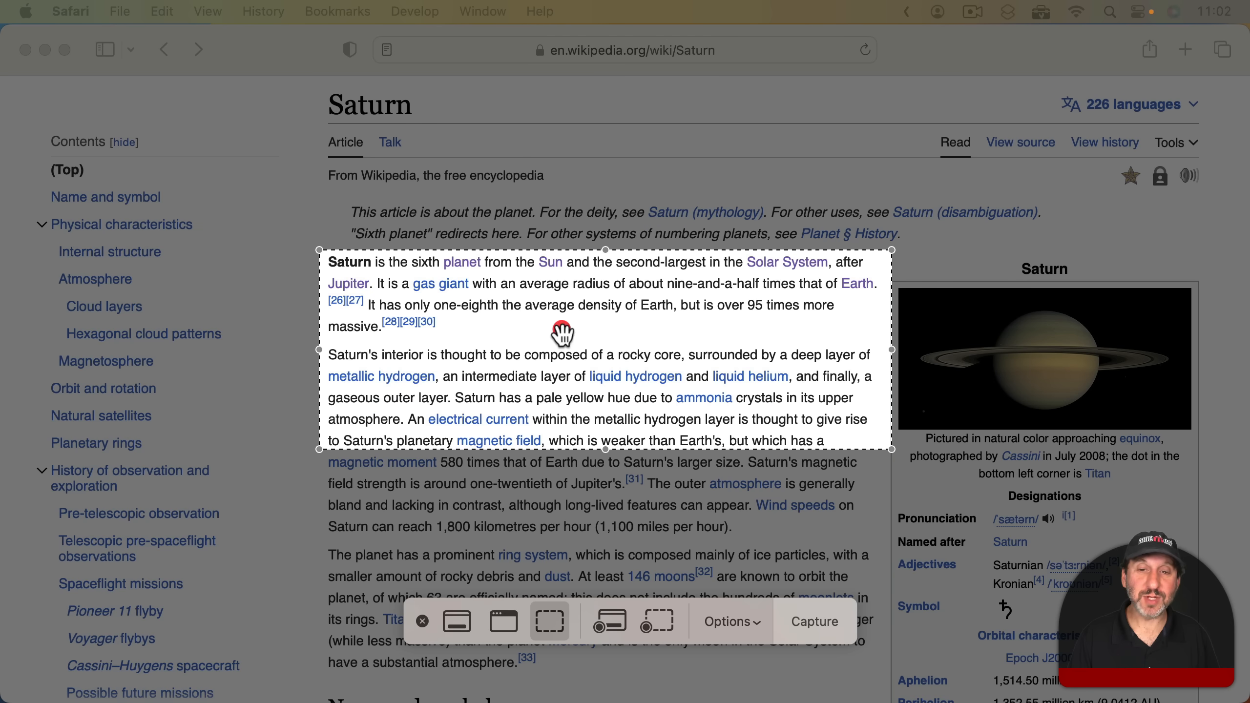
drag(892, 449, 884, 681)
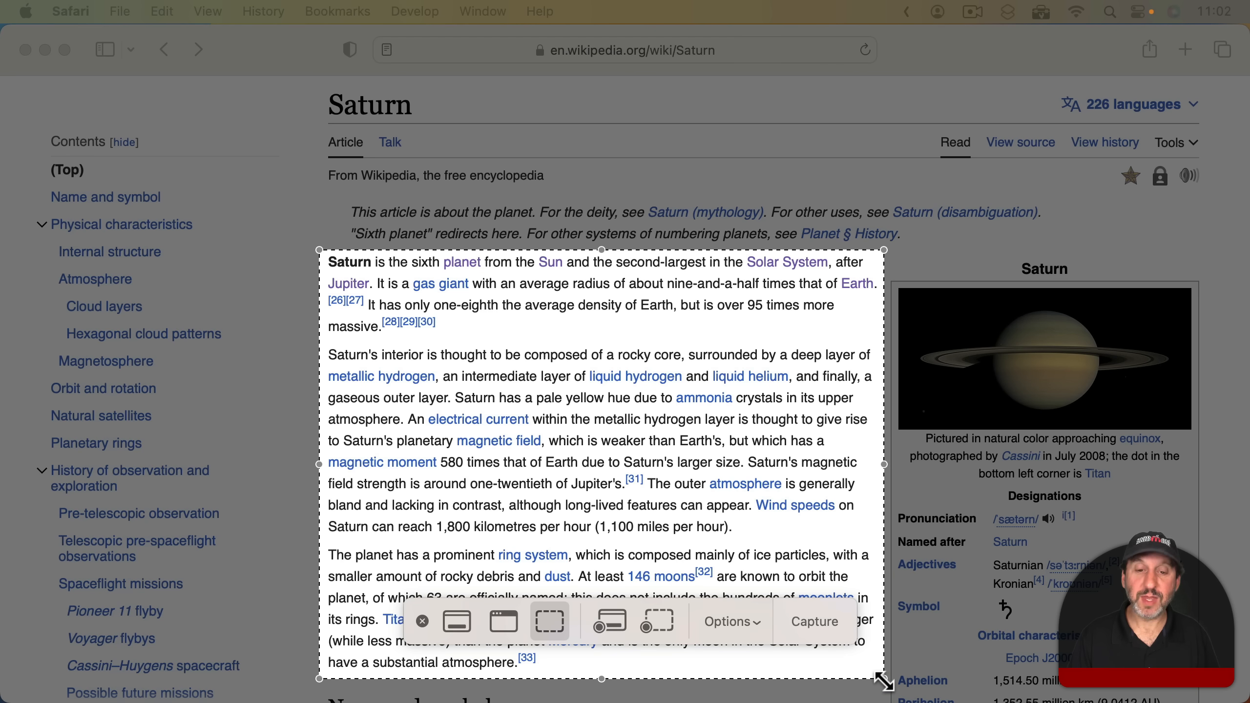
Review the save location, timer and thumbnail options, and capture the framed paragraphs.
click(744, 626)
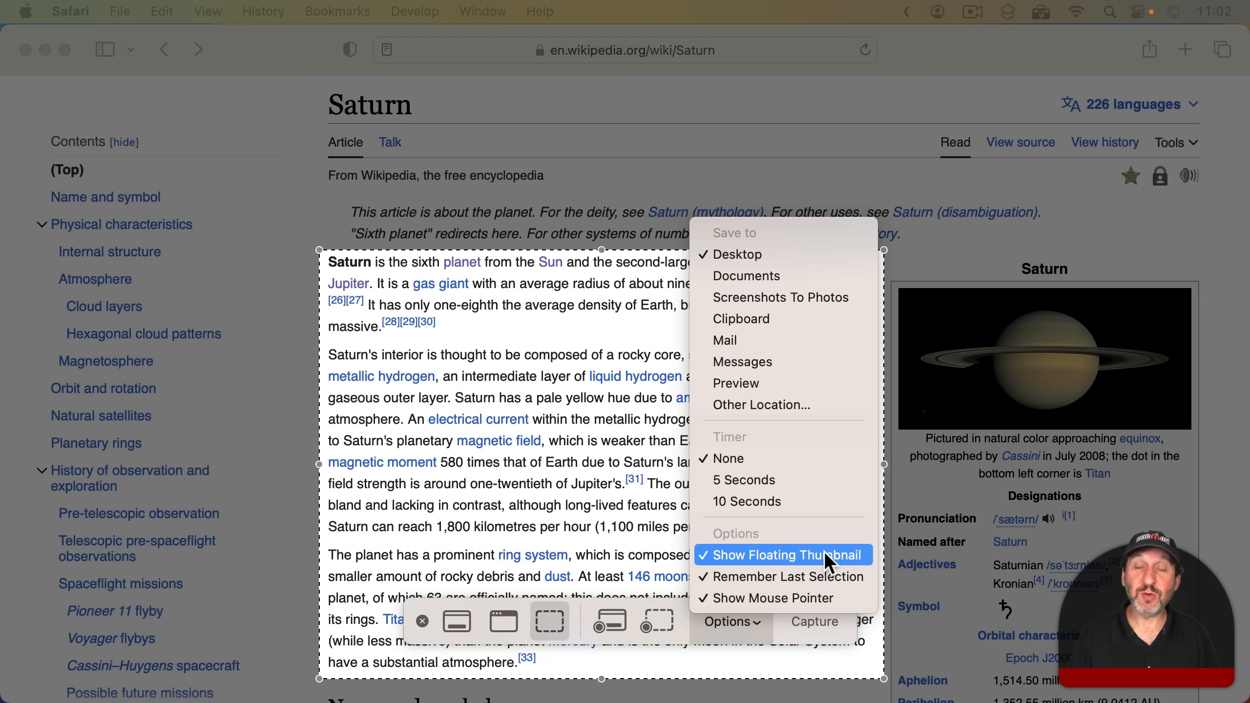
click(817, 626)
click(803, 619)
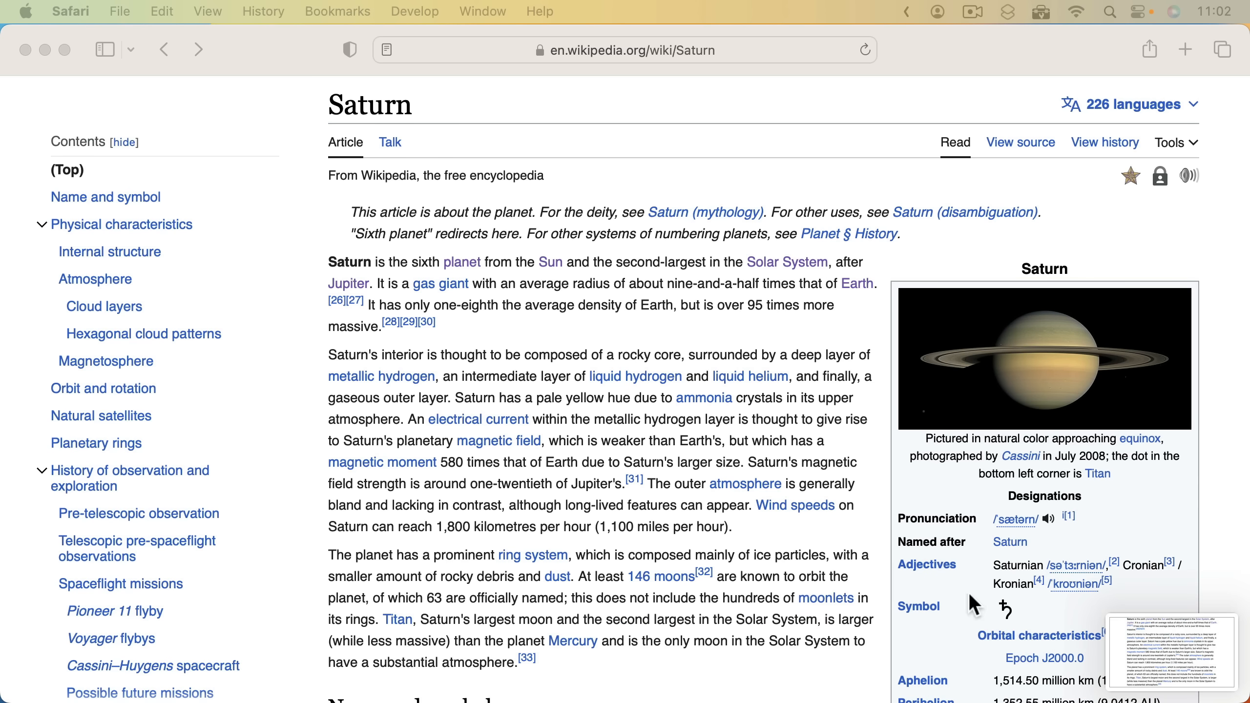
Open the new screenshot from its floating thumbnail and hide Safari behind the preview.
click(1170, 649)
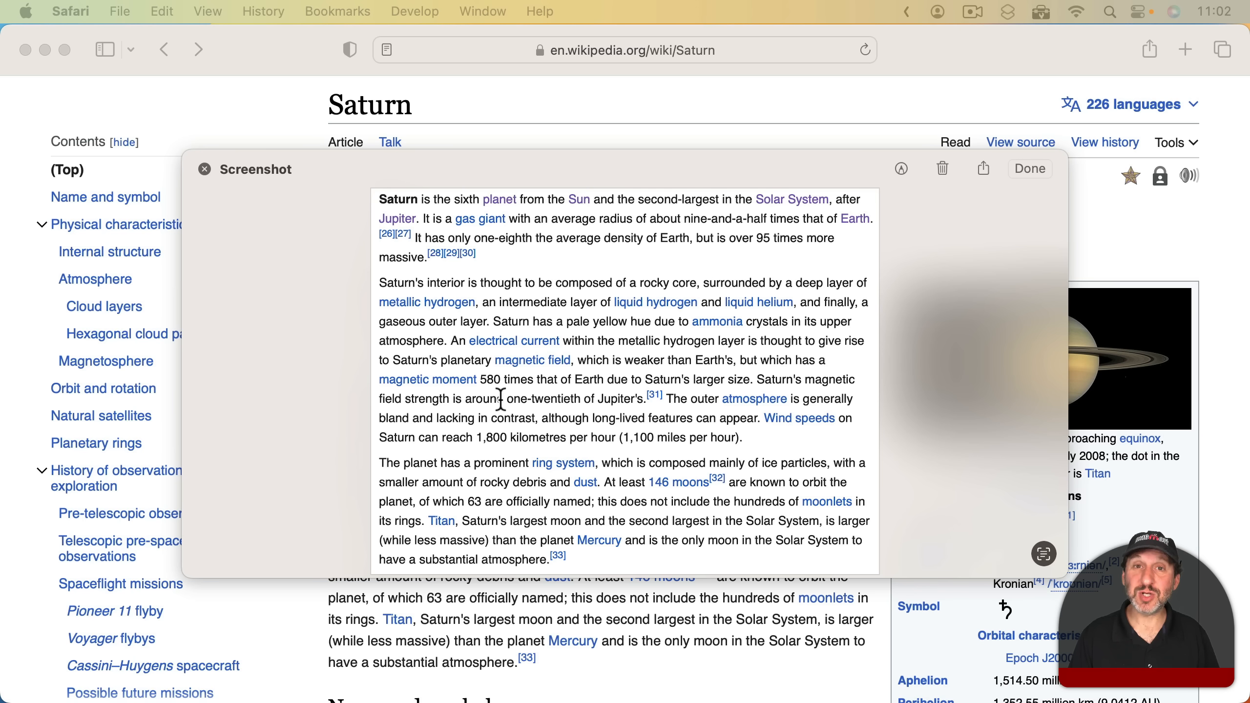
click(275, 56)
key(super+h)
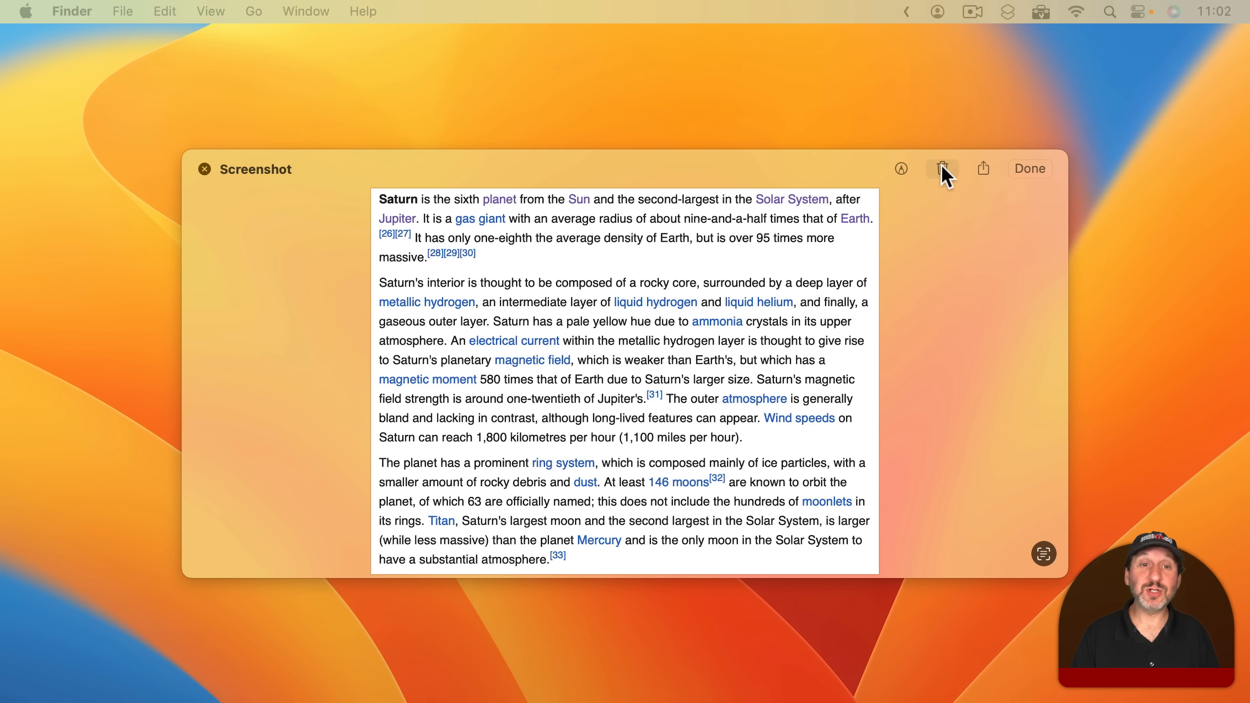
View the screenshot's sharing destinations and show the Markup tools for the image.
click(980, 169)
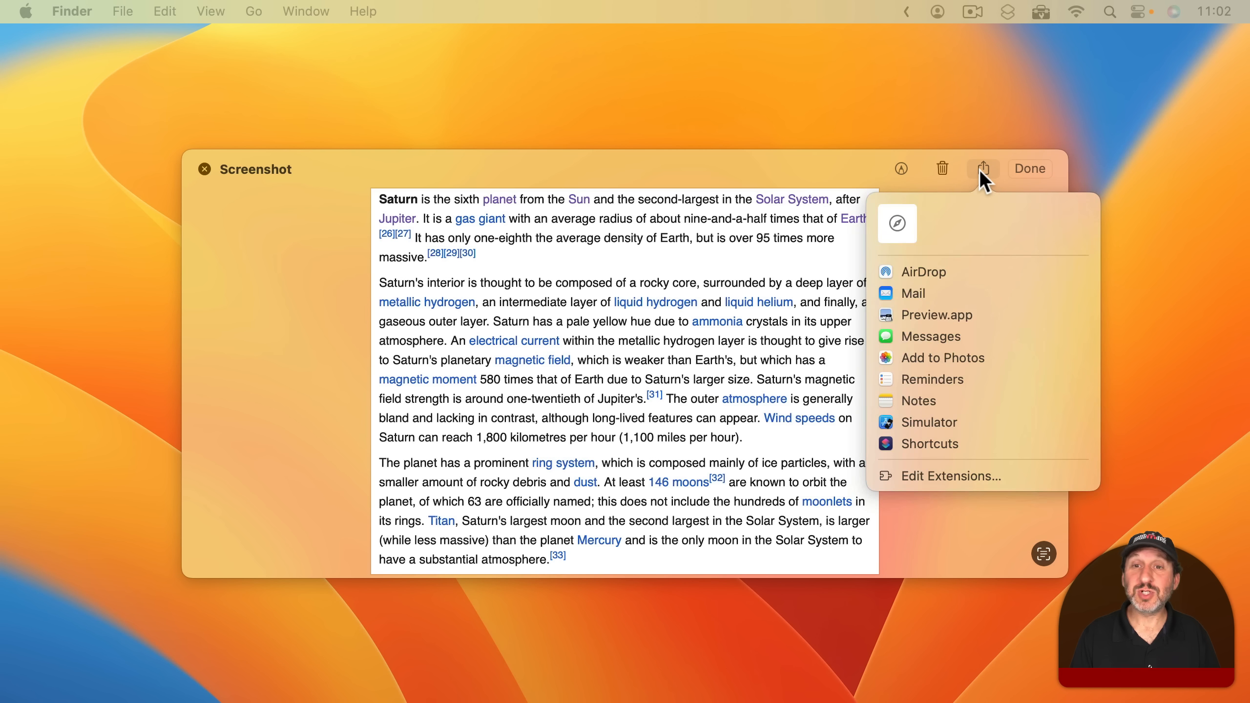
click(851, 167)
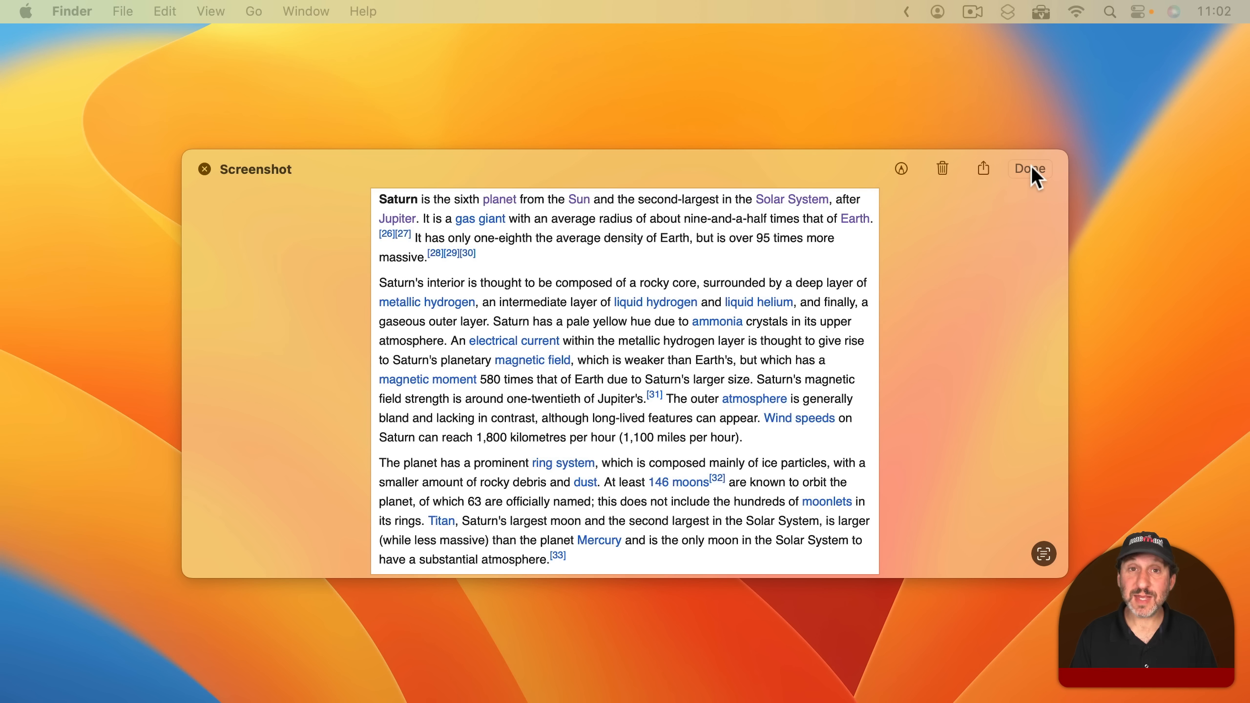
click(903, 169)
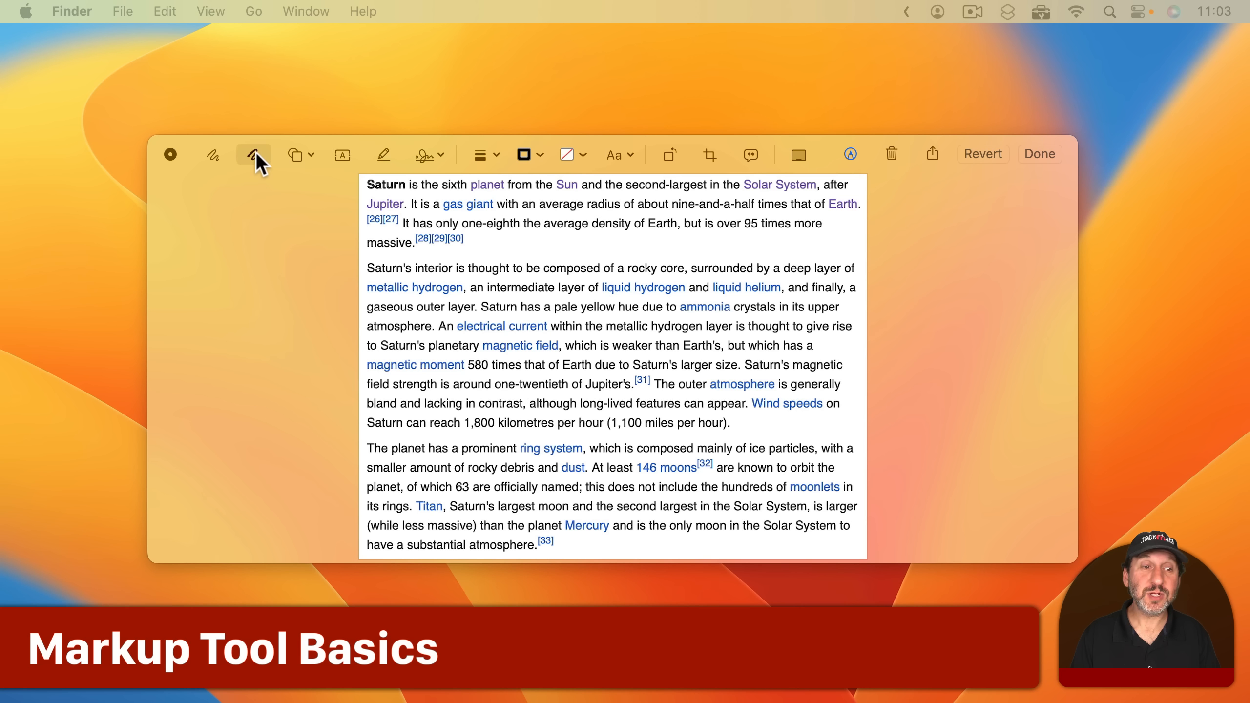
Draw a freehand wavy line across the second paragraph with the Draw tool and undo it.
click(254, 160)
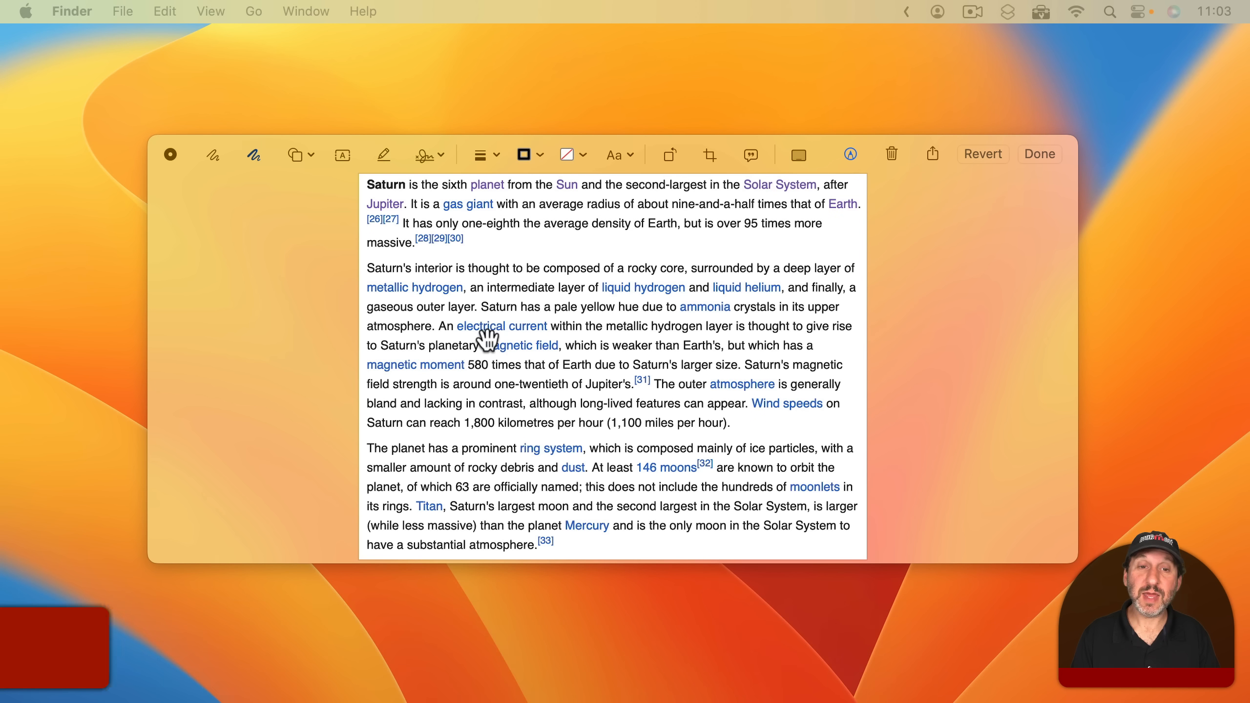
mouse_move(453, 373)
mouse_down()
mouse_move(610, 286)
mouse_move(805, 347)
mouse_up()
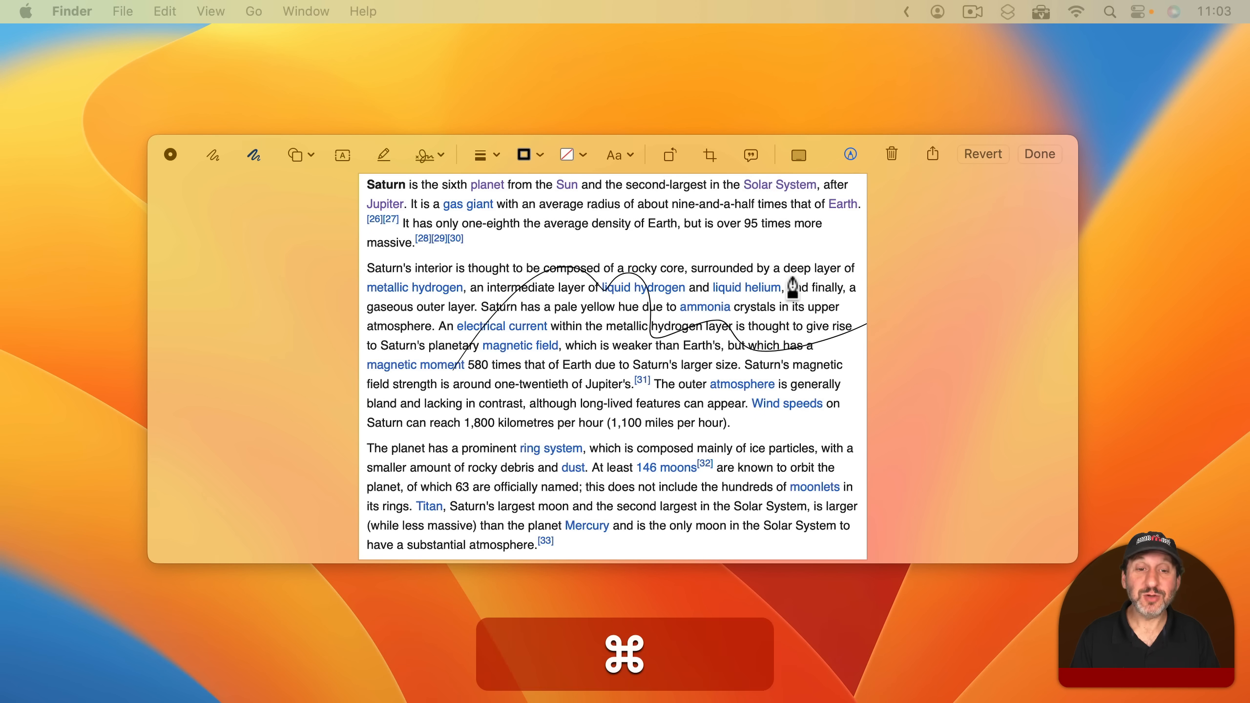
key(super+z)
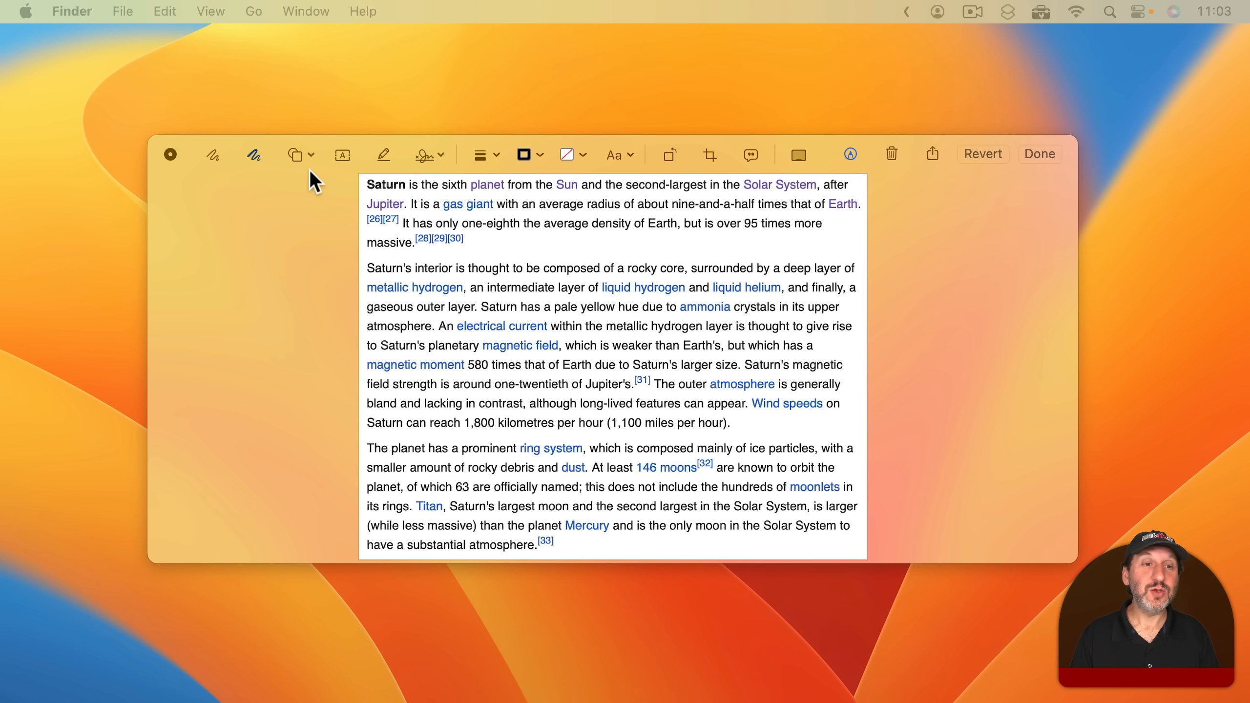
Add an oval, move it onto the start of the second paragraph and enlarge it.
click(304, 156)
click(281, 245)
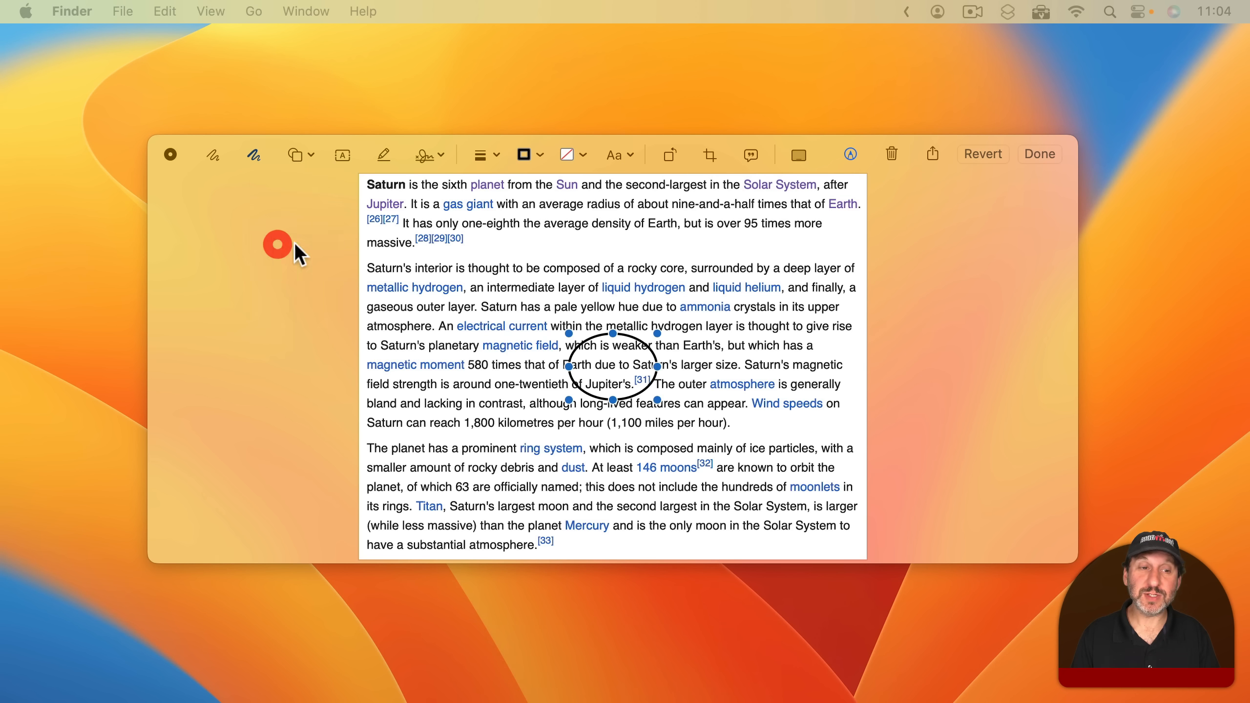
drag(635, 329, 589, 249)
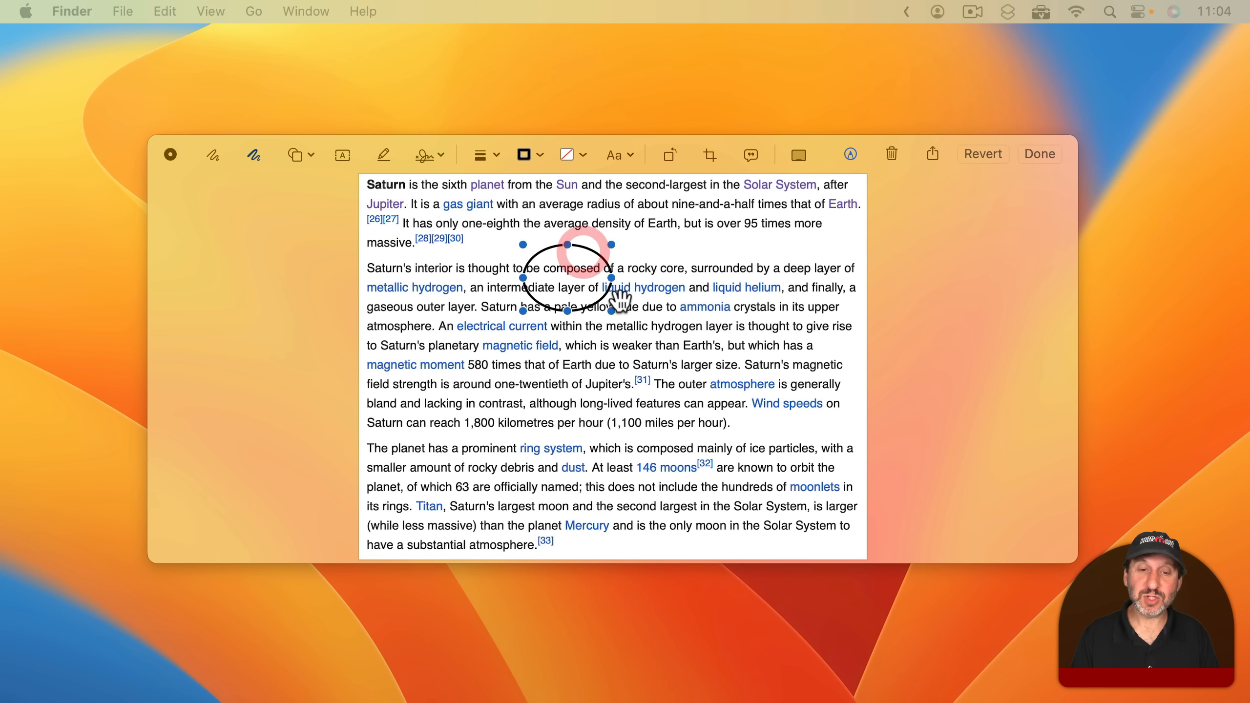
drag(611, 312, 645, 332)
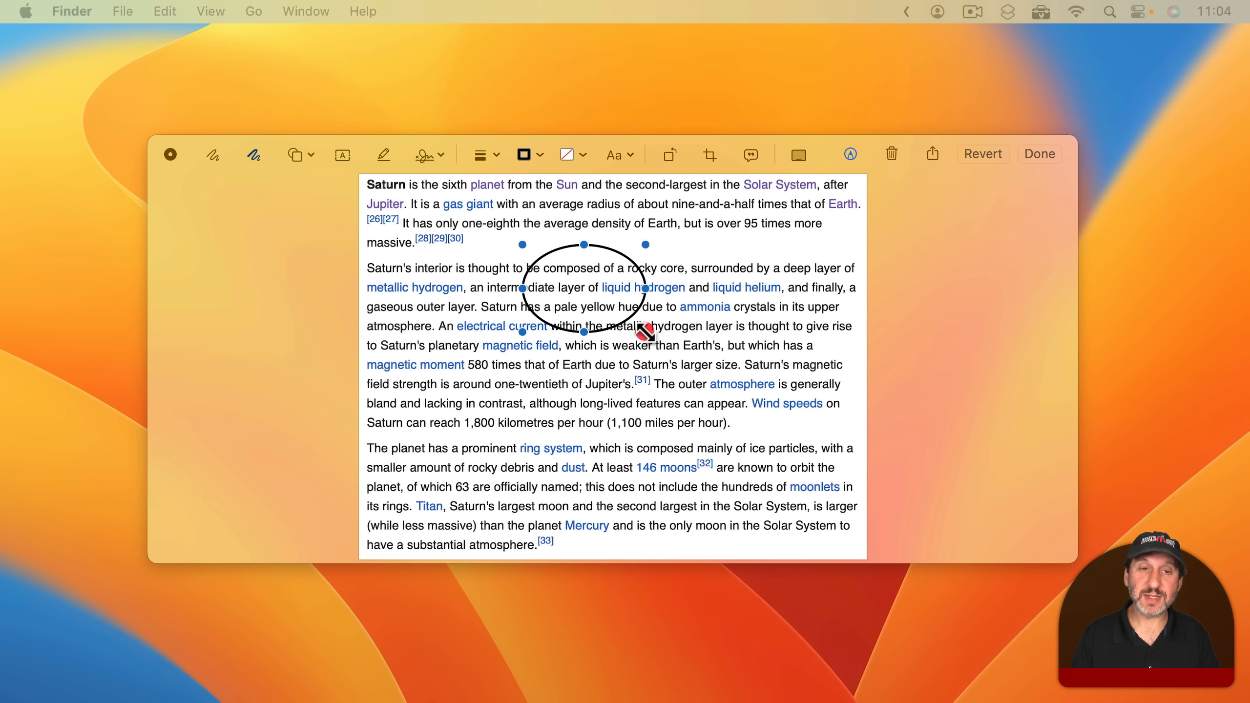
Style the oval with a thinner outline and a dark red fill, and delete it.
click(496, 156)
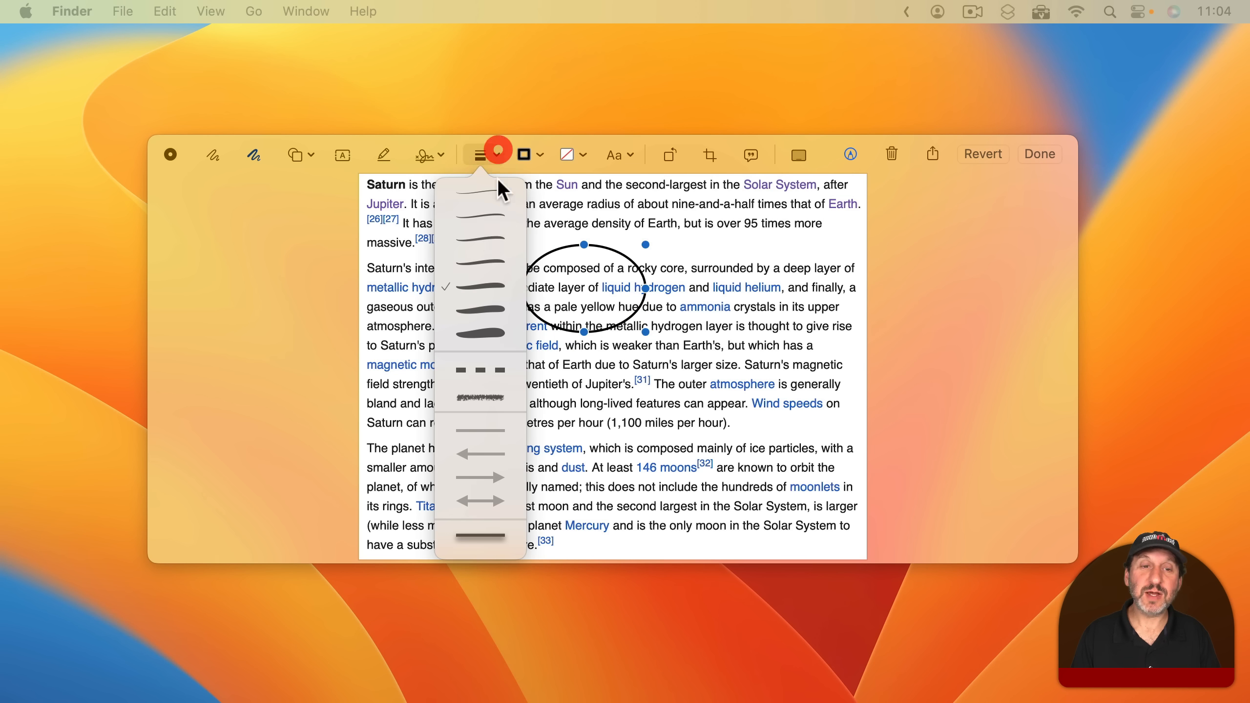
click(484, 263)
click(538, 155)
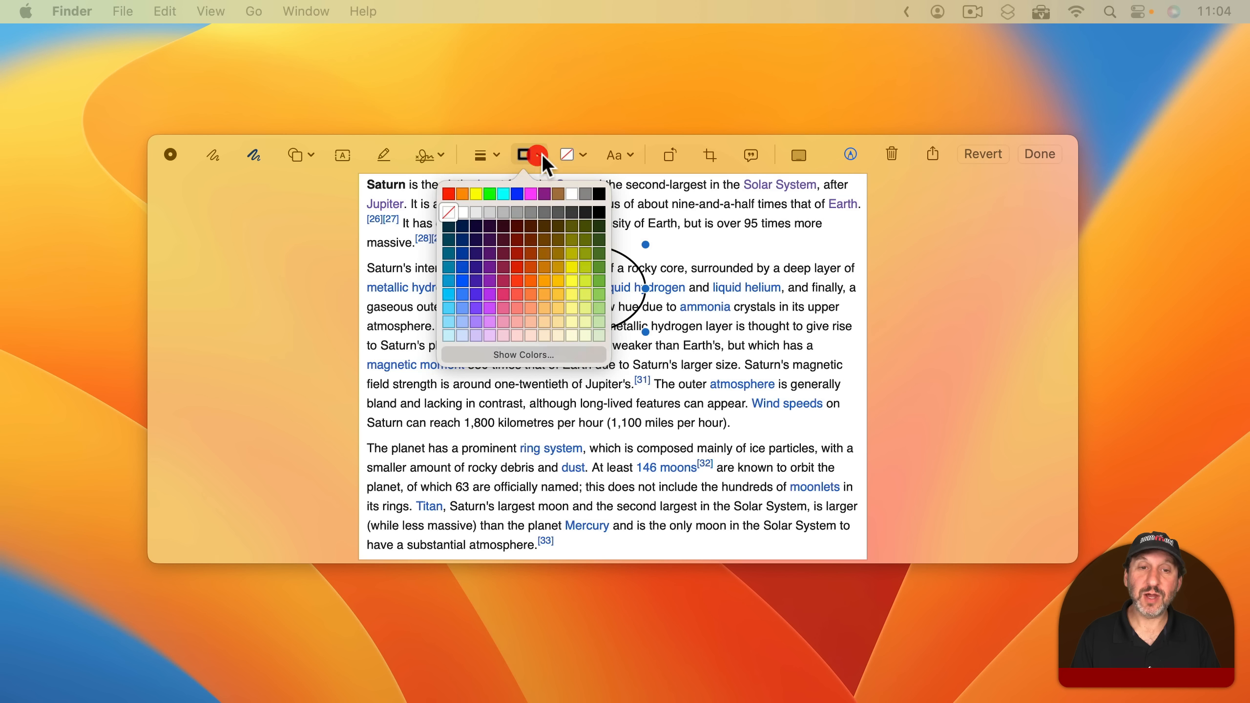
click(582, 155)
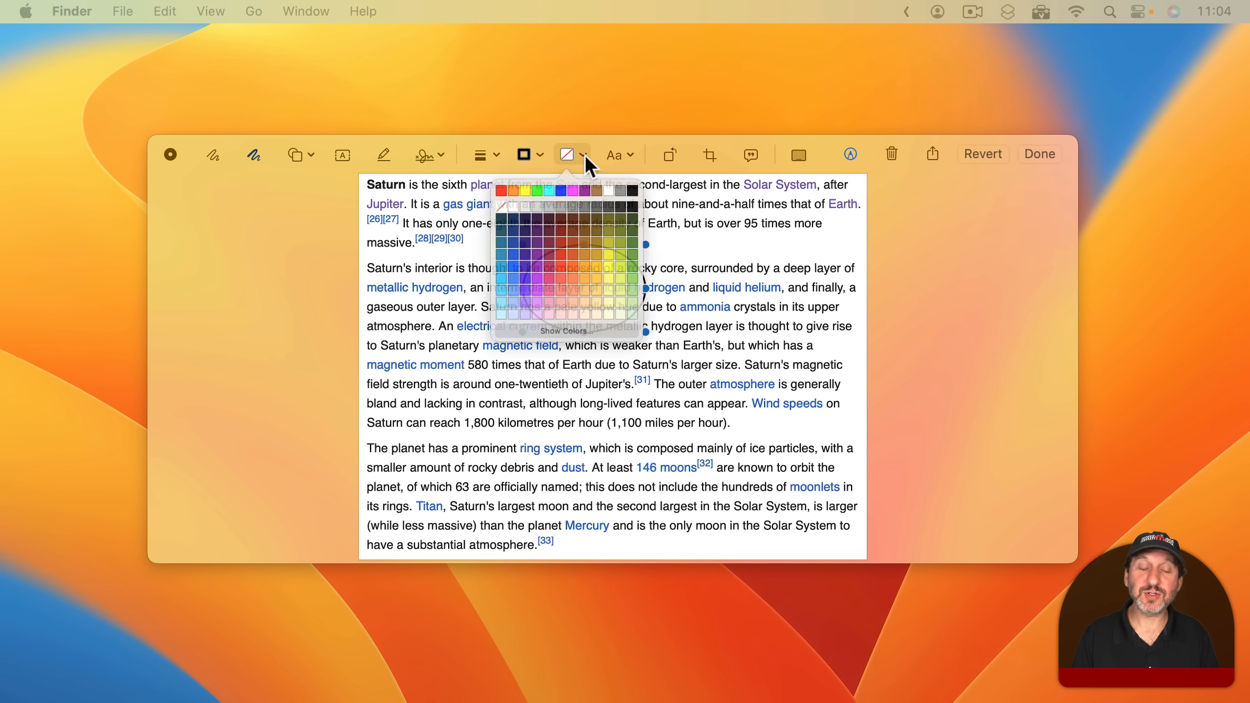
click(561, 253)
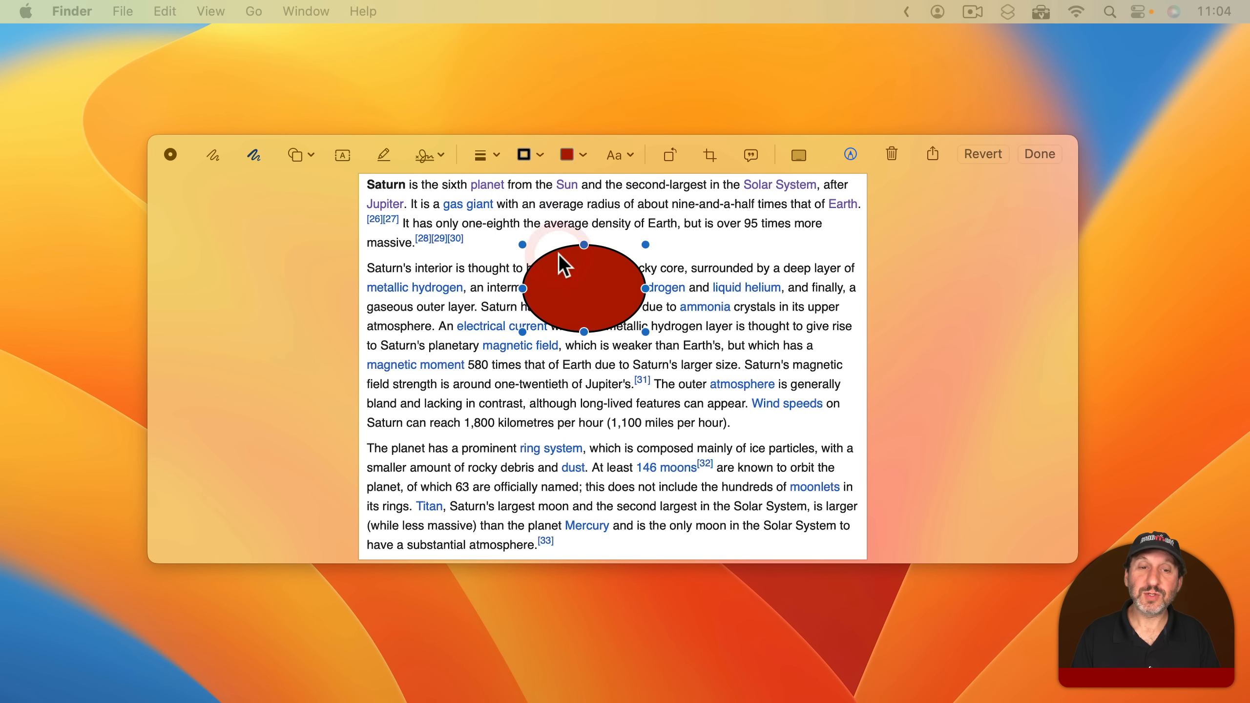
key(BackSpace)
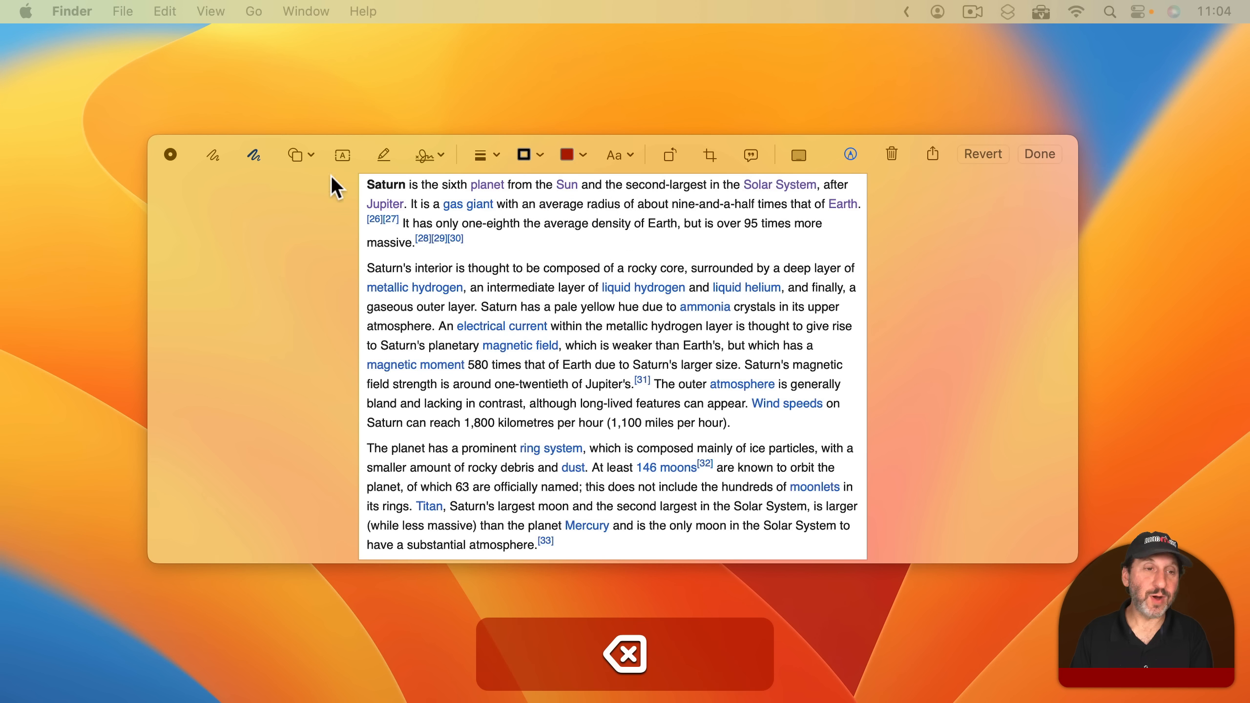
Add an arrow shape to the screenshot, adjust it upward and delete it.
click(296, 154)
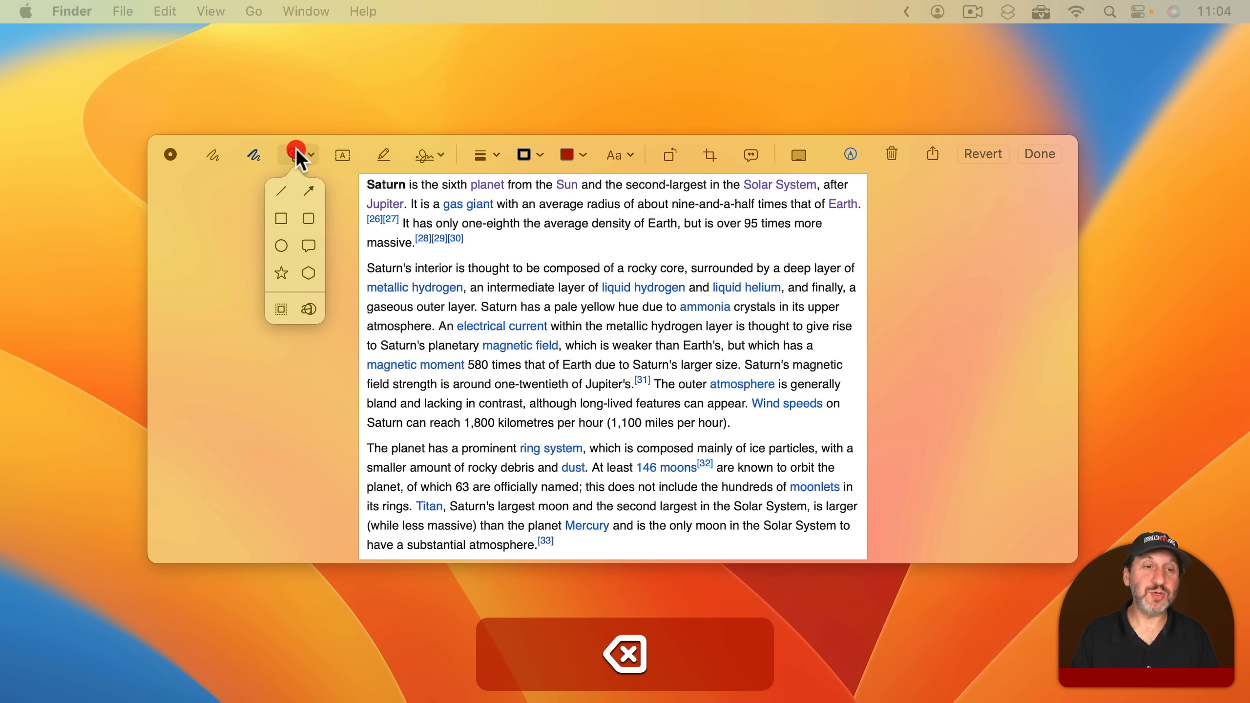
click(309, 192)
drag(660, 367, 675, 251)
key(BackSpace)
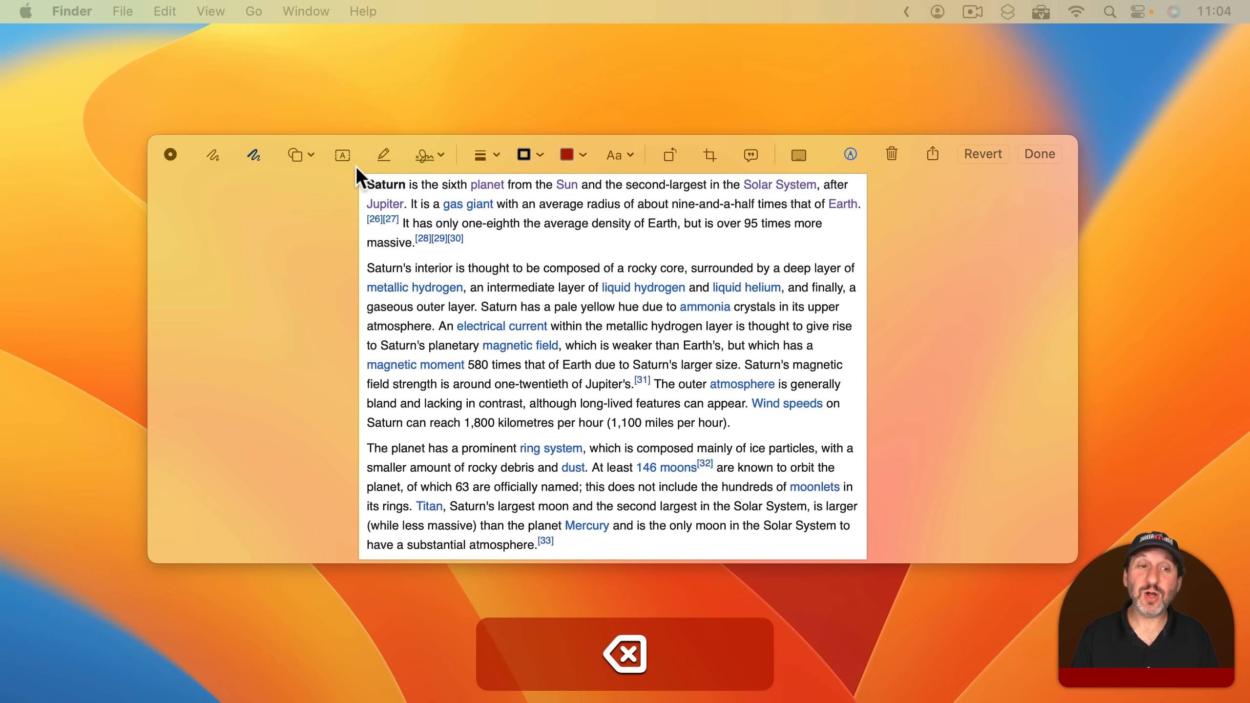
Add a text box reading "Something" and place it, widened to one line, between the first and second paragraphs.
click(342, 156)
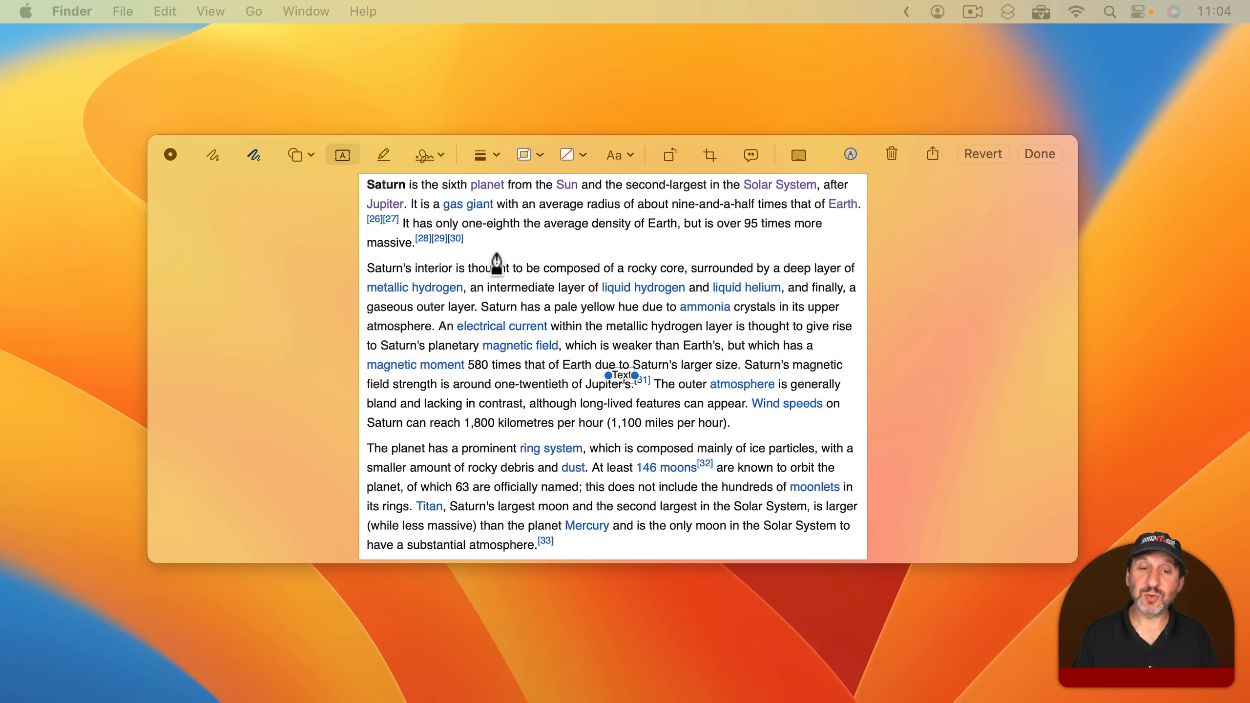
double_click(618, 375)
text(Some)
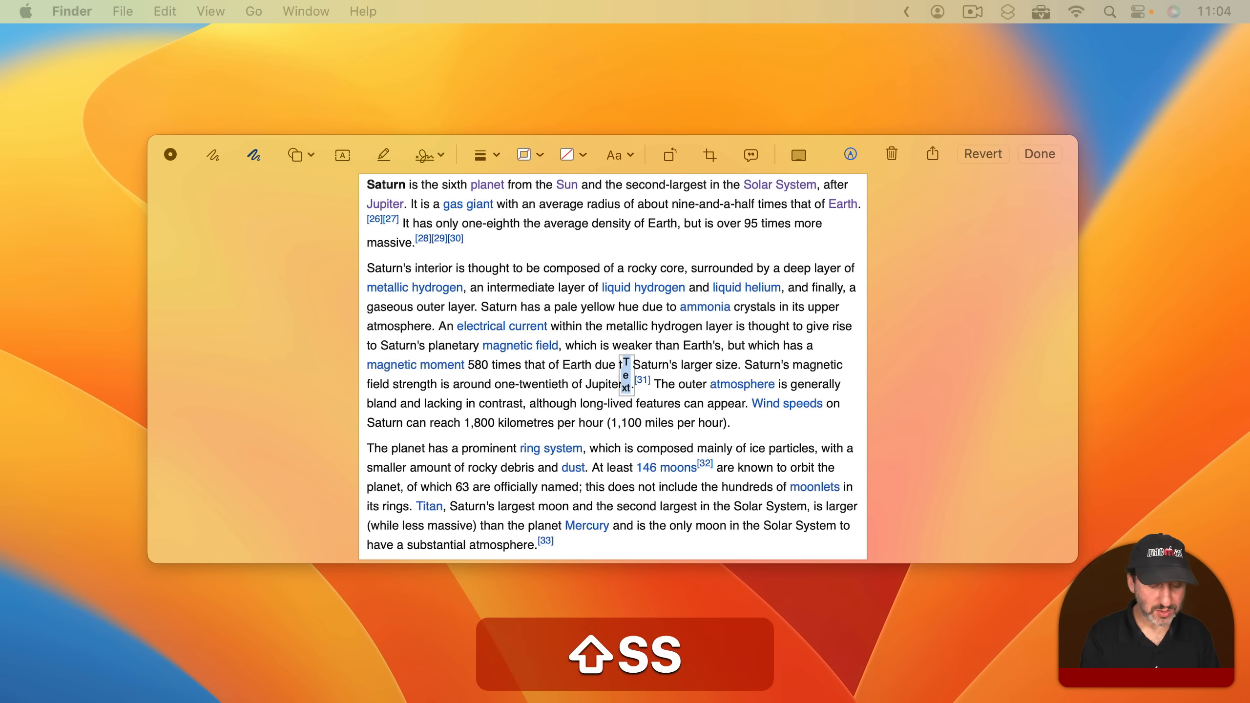
text(thing)
click(665, 379)
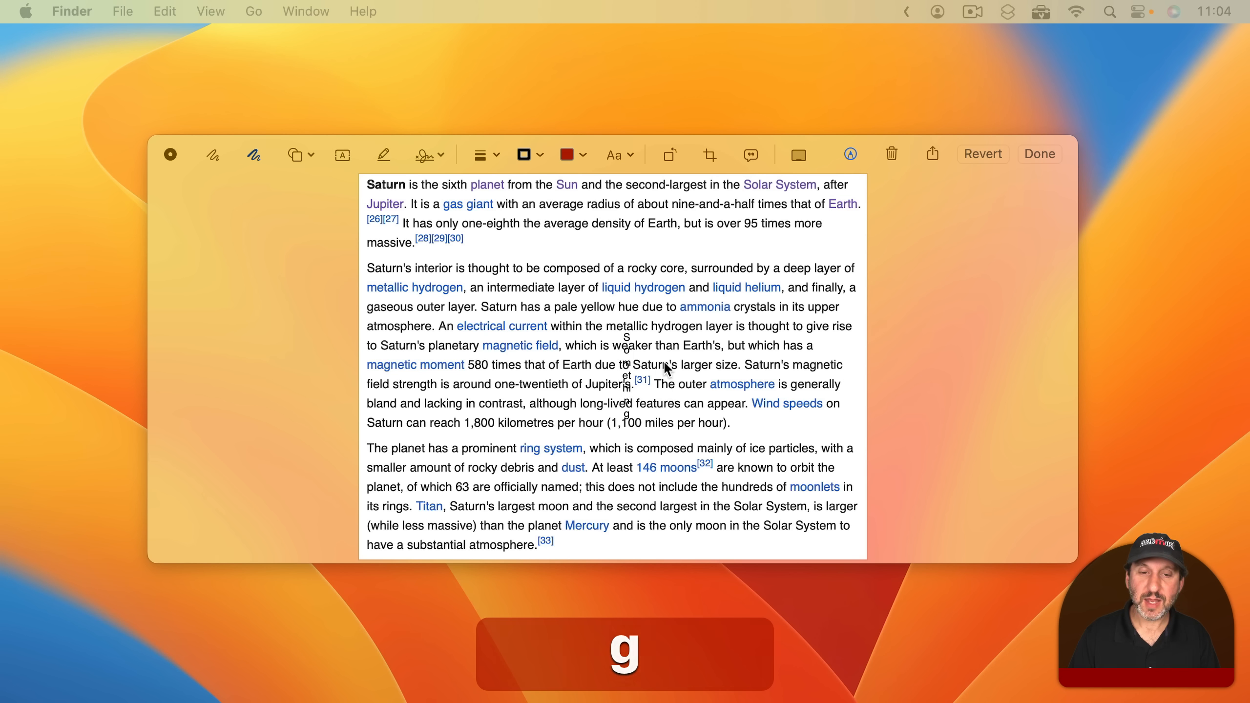
drag(630, 362, 619, 247)
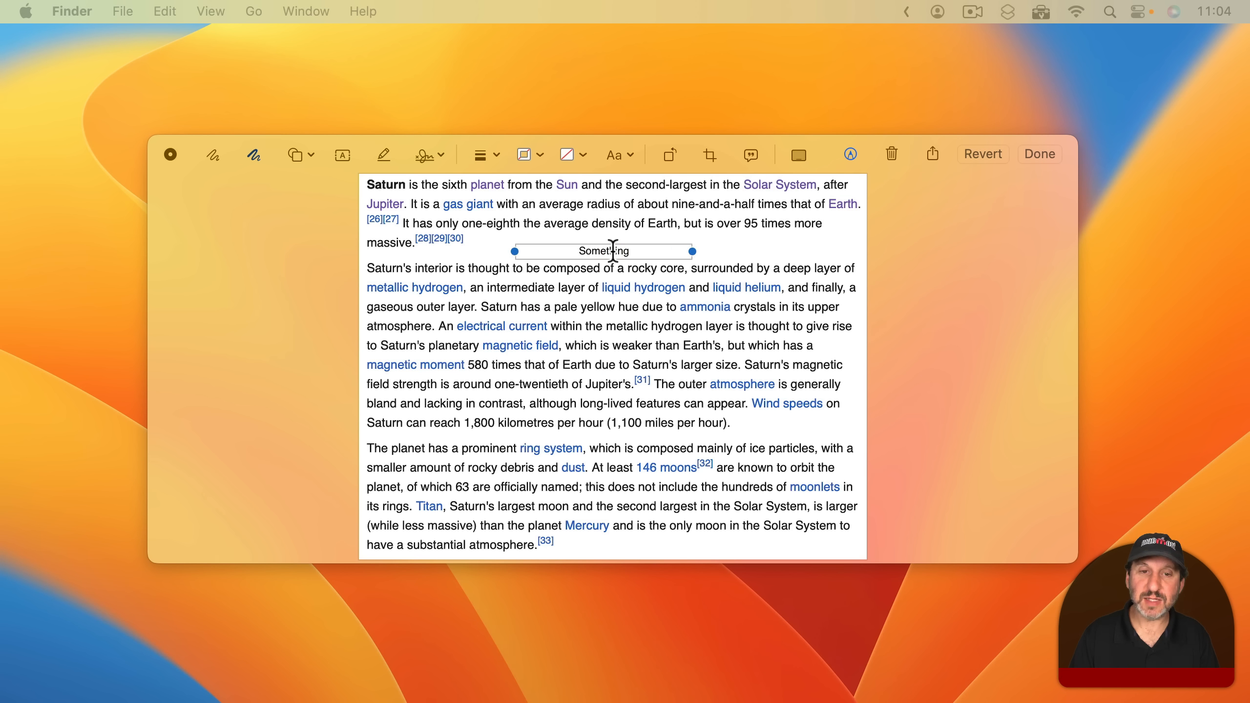
Format the "Something" text as bold at 25 pt.
click(626, 154)
click(617, 224)
click(585, 220)
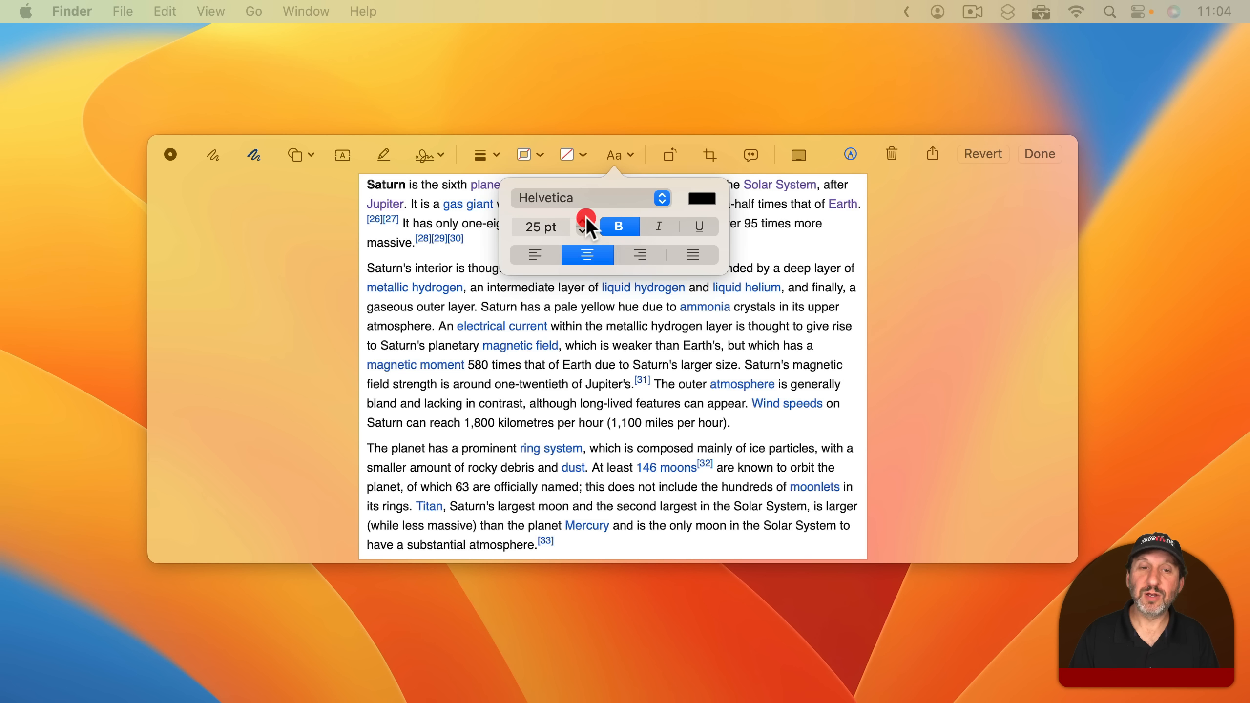
Increase the "Something" text's font size, shift its text box slightly, and remove the text from the screenshot.
click(585, 221)
click(585, 221)
click(604, 309)
drag(619, 249, 591, 253)
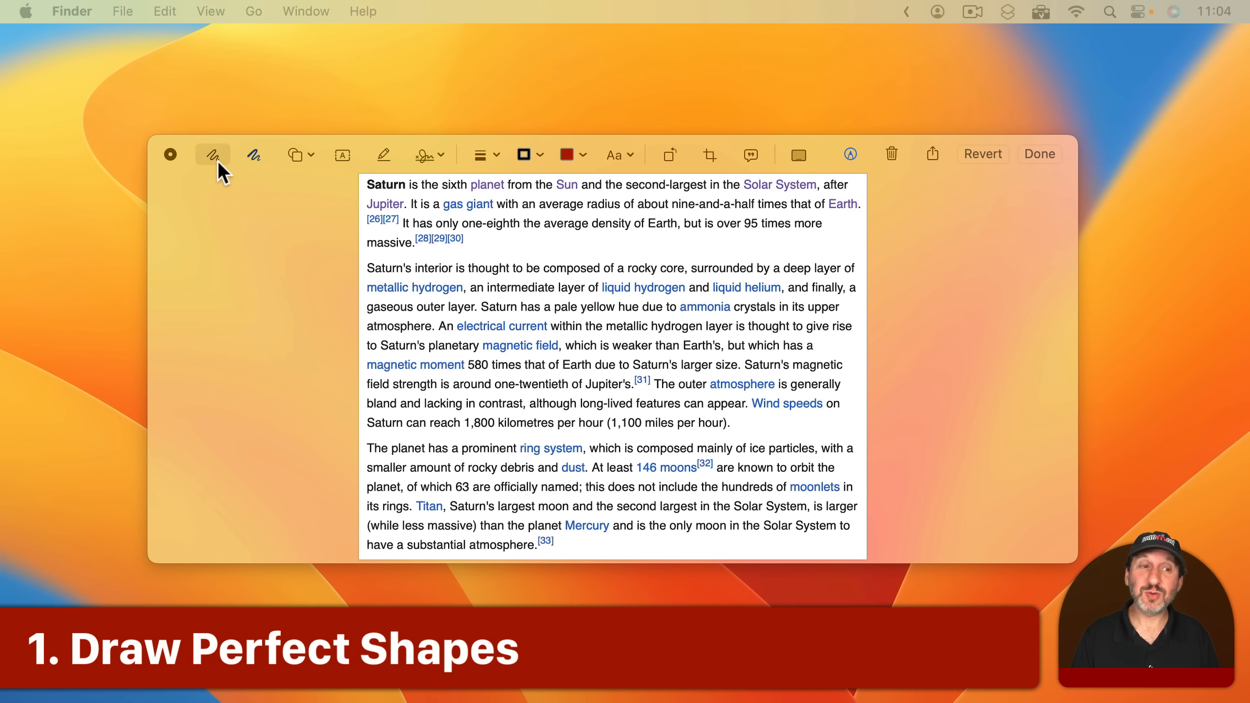
Sketch a circle over the second paragraph and toggle between the hand-drawn and perfect versions, keeping the perfect circle.
click(218, 162)
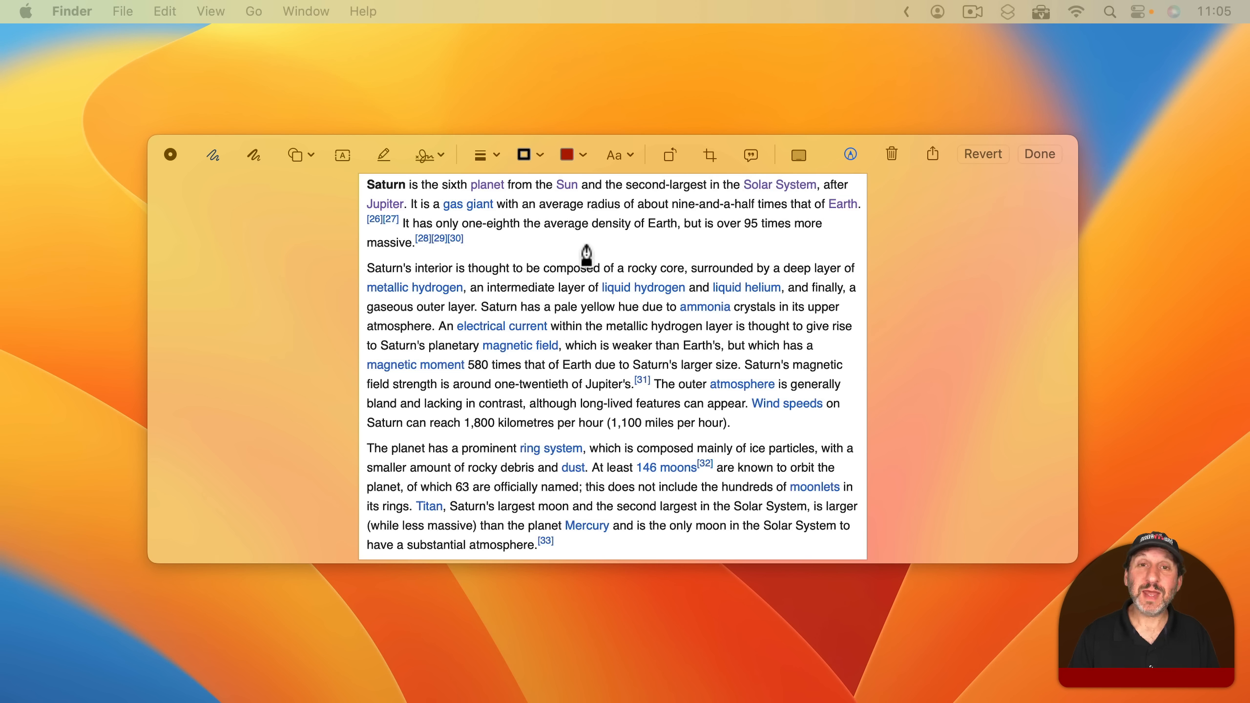
mouse_move(586, 253)
mouse_down()
mouse_move(516, 272)
mouse_move(571, 357)
mouse_move(640, 317)
mouse_move(627, 265)
mouse_move(581, 238)
mouse_up()
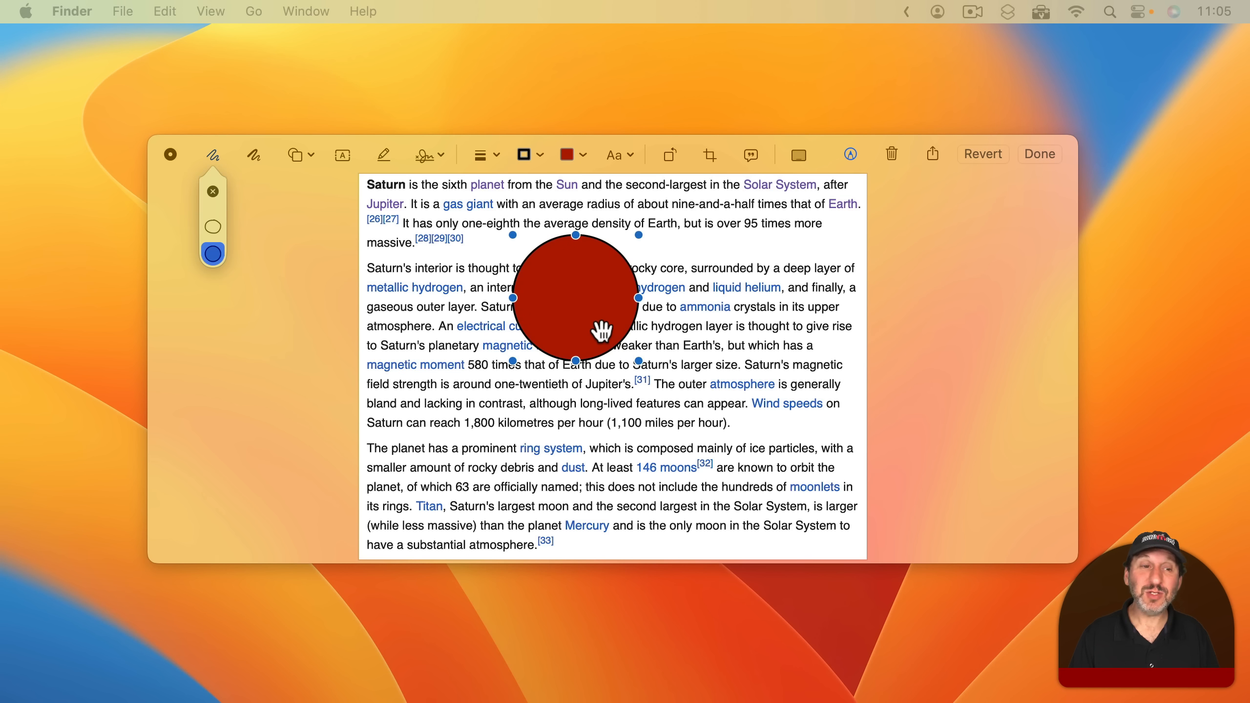
click(213, 227)
click(215, 256)
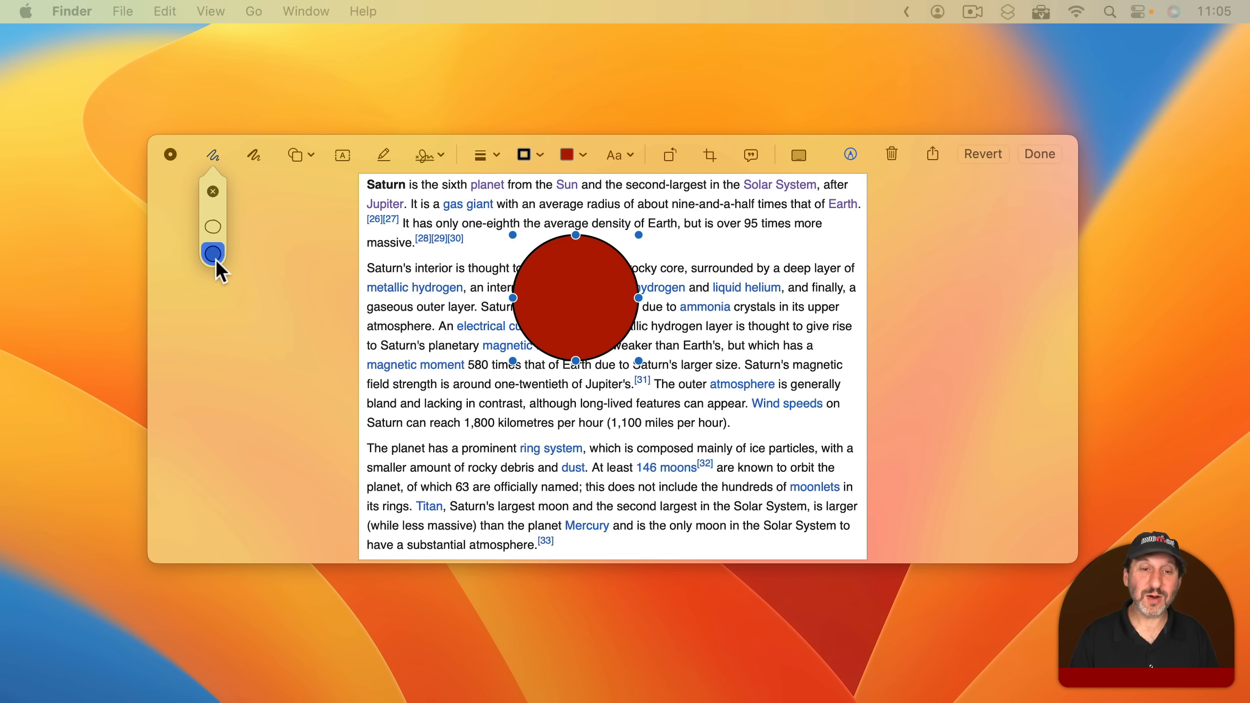
click(216, 228)
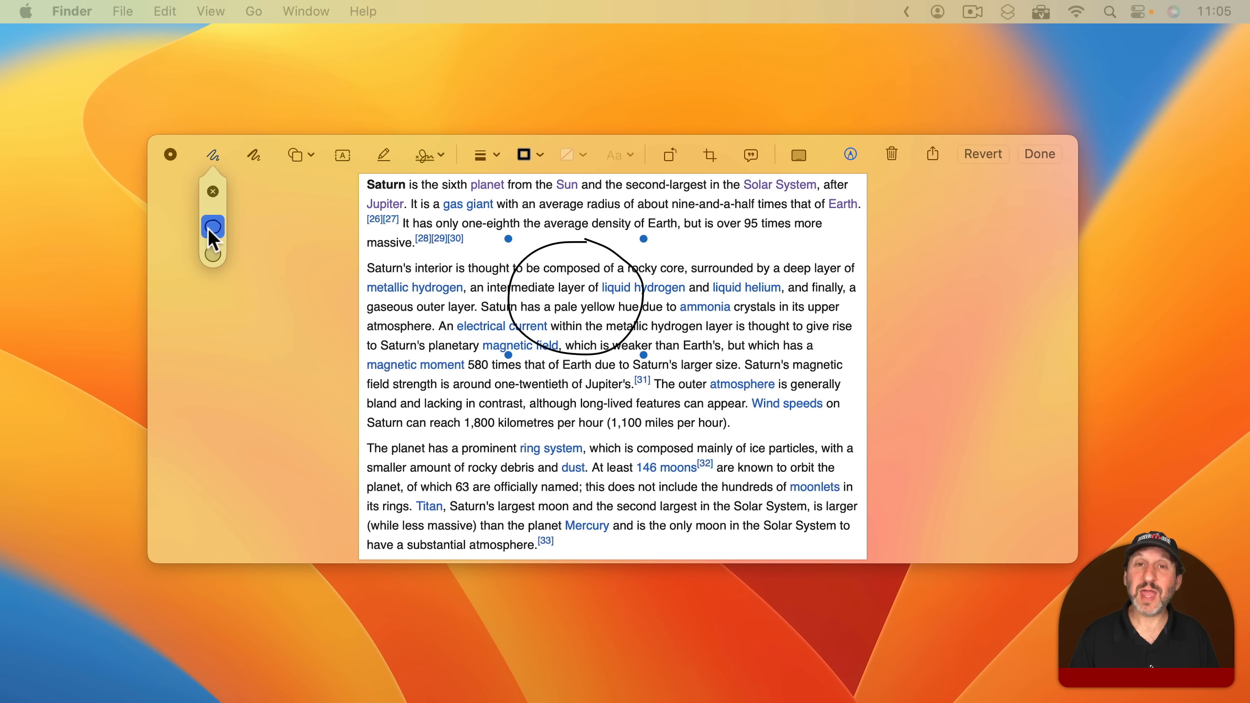
click(213, 254)
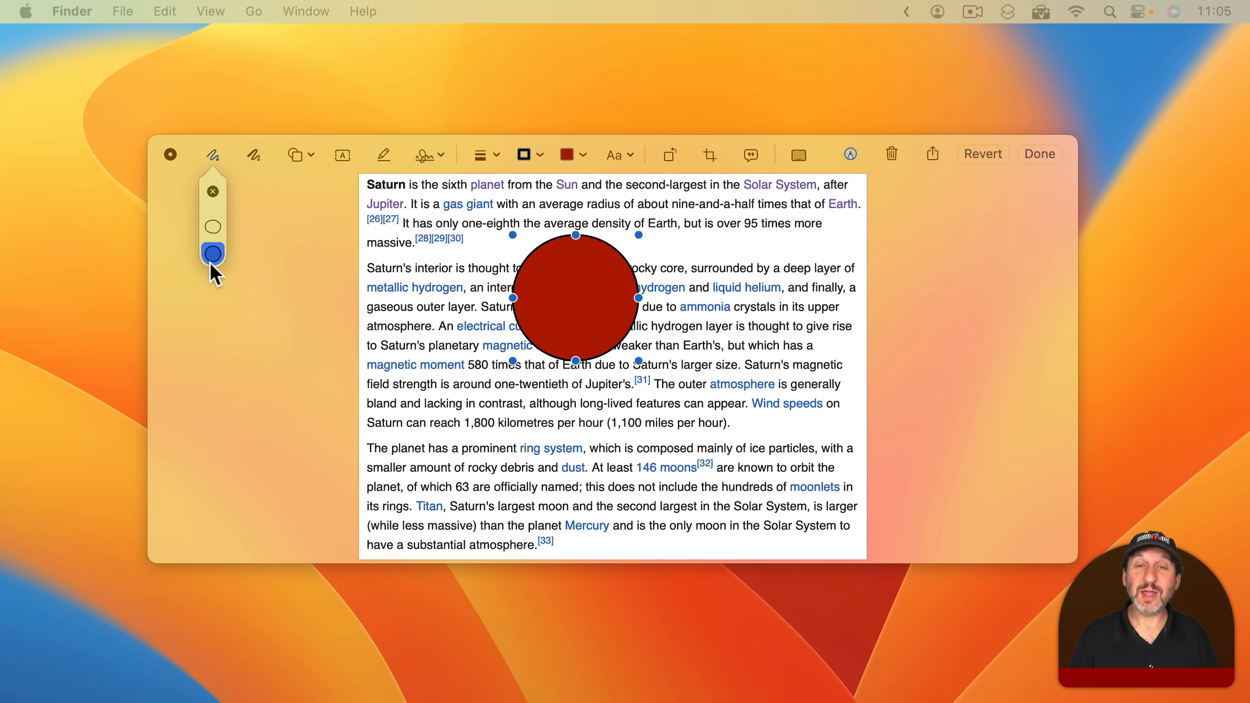
click(209, 261)
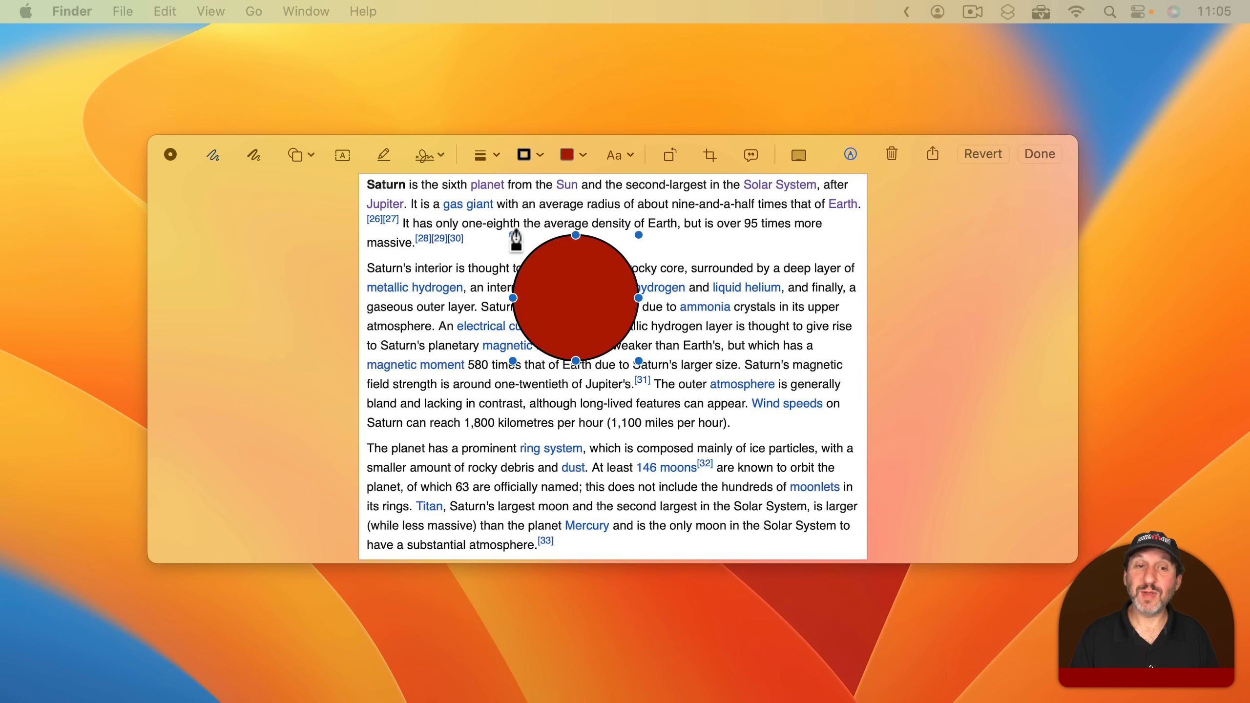
Set the circle's fill to none and delete the circle.
click(574, 155)
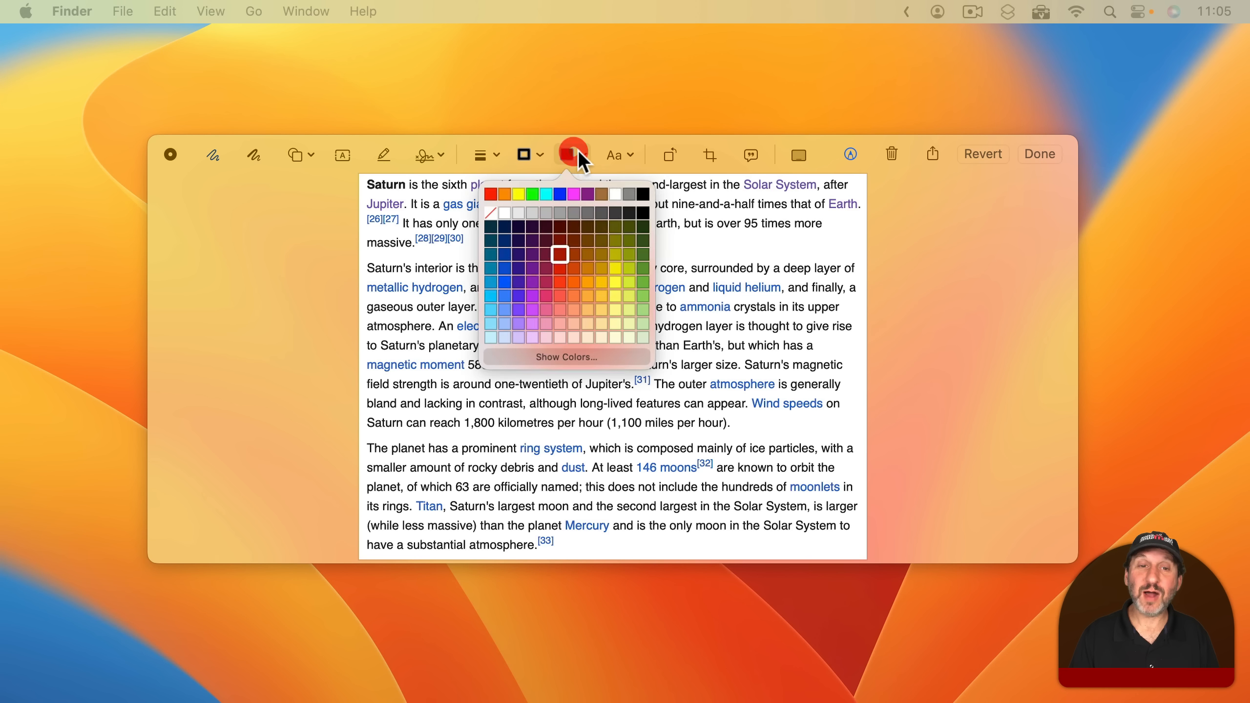
click(492, 212)
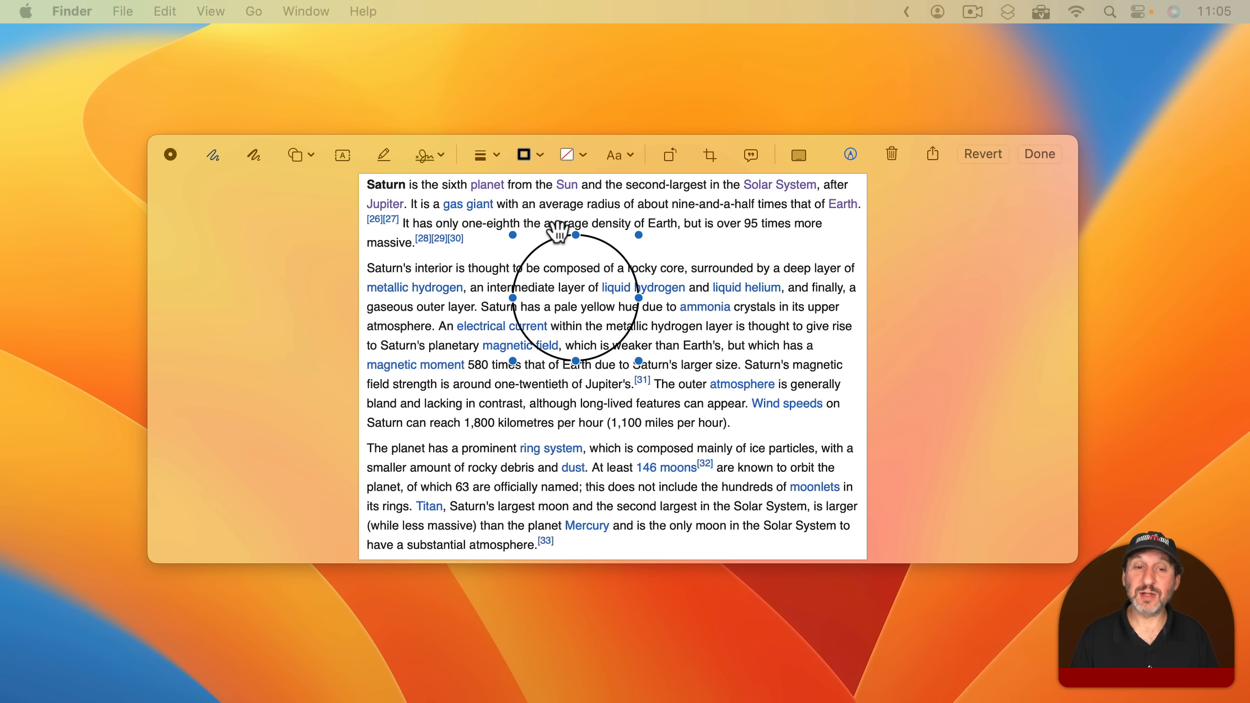
key(BackSpace)
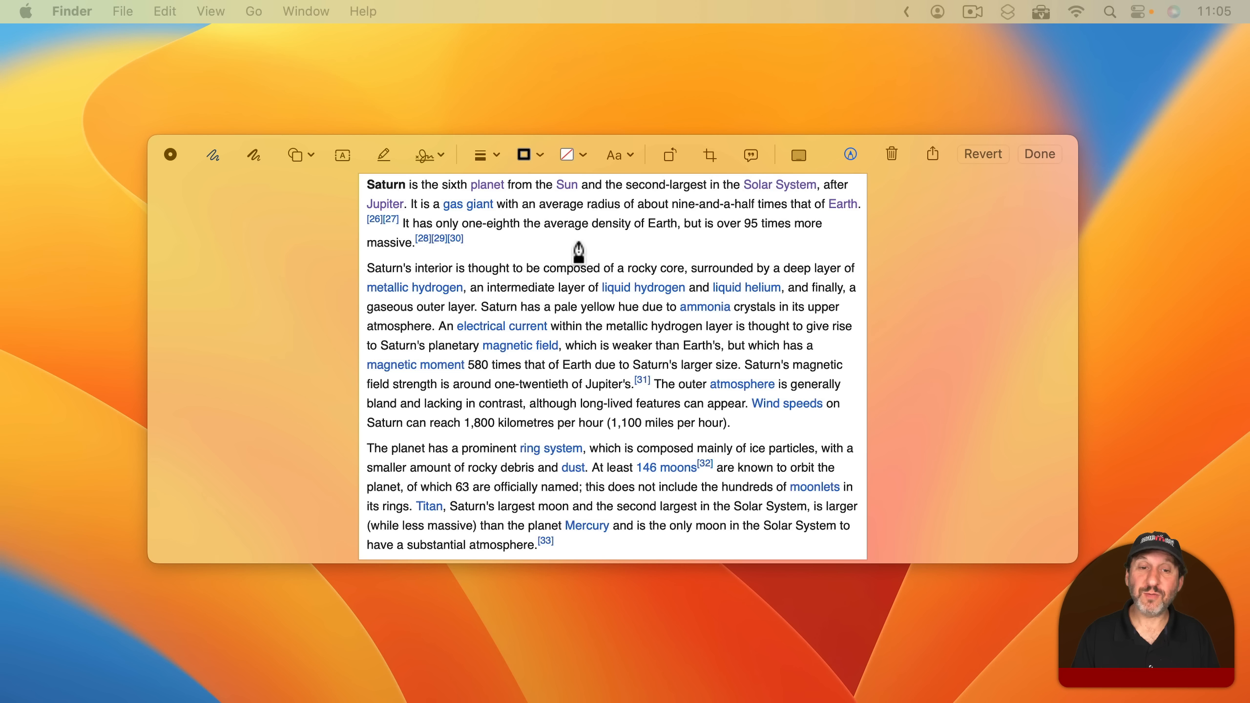
Sketch a triangle, a square and a star in turn over the second paragraph, removing each one before the next.
mouse_move(579, 240)
mouse_down()
mouse_move(522, 351)
mouse_move(647, 349)
mouse_move(621, 289)
mouse_move(581, 238)
mouse_up()
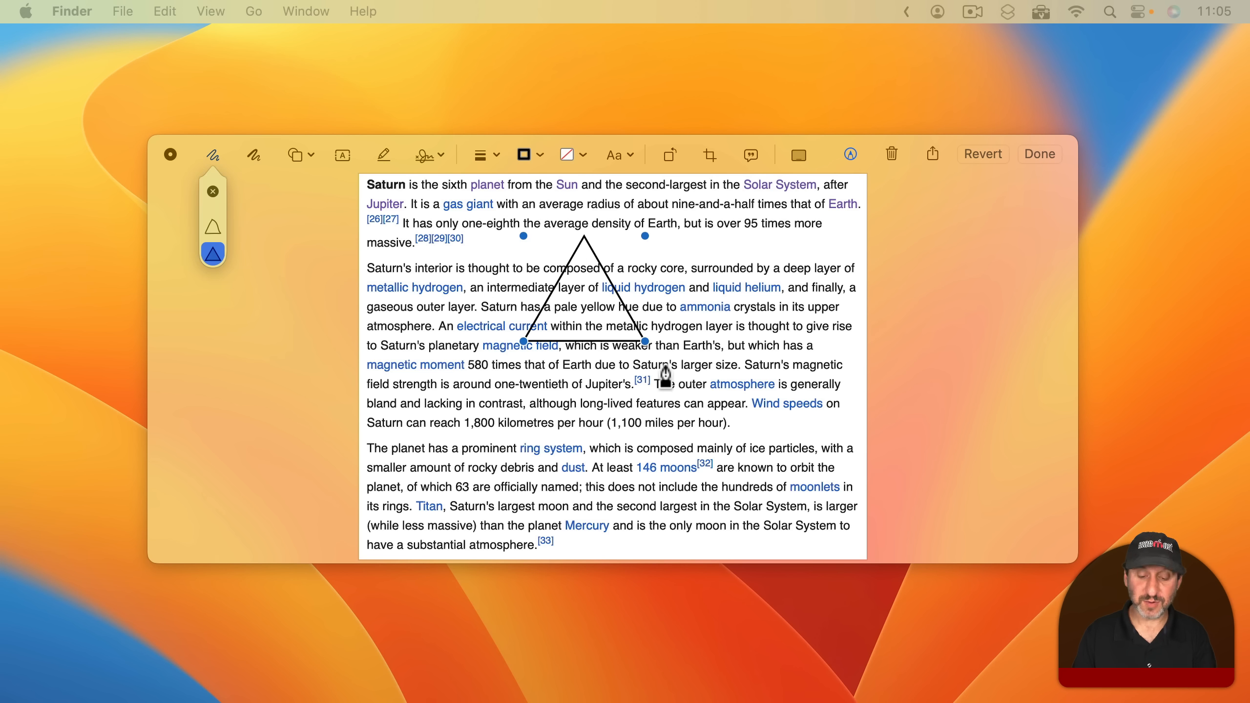
key(BackSpace)
mouse_move(540, 246)
mouse_down()
mouse_move(571, 339)
mouse_move(664, 330)
mouse_move(656, 237)
mouse_move(534, 242)
mouse_up()
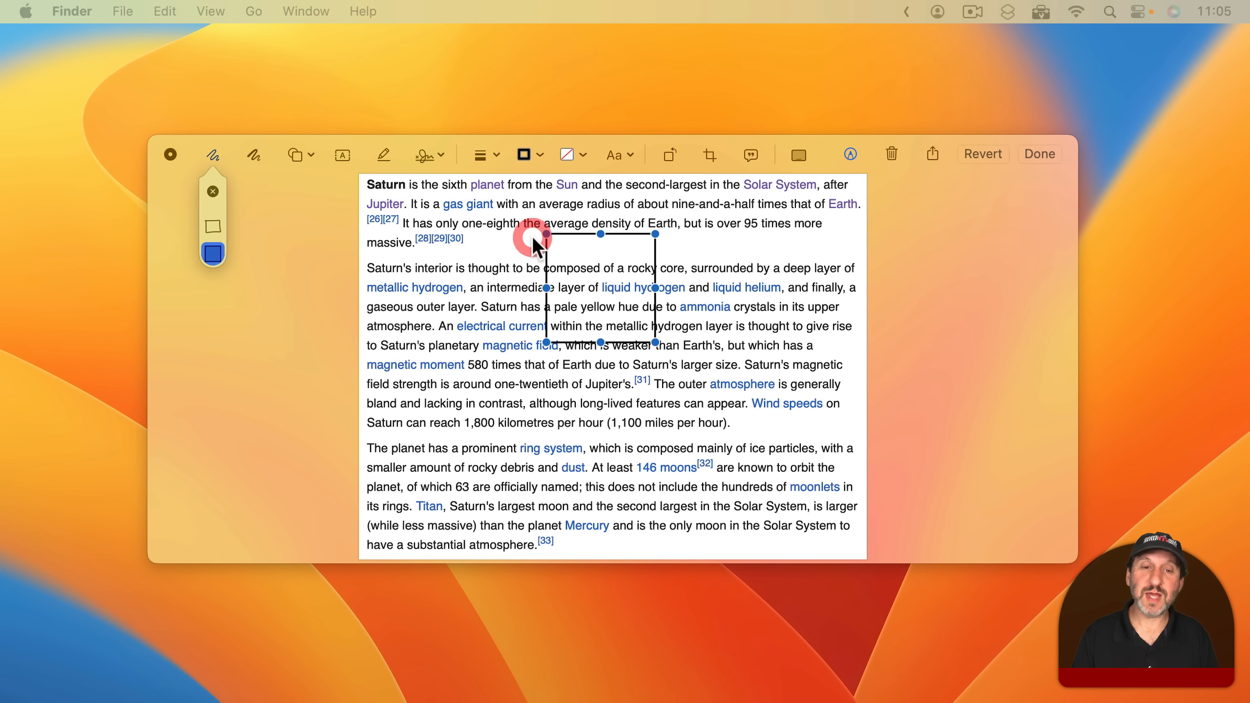
key(BackSpace)
mouse_move(520, 378)
mouse_down()
mouse_move(596, 300)
mouse_move(621, 297)
mouse_move(649, 377)
mouse_move(540, 338)
mouse_move(542, 321)
mouse_move(685, 302)
mouse_move(525, 382)
mouse_up()
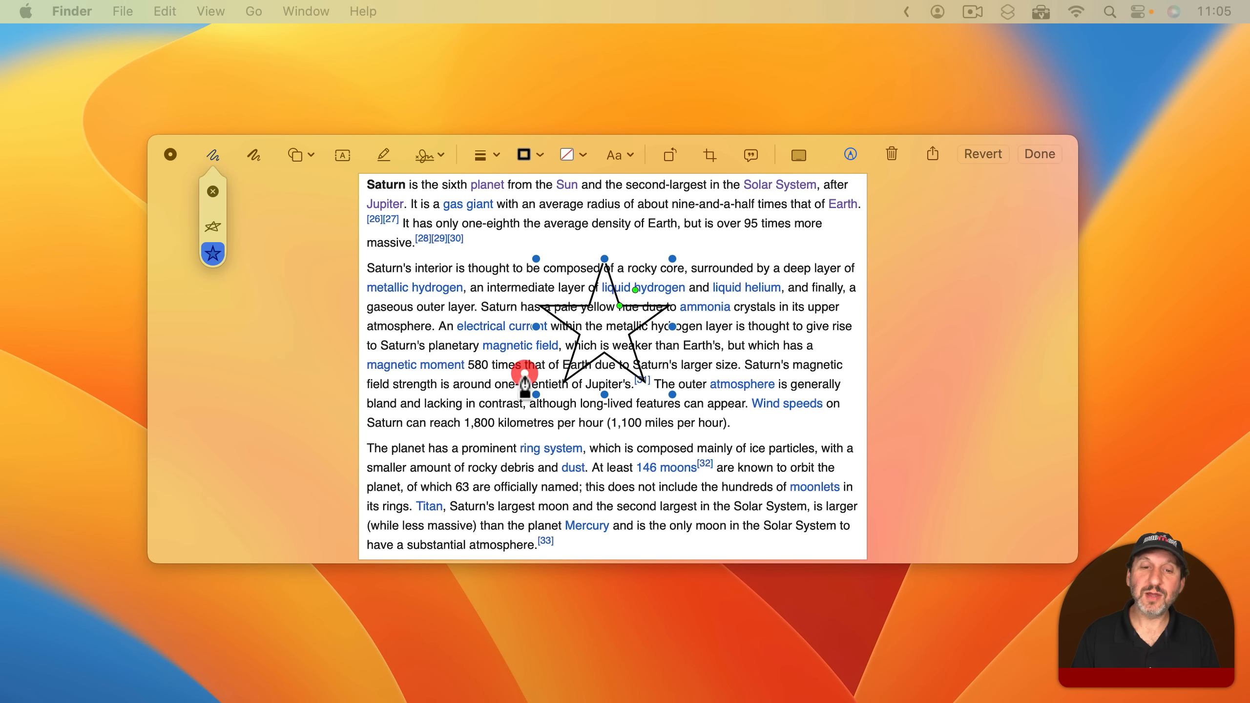
key(super+z)
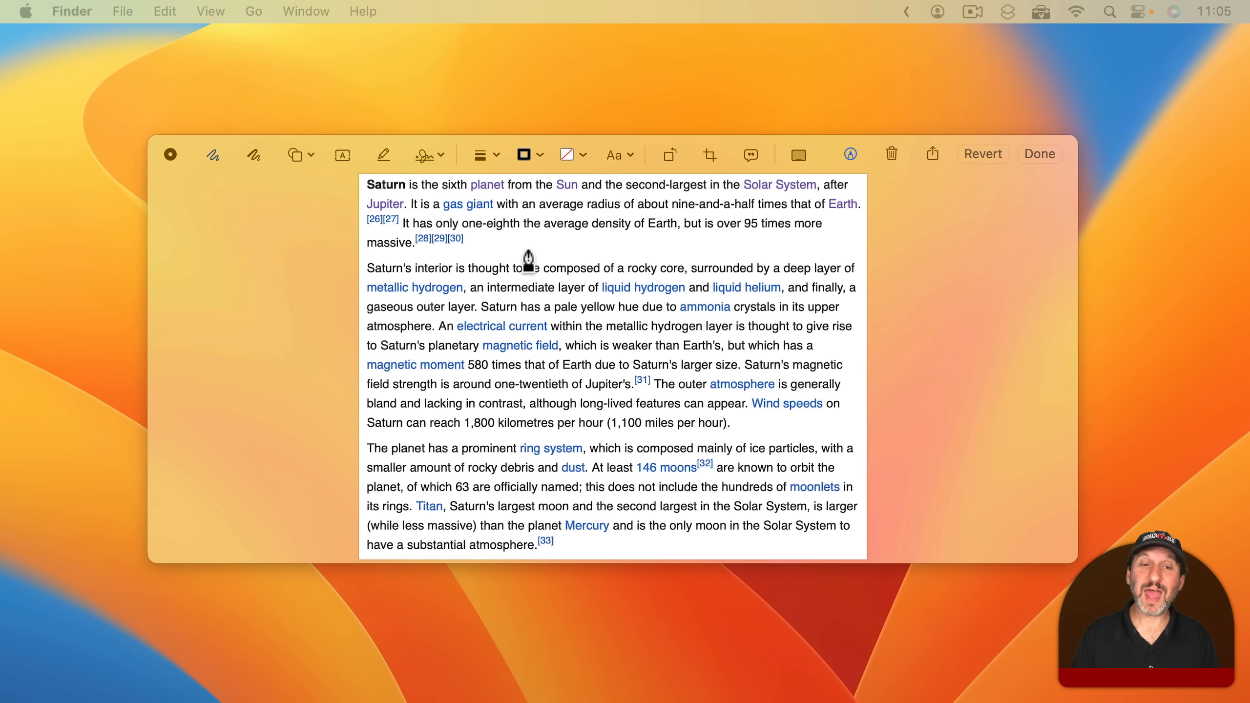
Sketch a diagonal arrow across the second paragraph and delete it, repeating with two more diagonal strokes that are each undone.
mouse_move(526, 243)
mouse_down()
mouse_move(688, 338)
mouse_move(676, 351)
mouse_up()
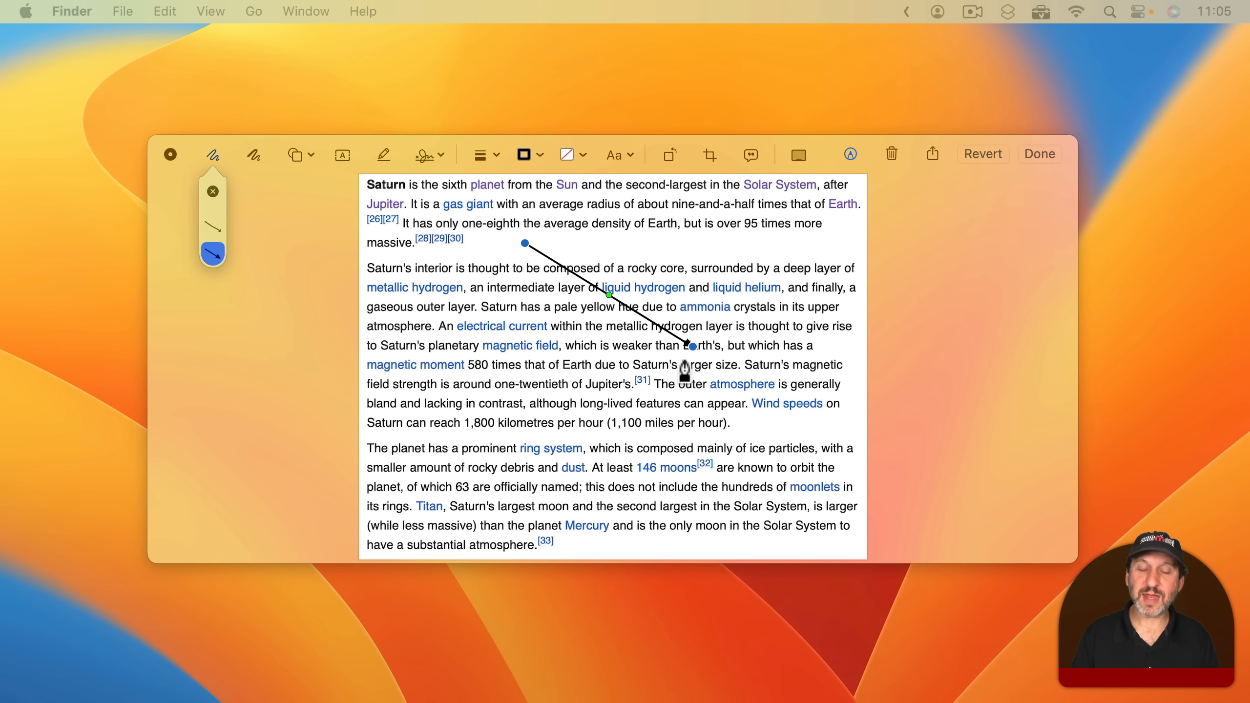
key(BackSpace)
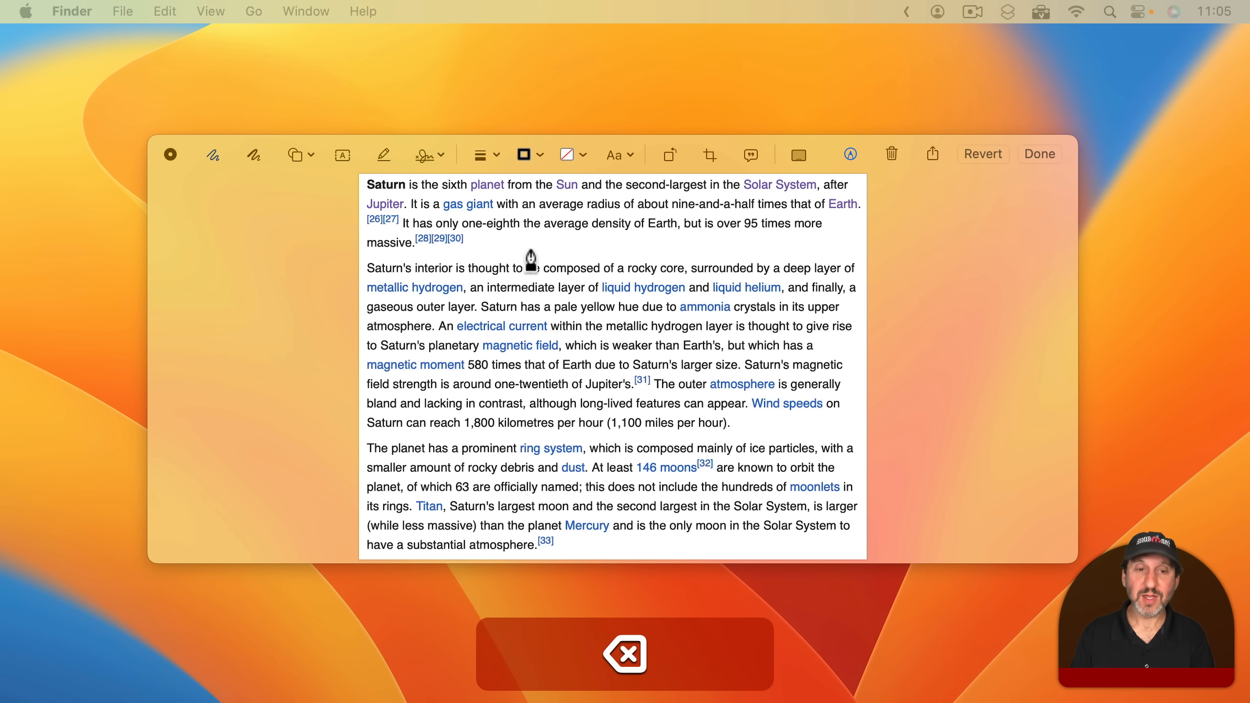
drag(513, 236, 732, 379)
key(super+z)
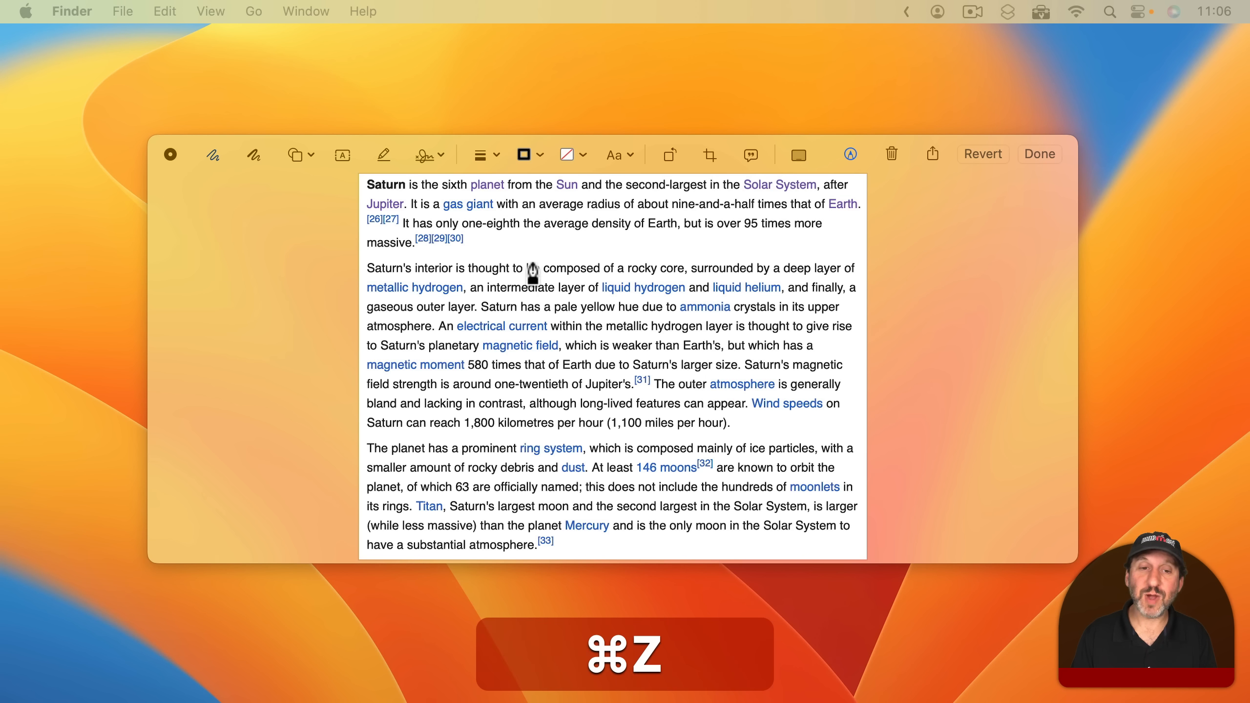
mouse_move(503, 250)
mouse_down()
mouse_move(671, 296)
mouse_move(717, 424)
mouse_up()
key(super+z)
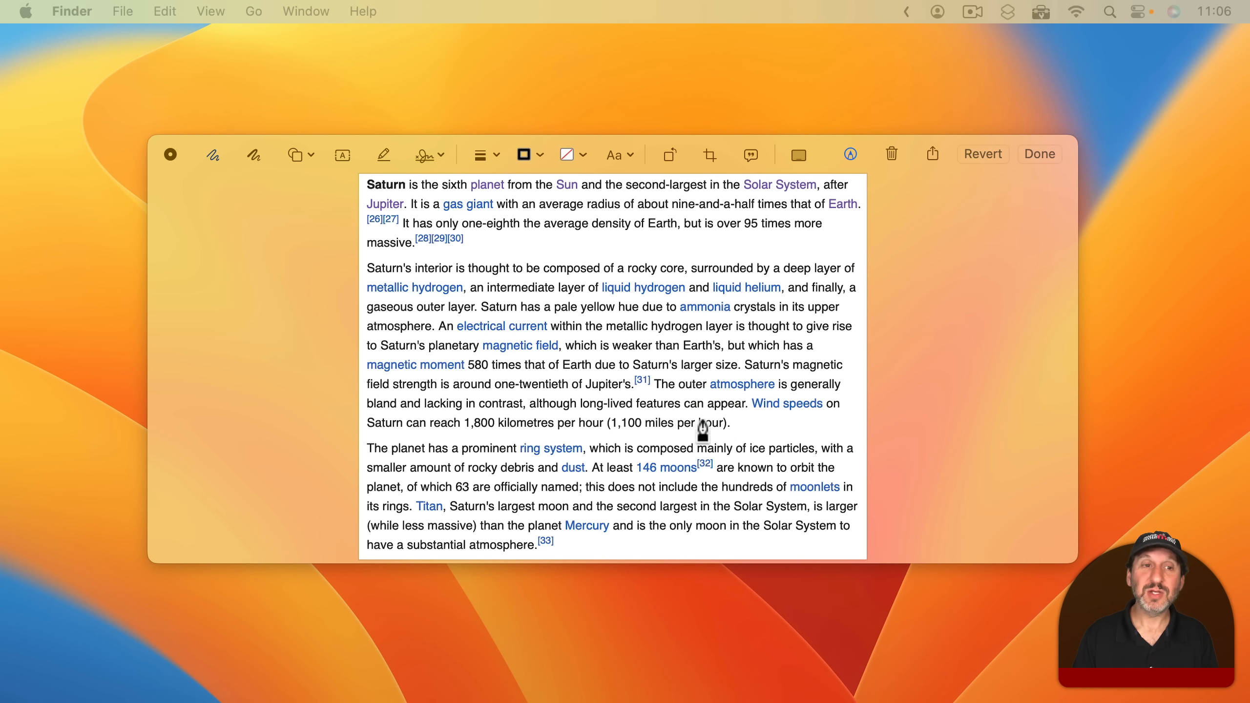
click(308, 155)
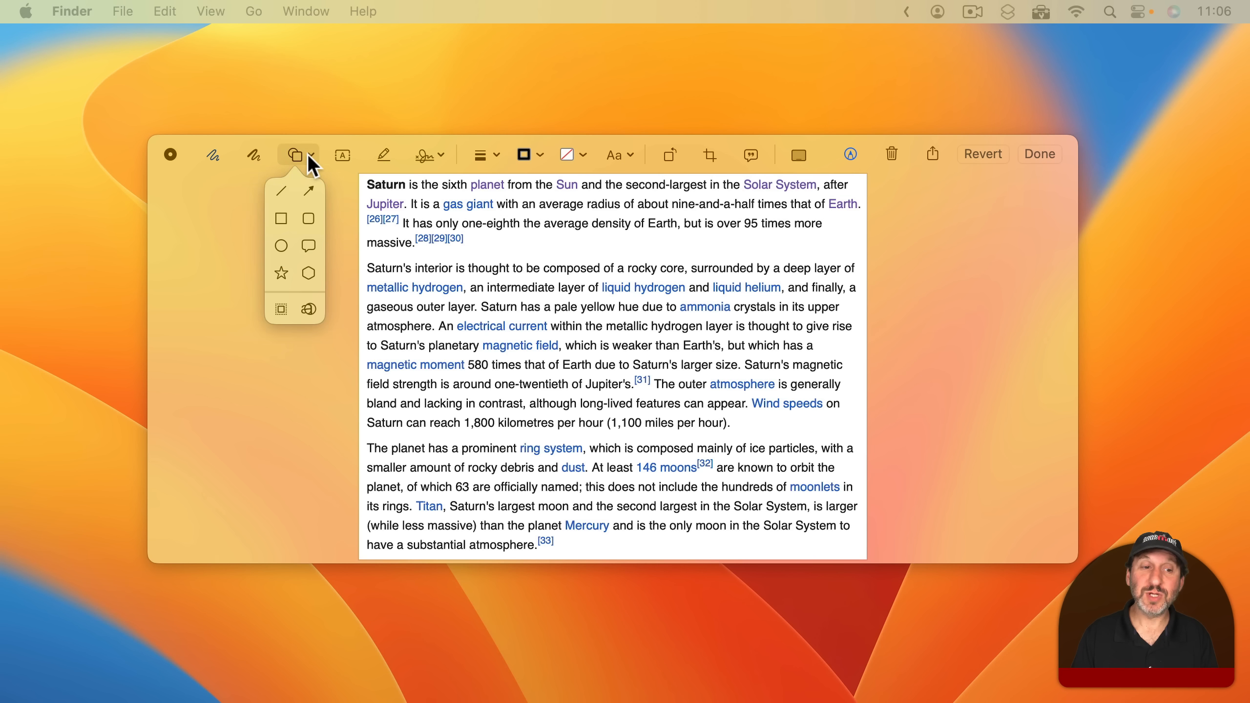
click(301, 152)
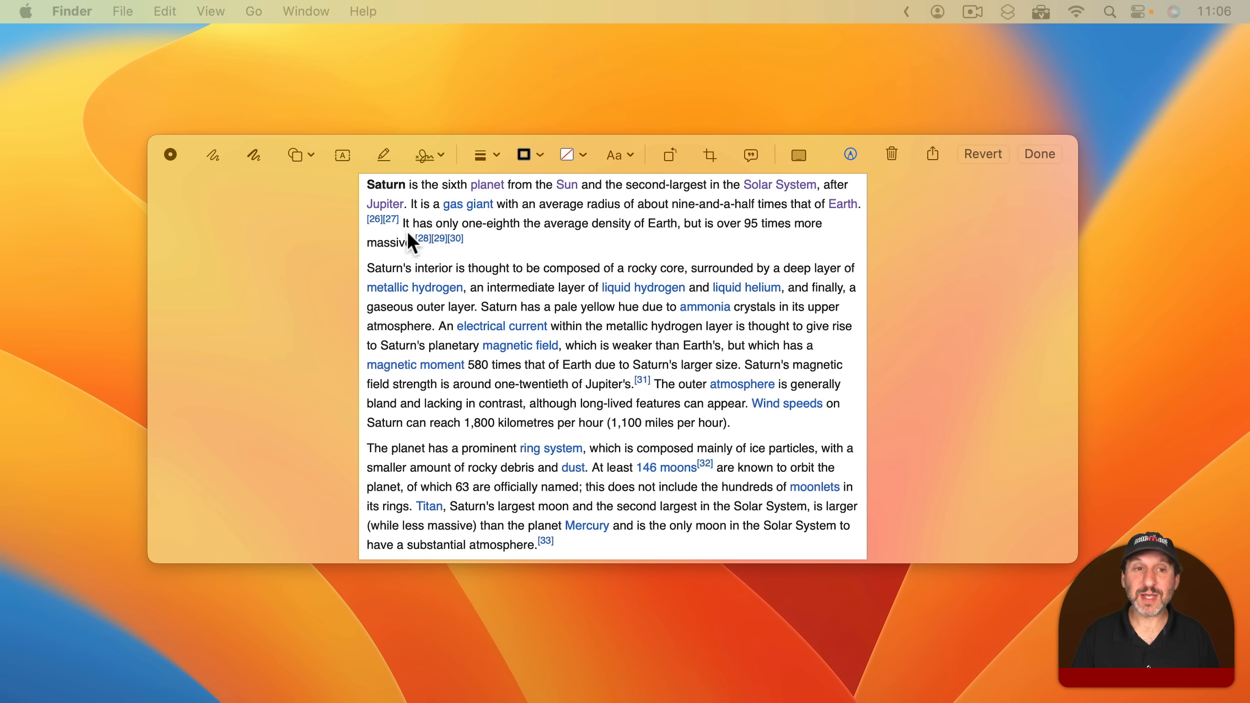
Add a speech bubble shape to the screenshot and enter "Something" as its text.
click(311, 155)
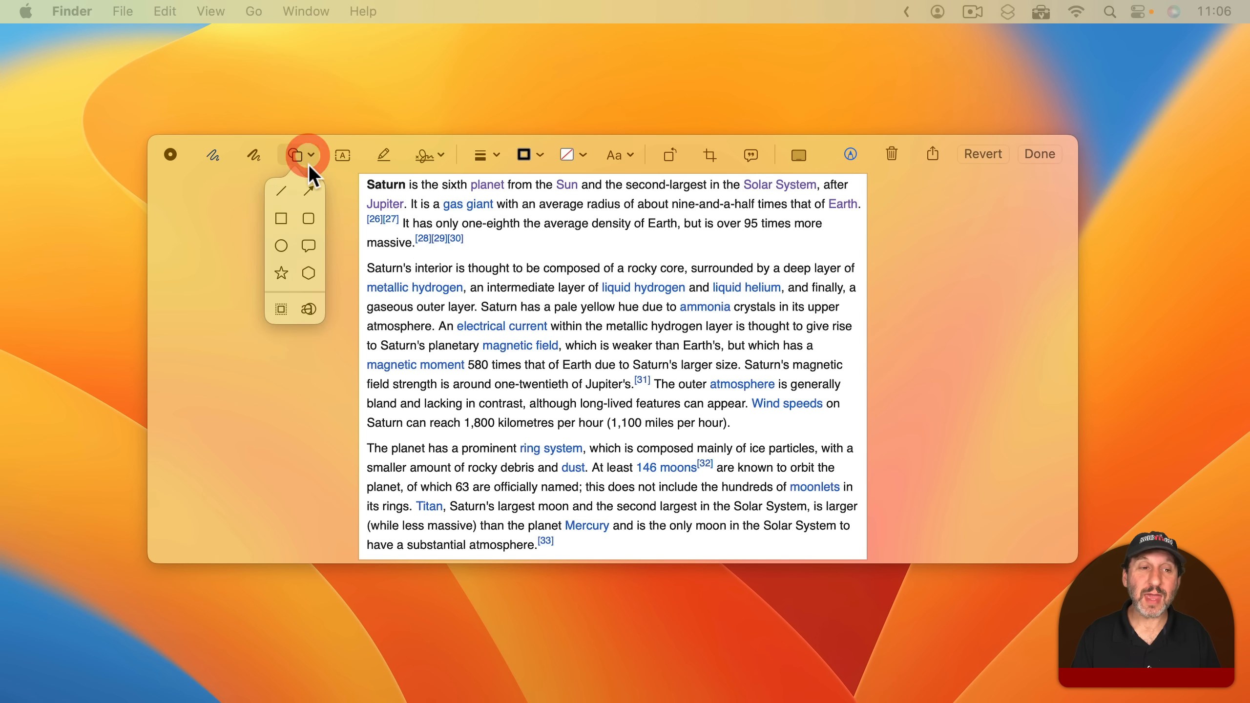
click(308, 243)
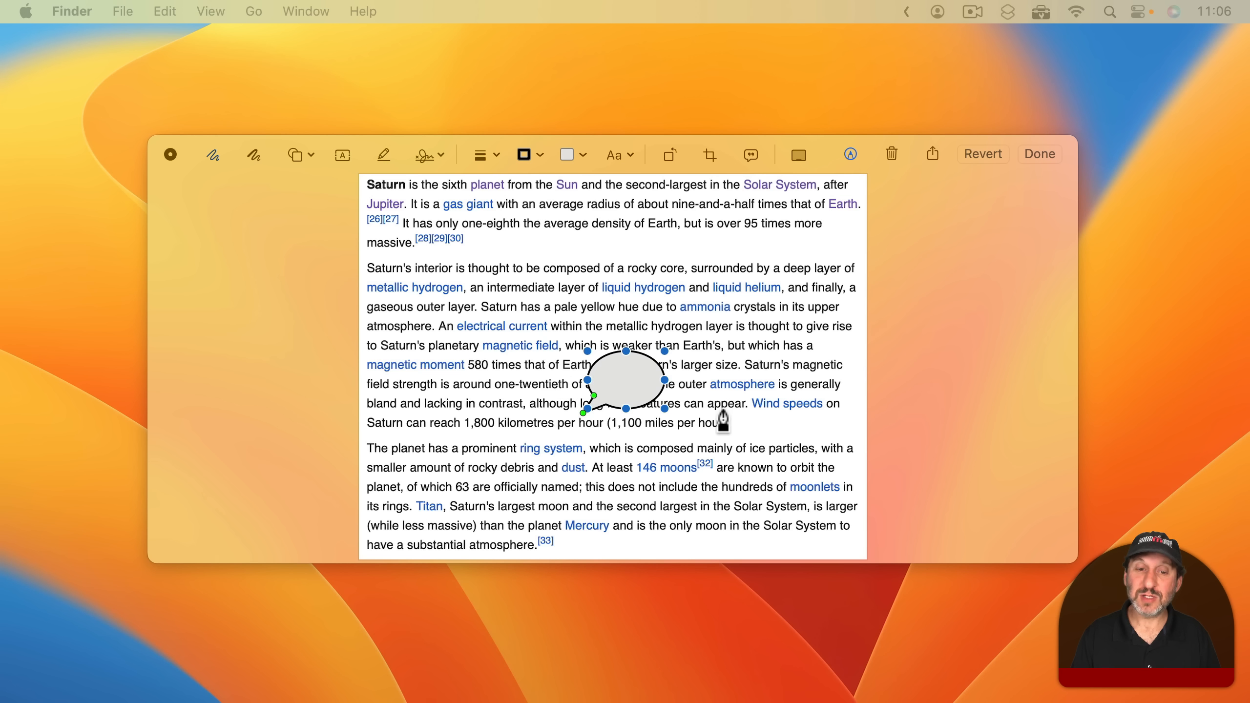
text(Something)
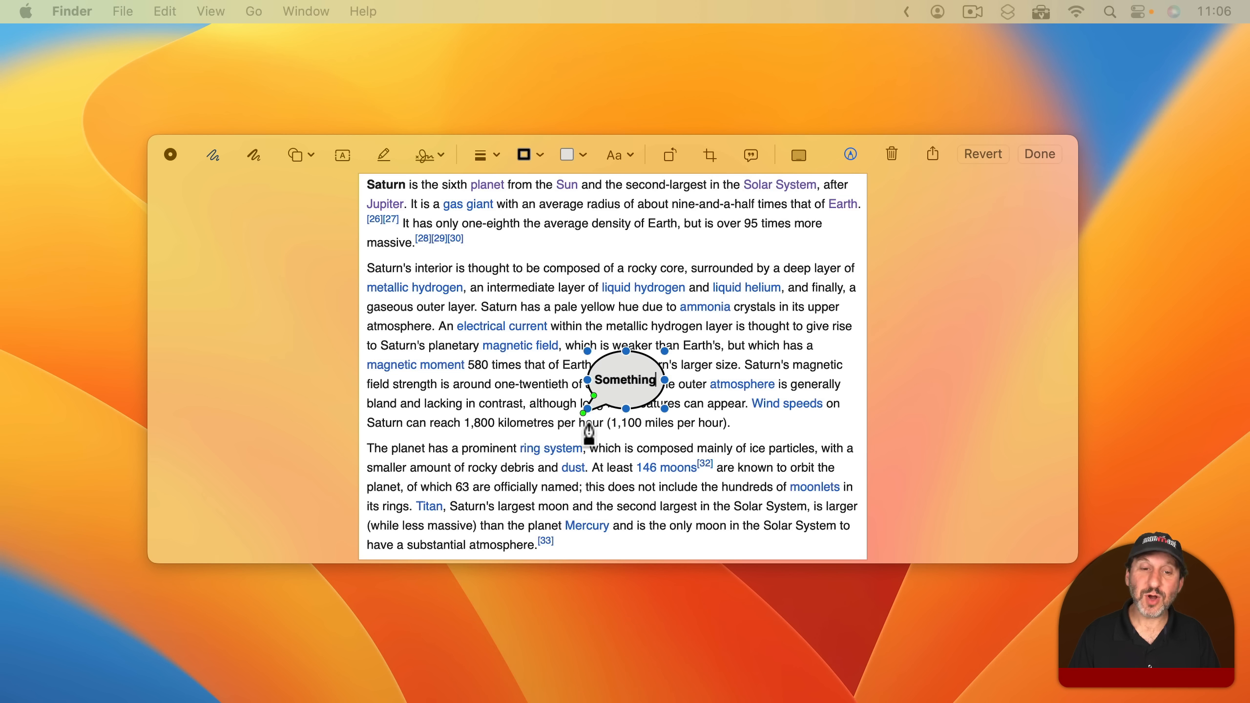
Stretch the speech bubble's tail to the word "thought" in the second paragraph's first line and narrow it to a thin pointer.
drag(582, 410, 492, 274)
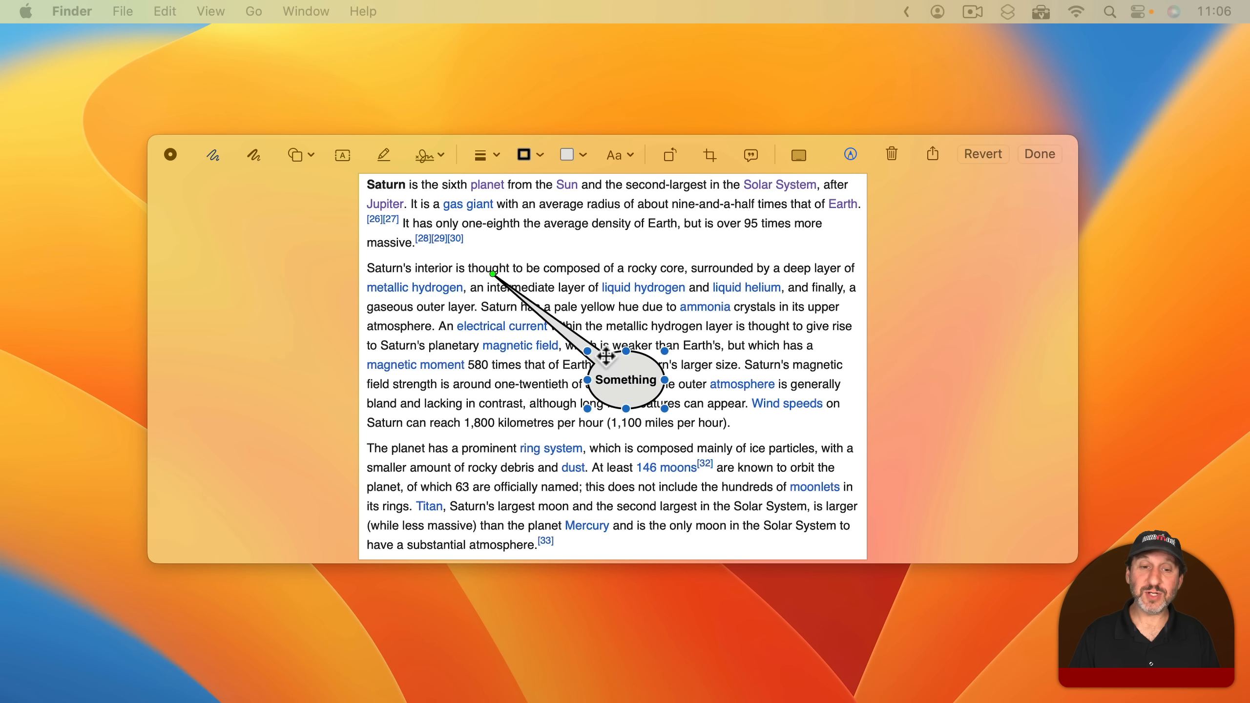
drag(607, 355, 593, 365)
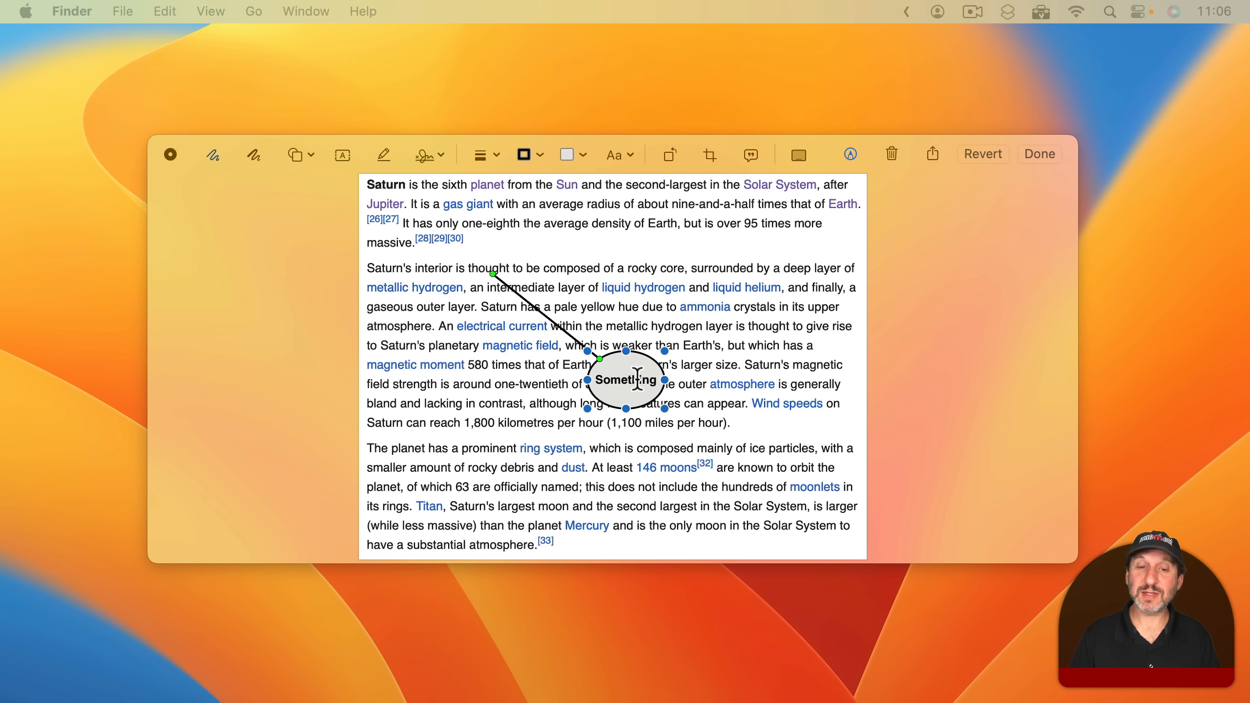
key(super+z)
mouse_move(664, 367)
mouse_down()
mouse_move(776, 308)
mouse_move(691, 382)
mouse_move(688, 411)
mouse_move(666, 367)
mouse_up()
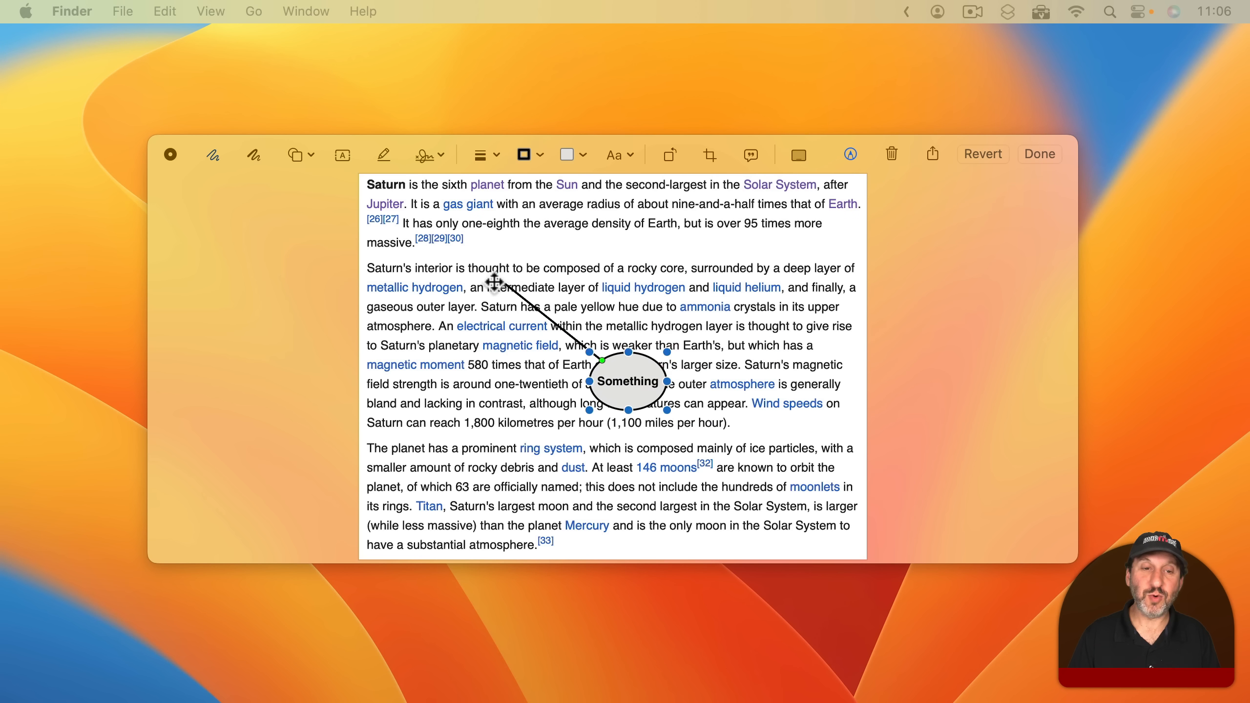
Re-aim the bubble's tail at the word "are" after "146 moons" in the third paragraph and delete the bubble.
drag(495, 276, 728, 470)
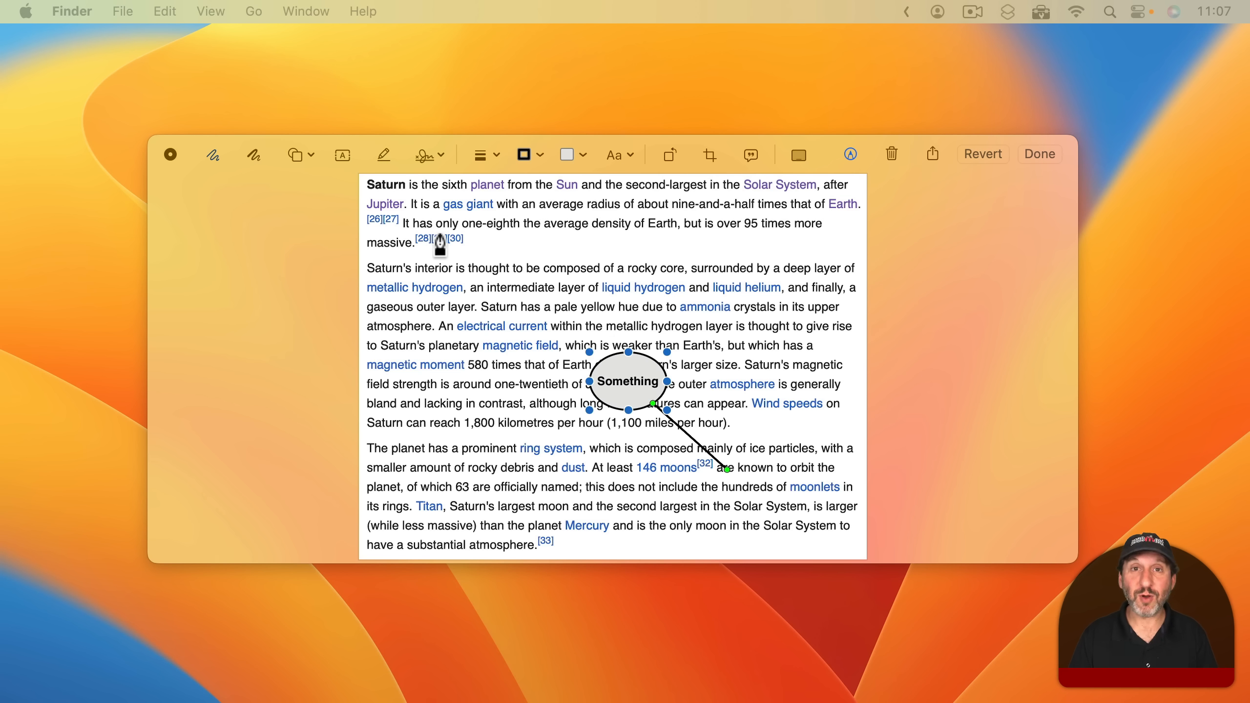
key(Delete)
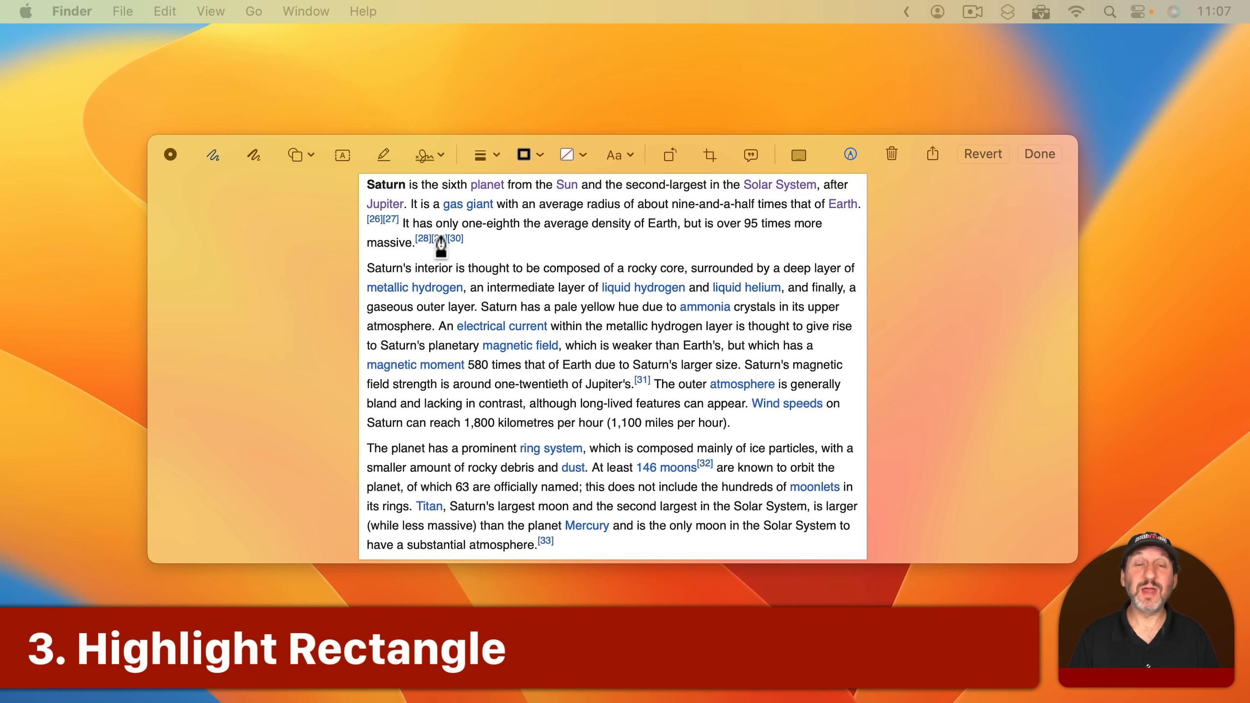
Add a highlight rectangle and shrink it to frame only "moon in the Solar System" near the end of the third paragraph.
click(312, 156)
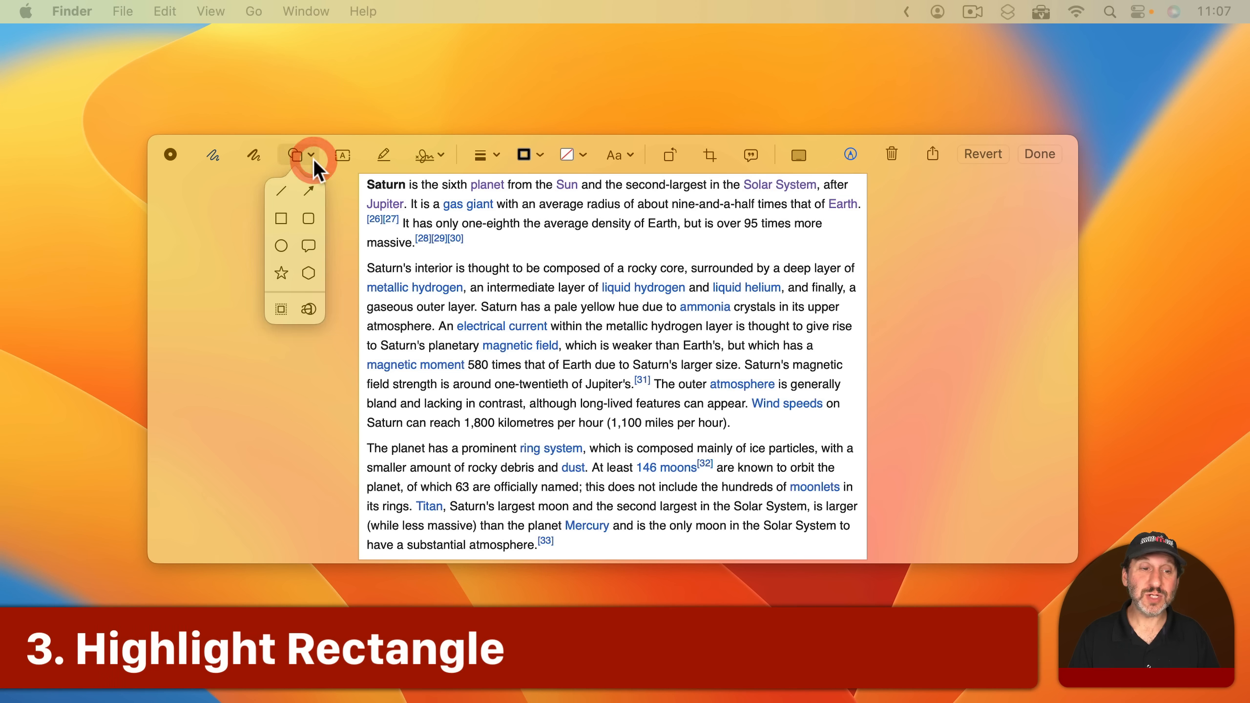
click(280, 314)
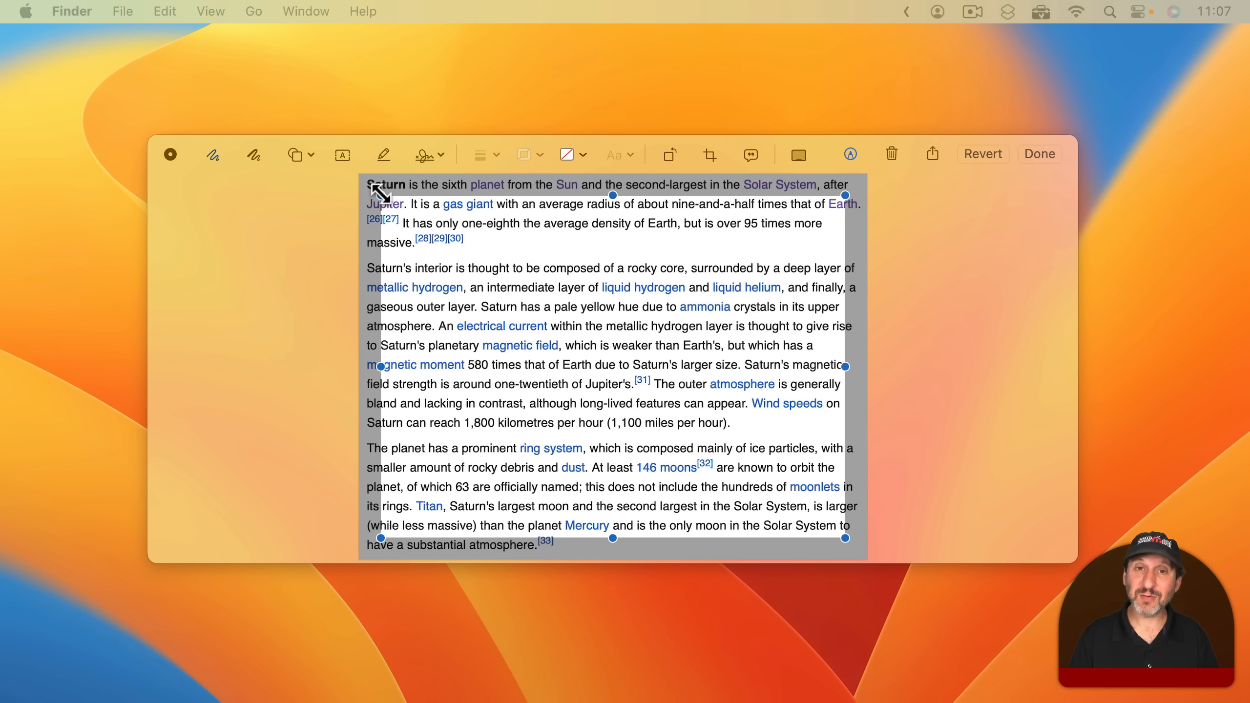
drag(380, 193, 691, 517)
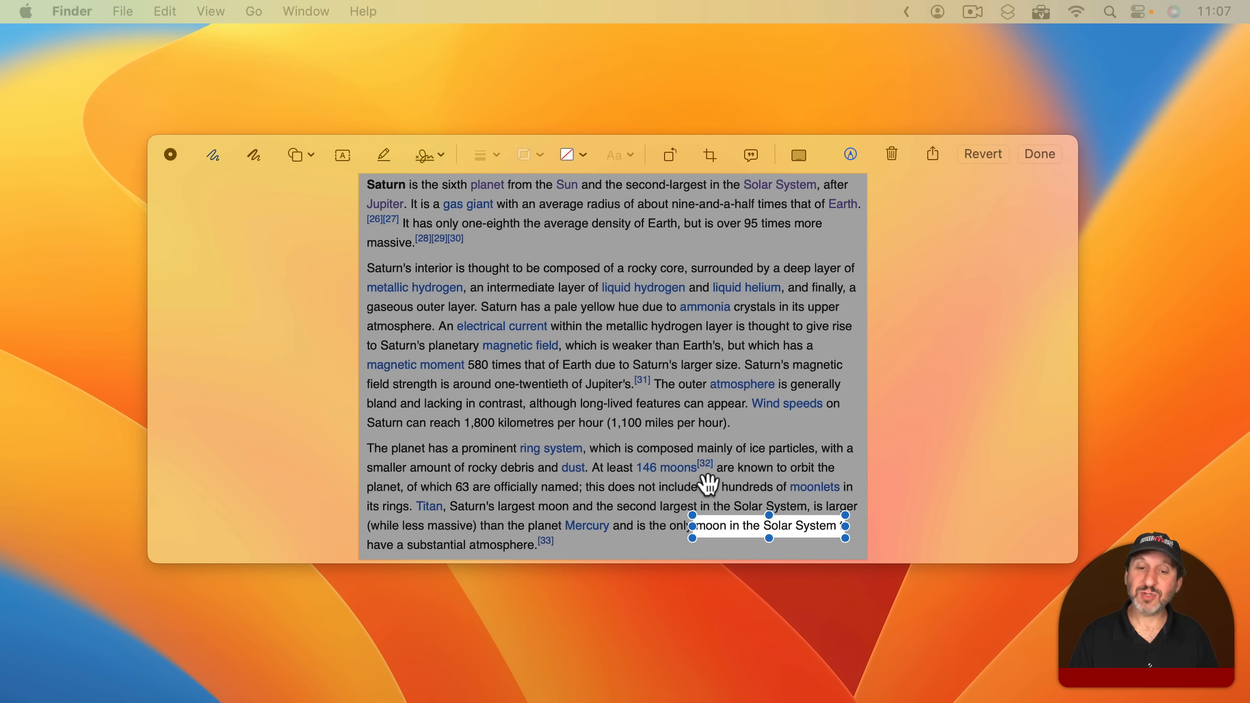
Move the highlight rectangle onto "is thought to be composed" in the second paragraph and delete it.
drag(712, 480, 471, 231)
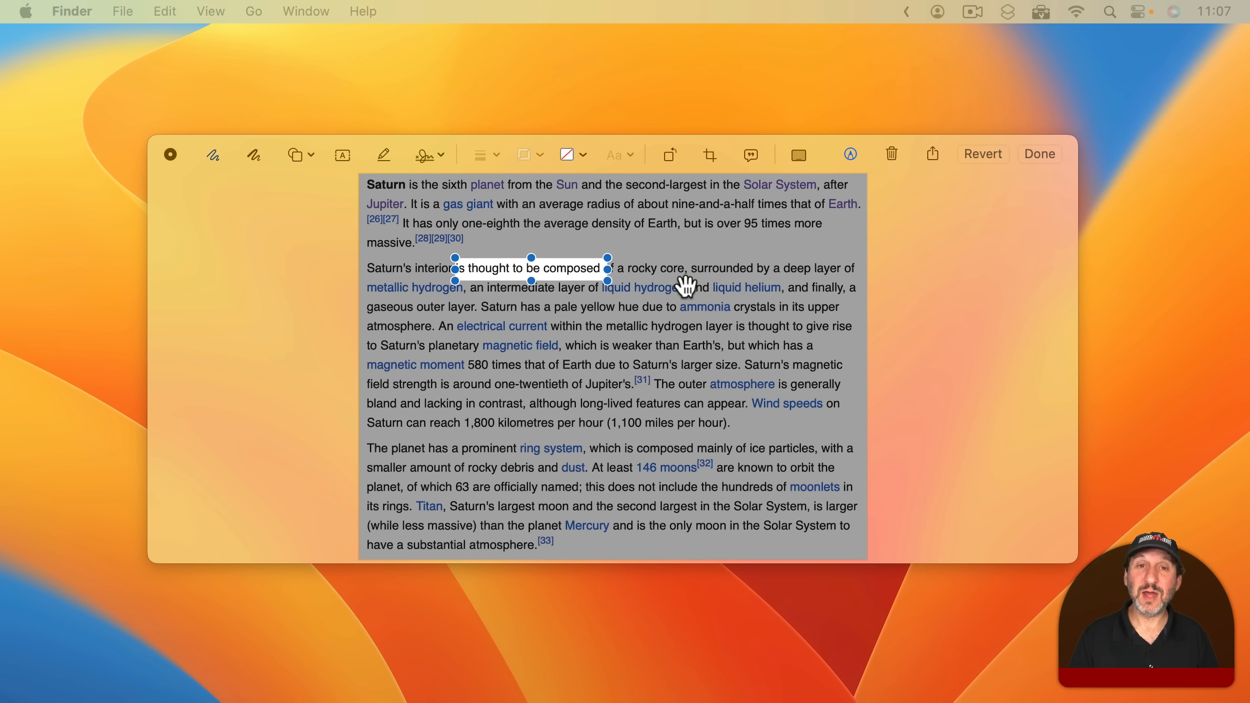
key(BackSpace)
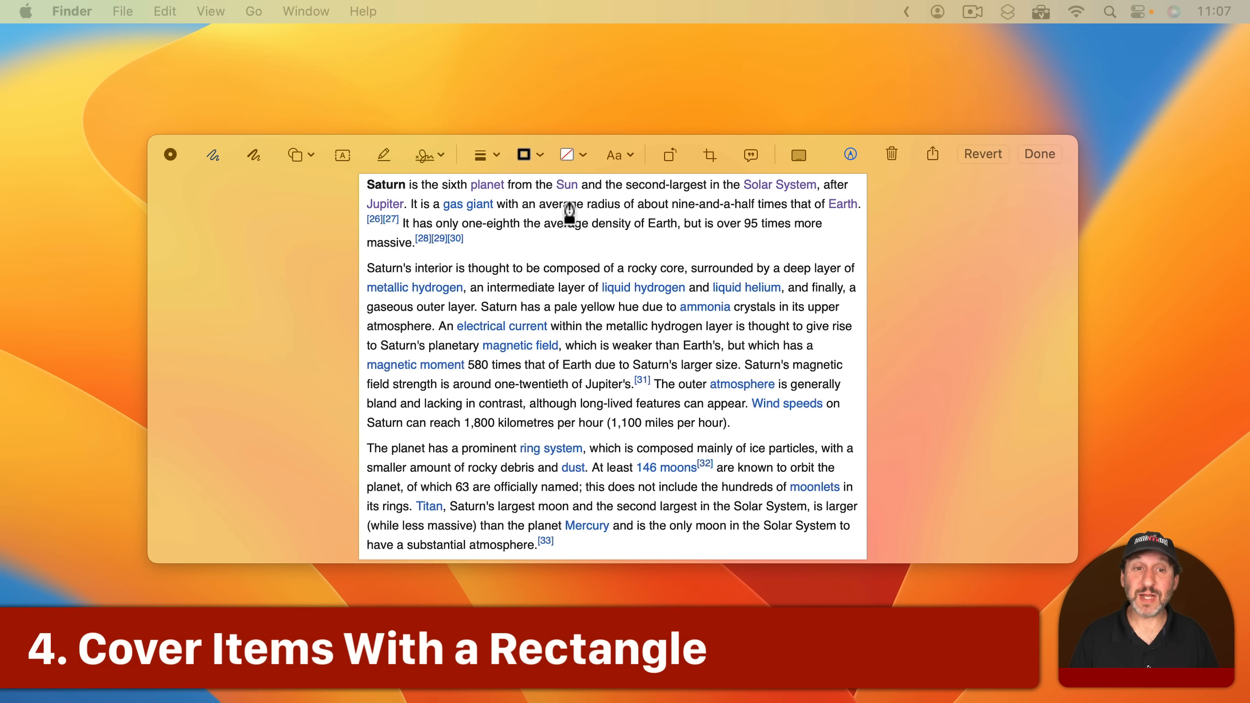
Add a rectangle shape with no border and a black fill.
click(305, 163)
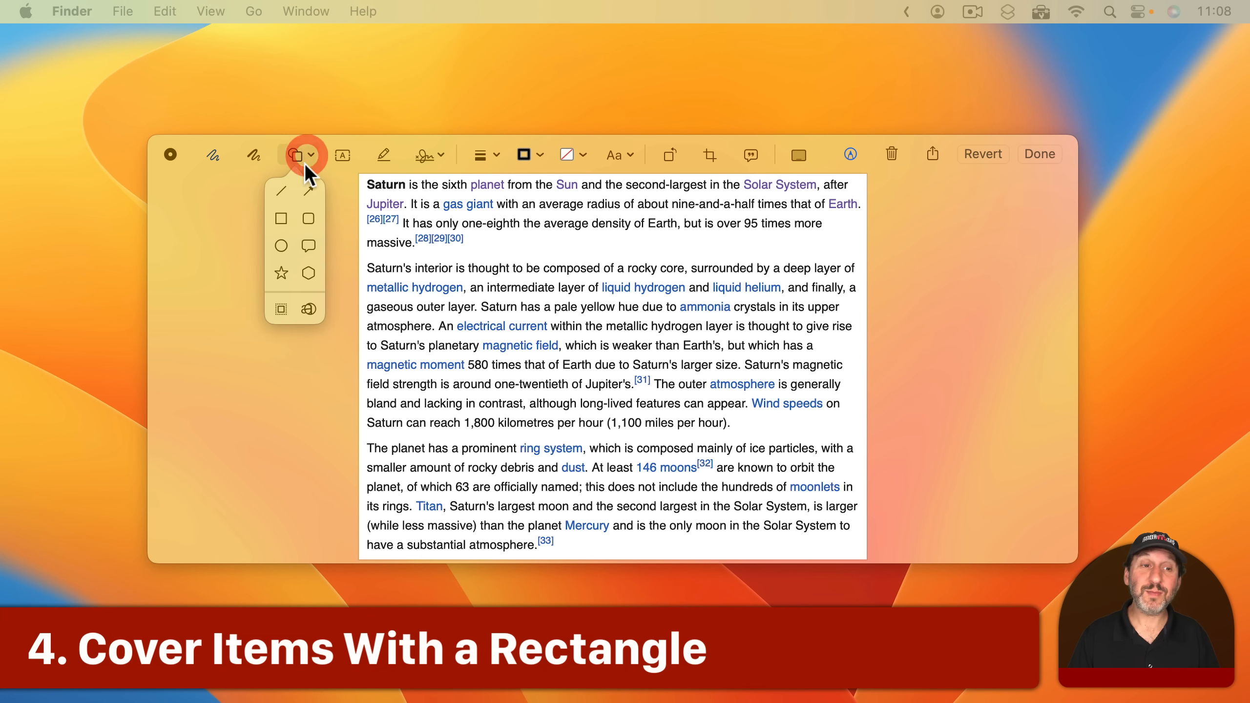
click(283, 223)
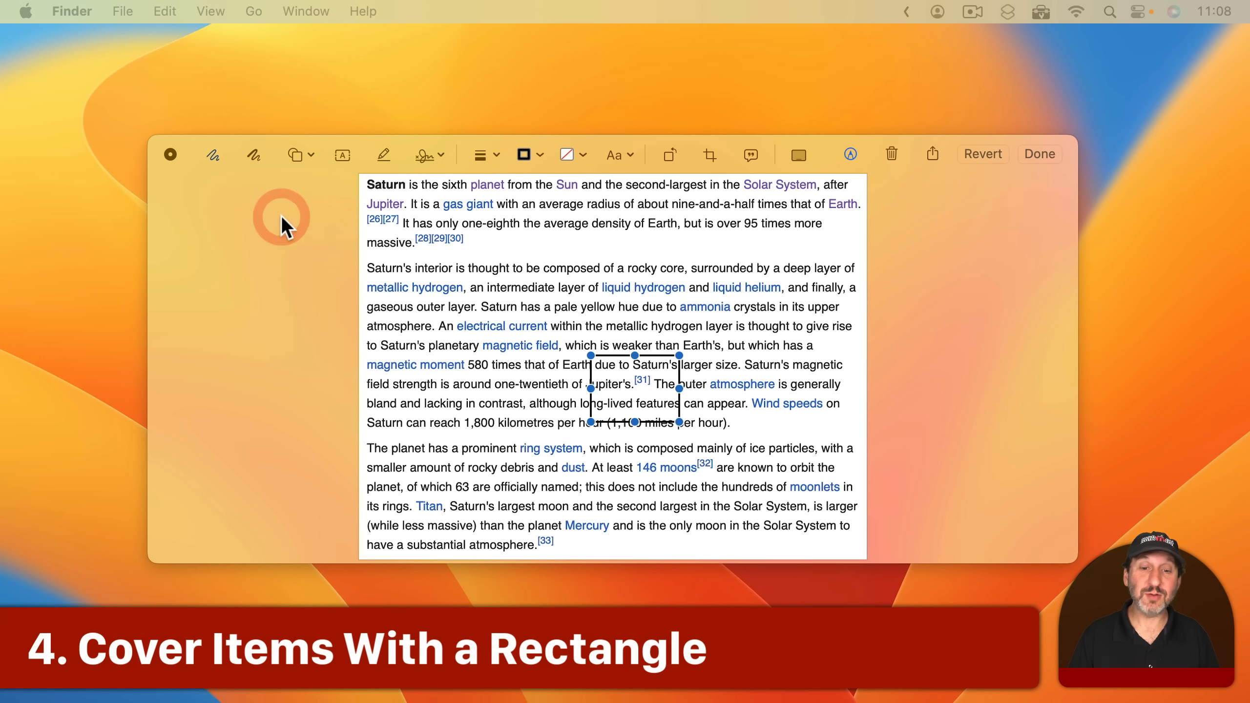
click(541, 154)
click(456, 208)
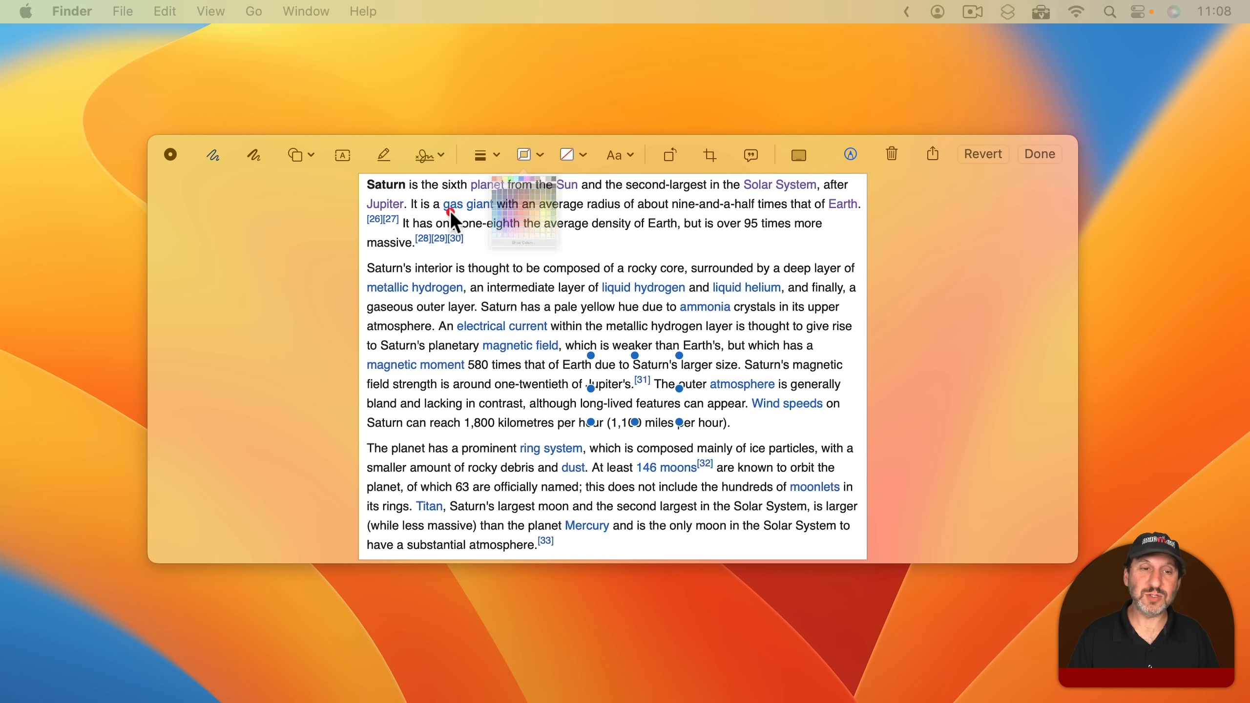
click(578, 155)
click(642, 193)
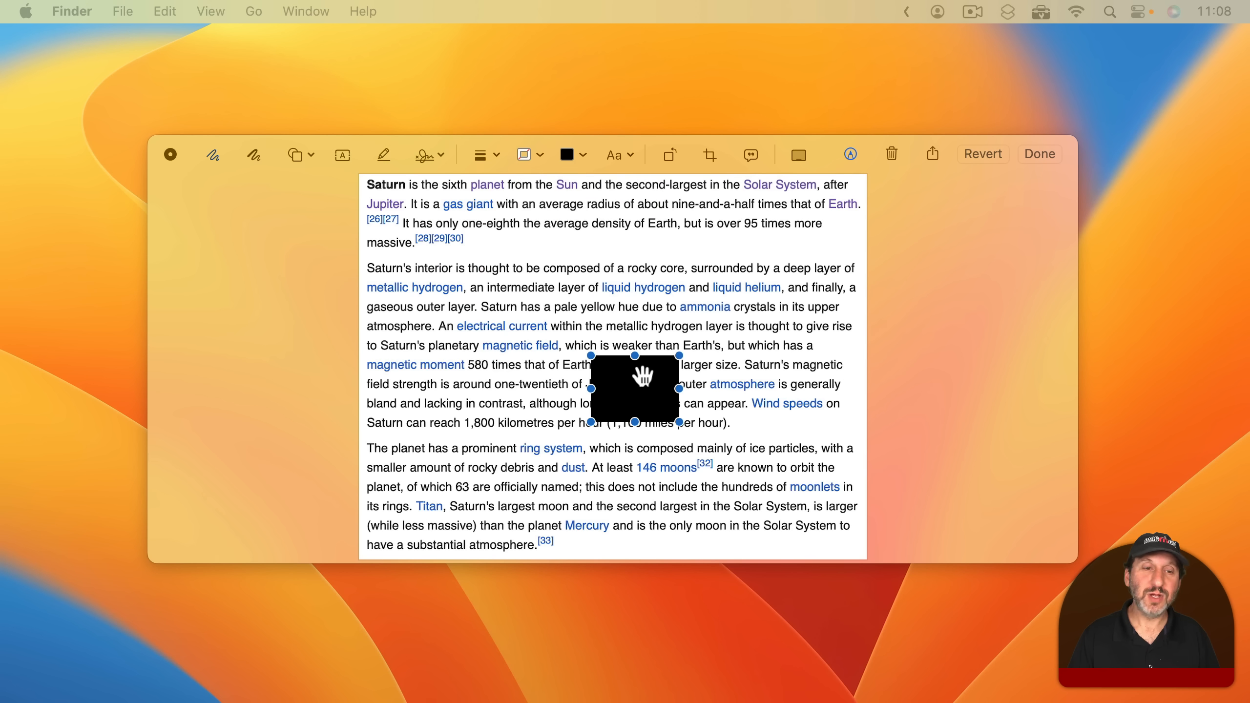
Fit the rectangle over "Saturn's interior is thought to be composed" in the second paragraph and set its fill to white.
drag(640, 379, 411, 289)
drag(456, 326, 602, 281)
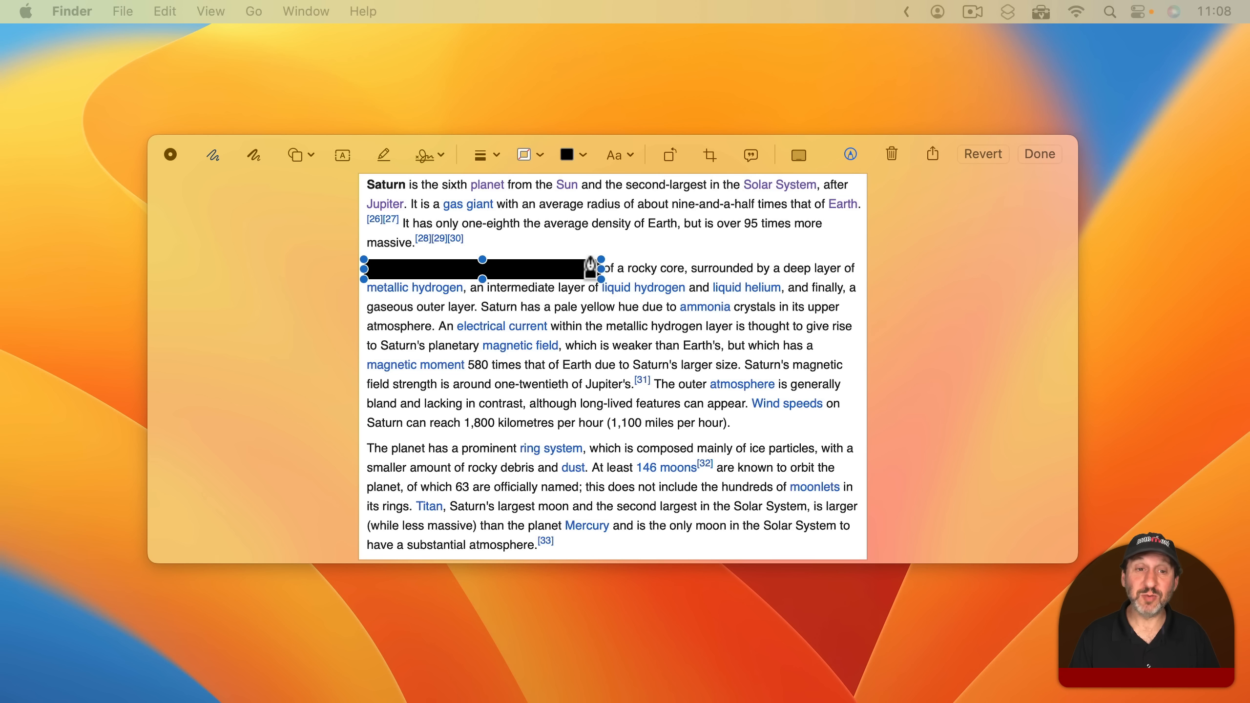
click(566, 159)
click(616, 194)
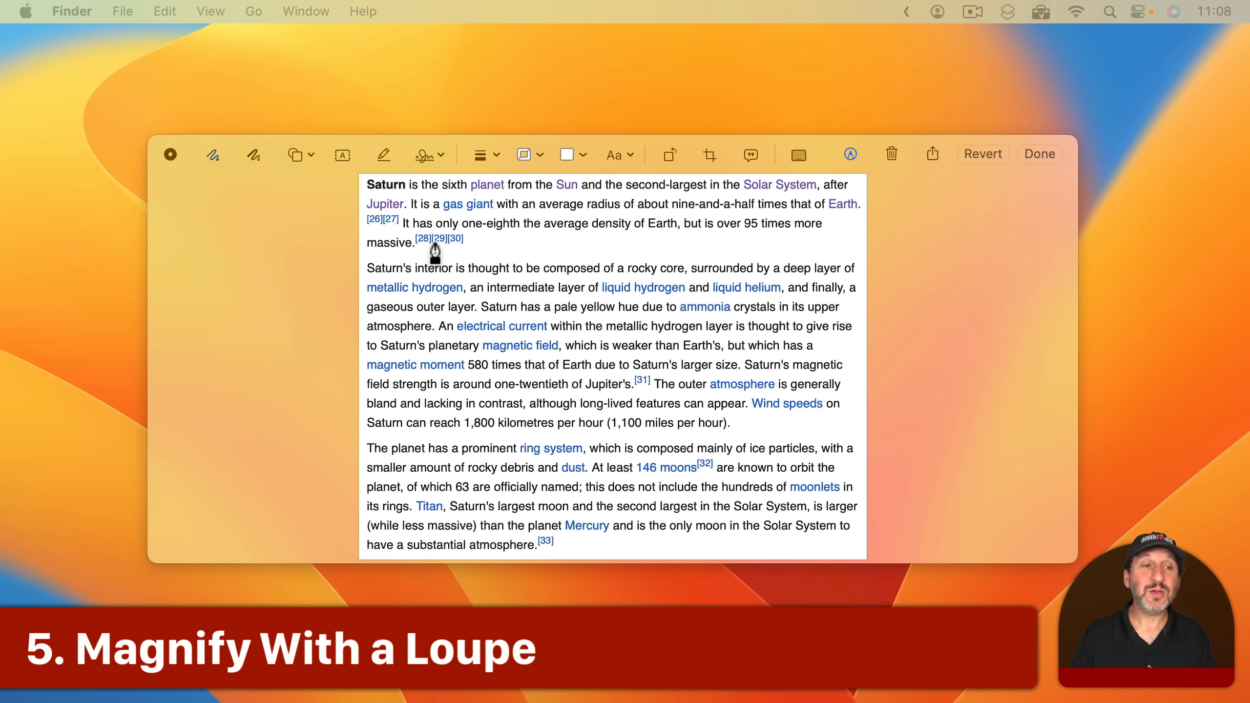
Add a loupe over "to be" in the second paragraph's first line, enlarge it, increase its magnification and centre it on "be".
click(304, 154)
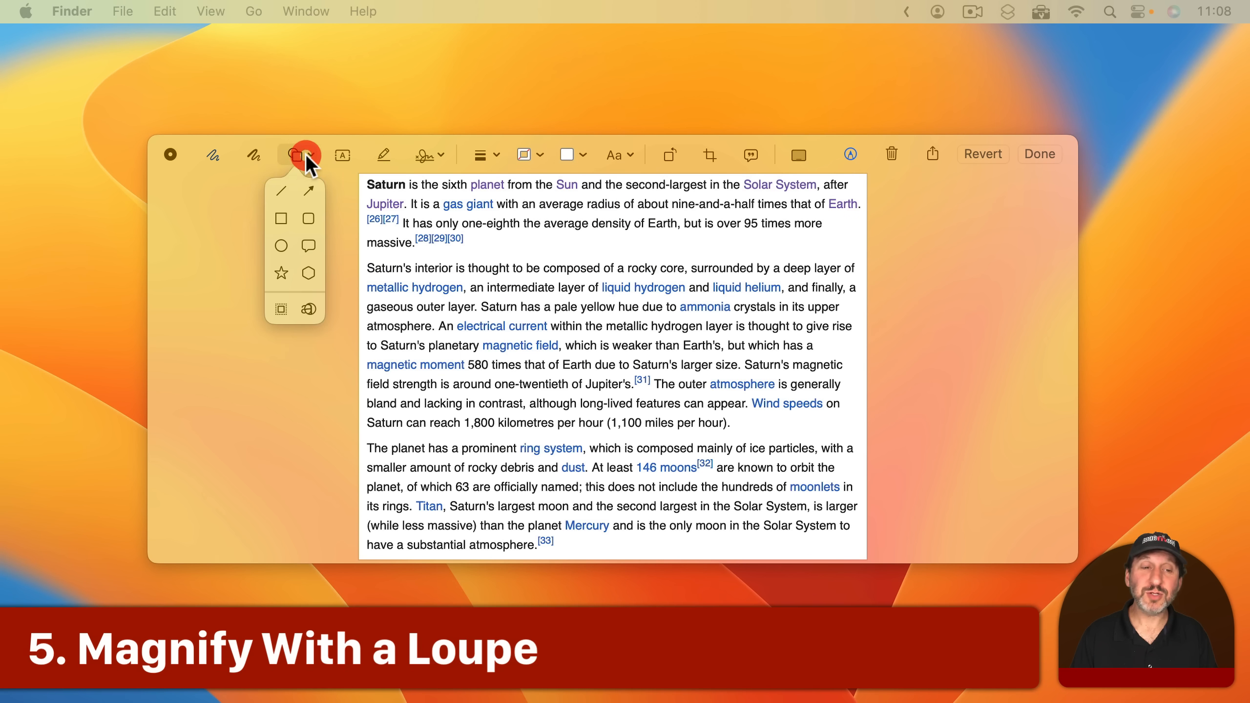
click(309, 308)
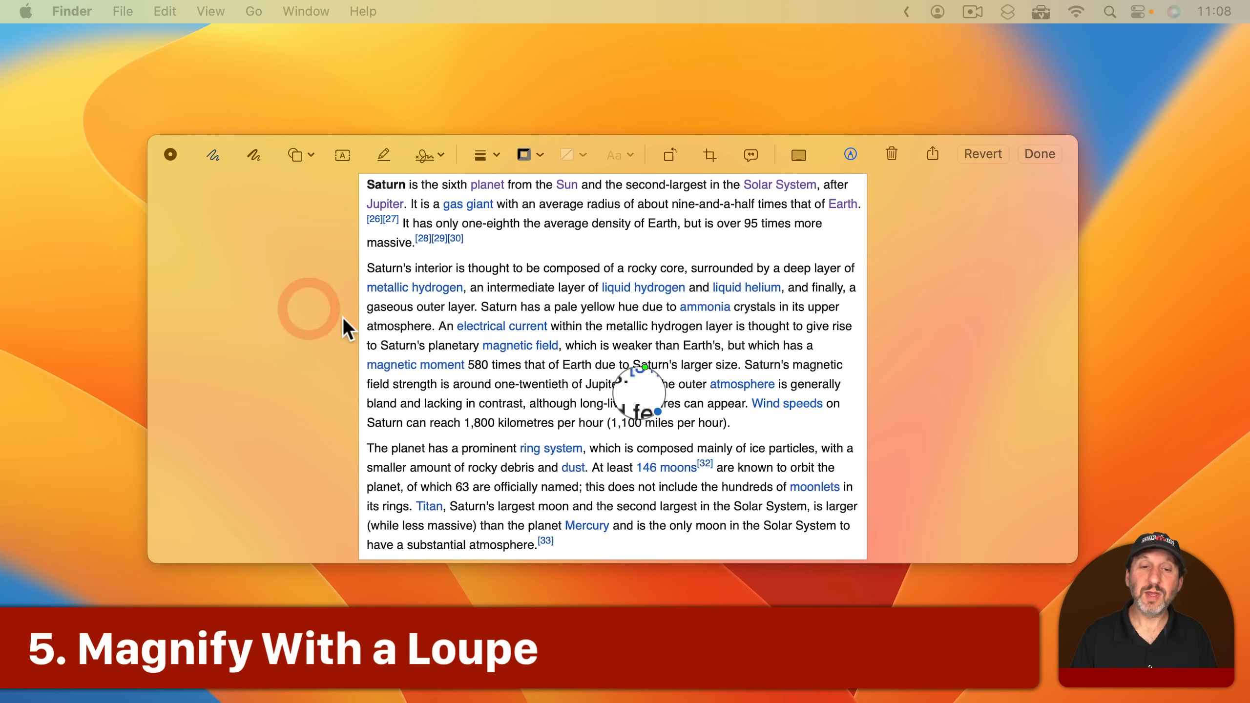
drag(636, 389, 532, 267)
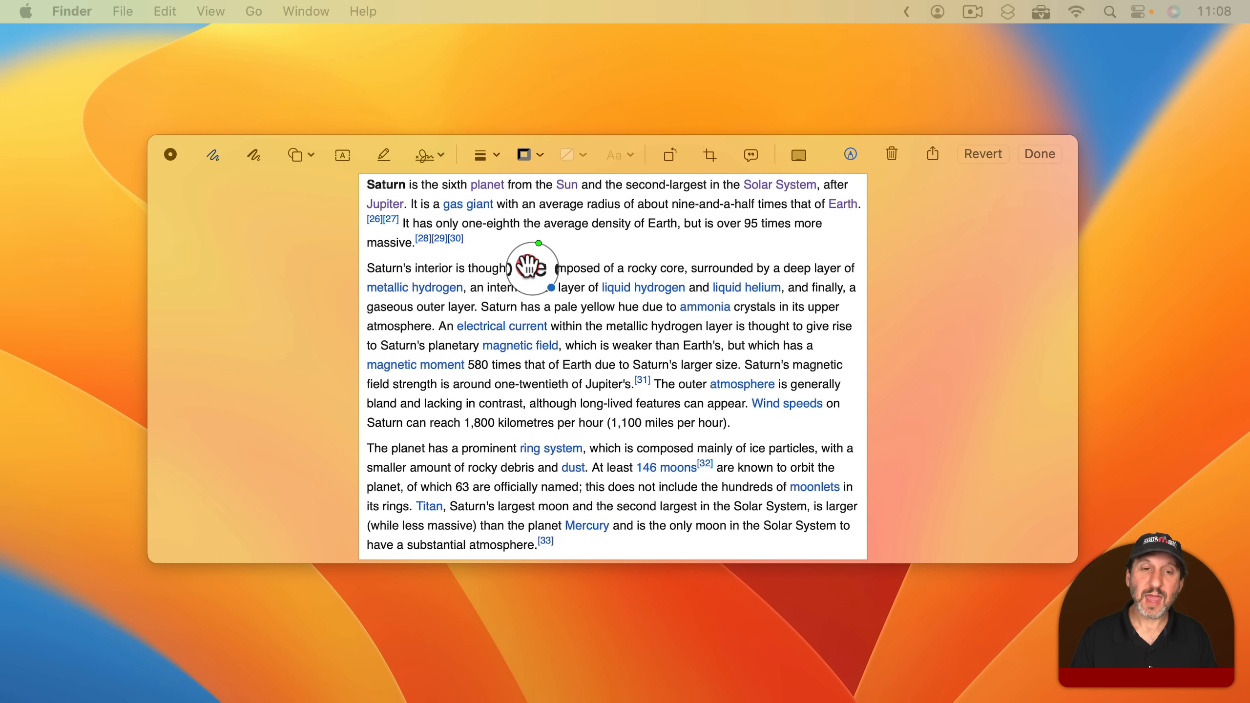
mouse_move(550, 291)
mouse_down()
mouse_move(576, 311)
mouse_move(544, 280)
mouse_move(566, 302)
mouse_up()
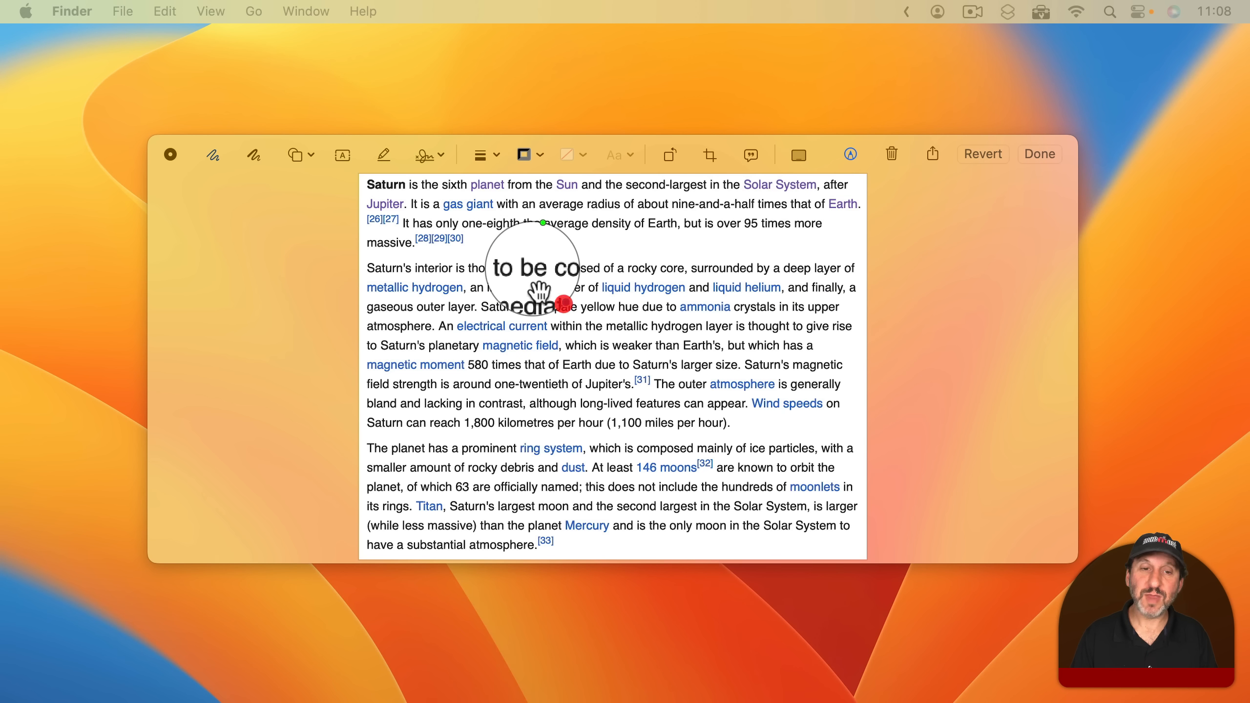
drag(546, 225, 594, 223)
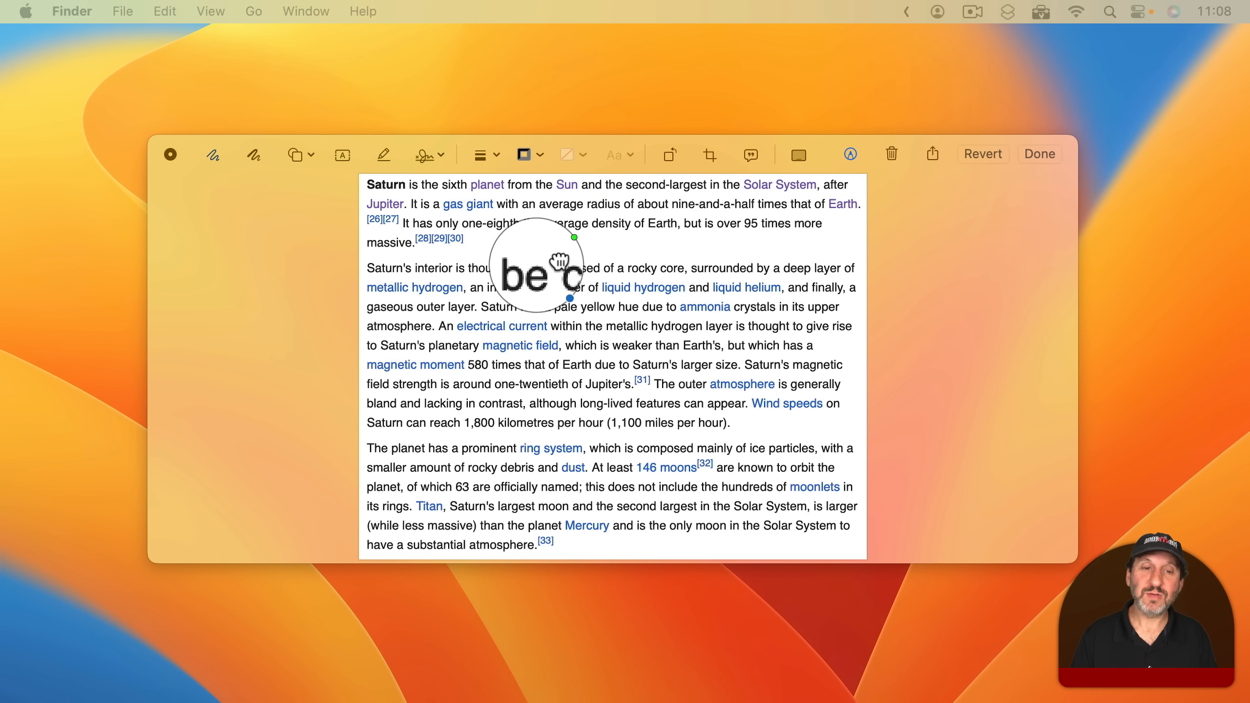
click(556, 264)
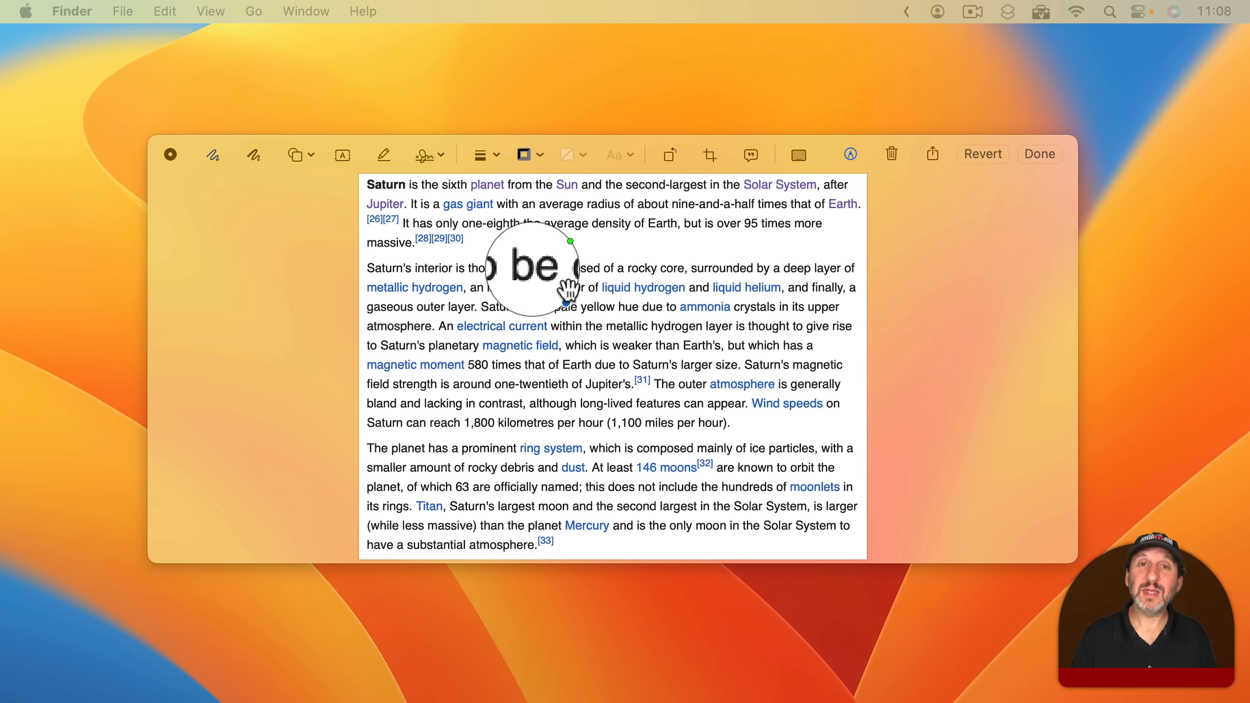
Add a second loupe and place it over "surrounded" in the second paragraph's first line.
click(305, 157)
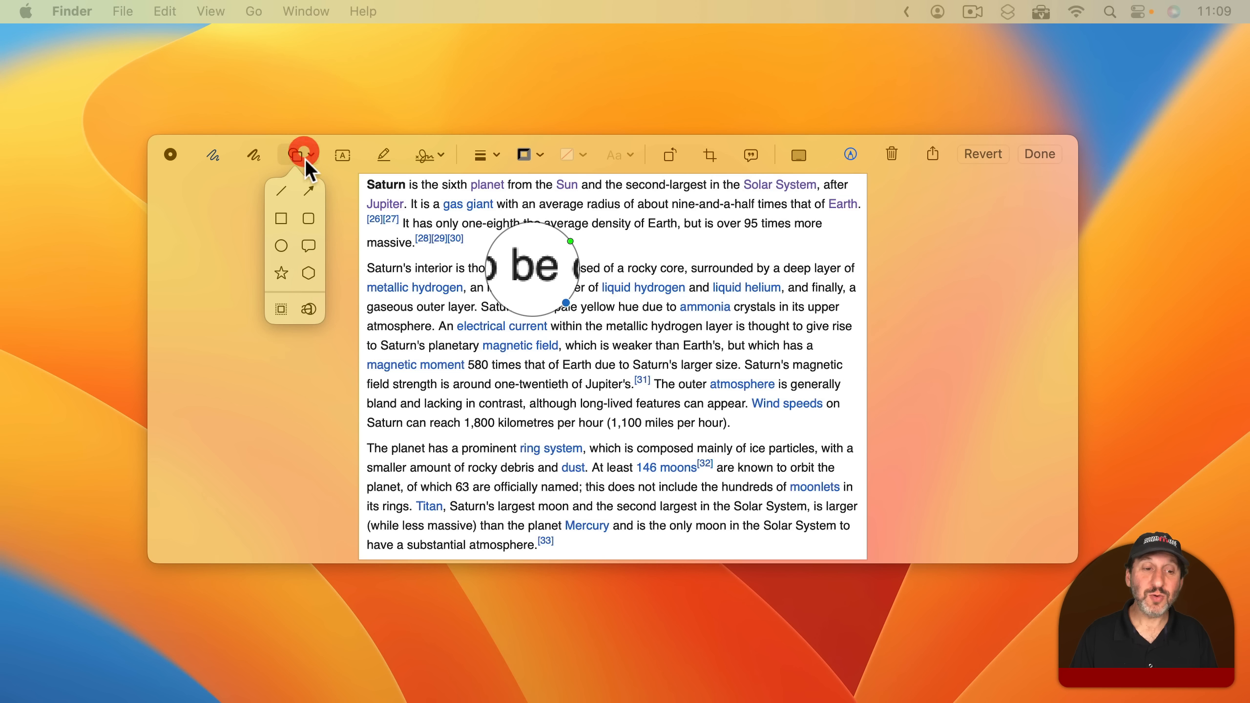
click(308, 306)
drag(644, 398, 753, 261)
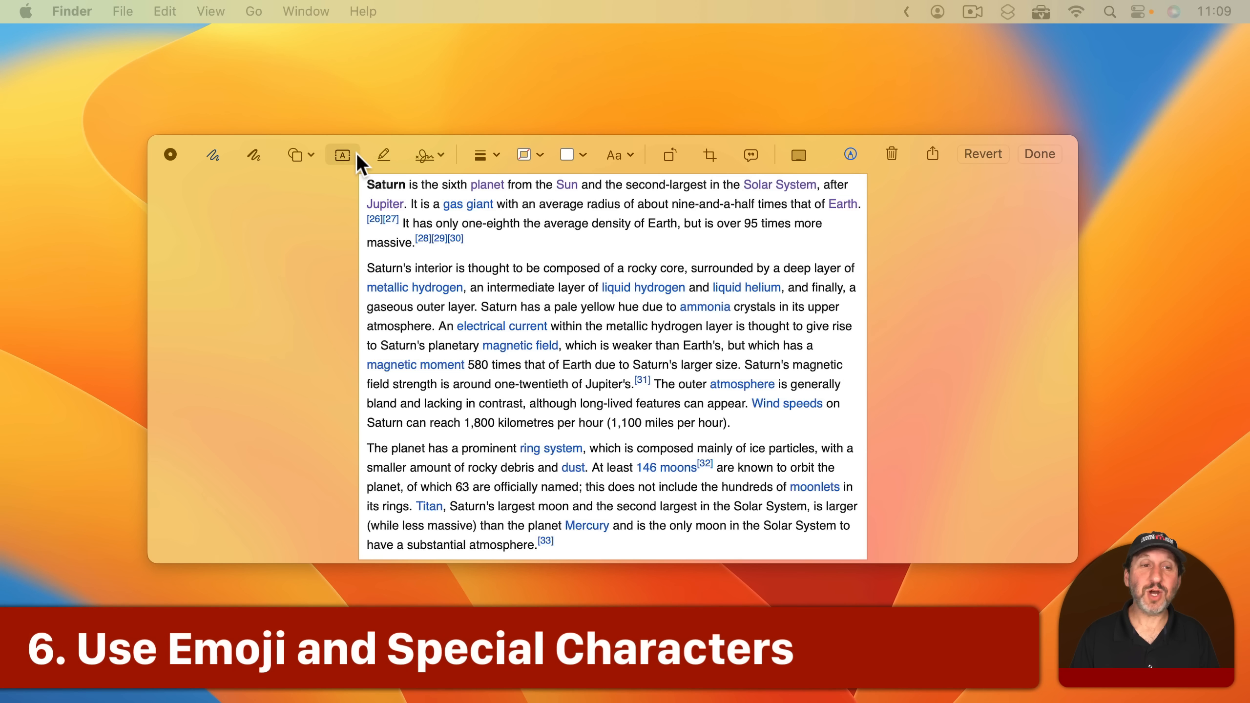
Add a text box reading "Something", widen it to fit one line and place it between the first and second paragraphs.
double_click(653, 408)
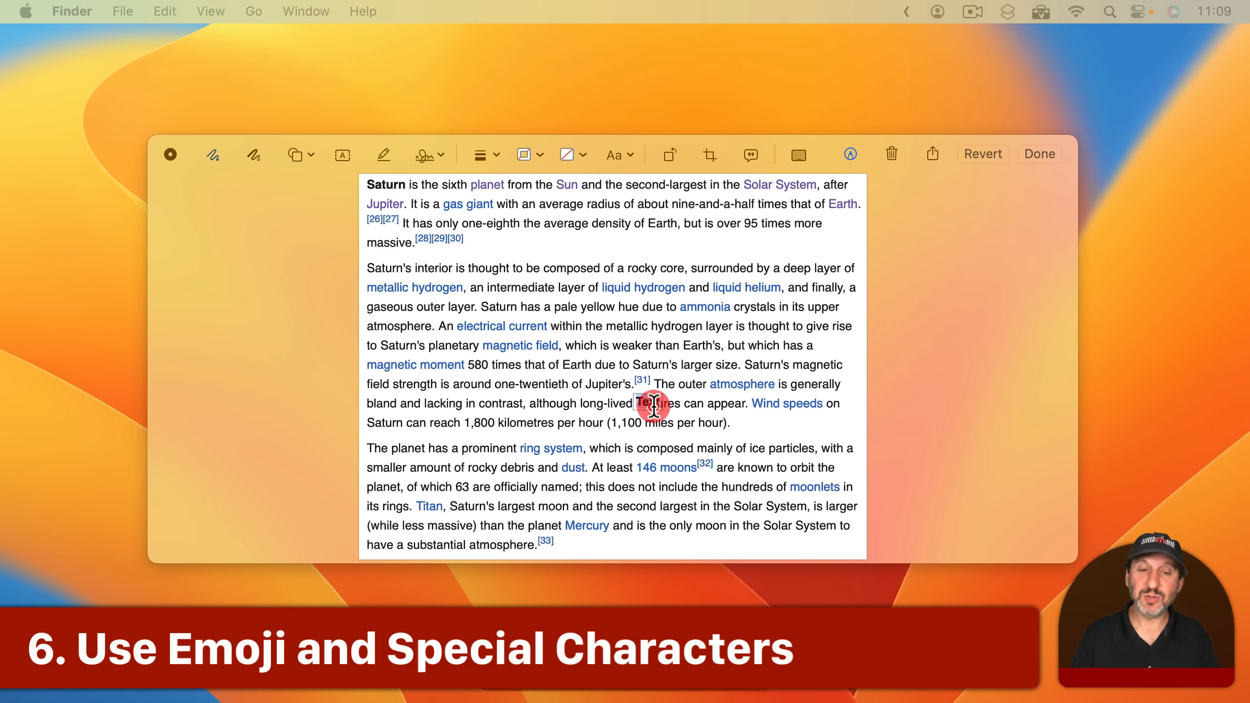
text(Something)
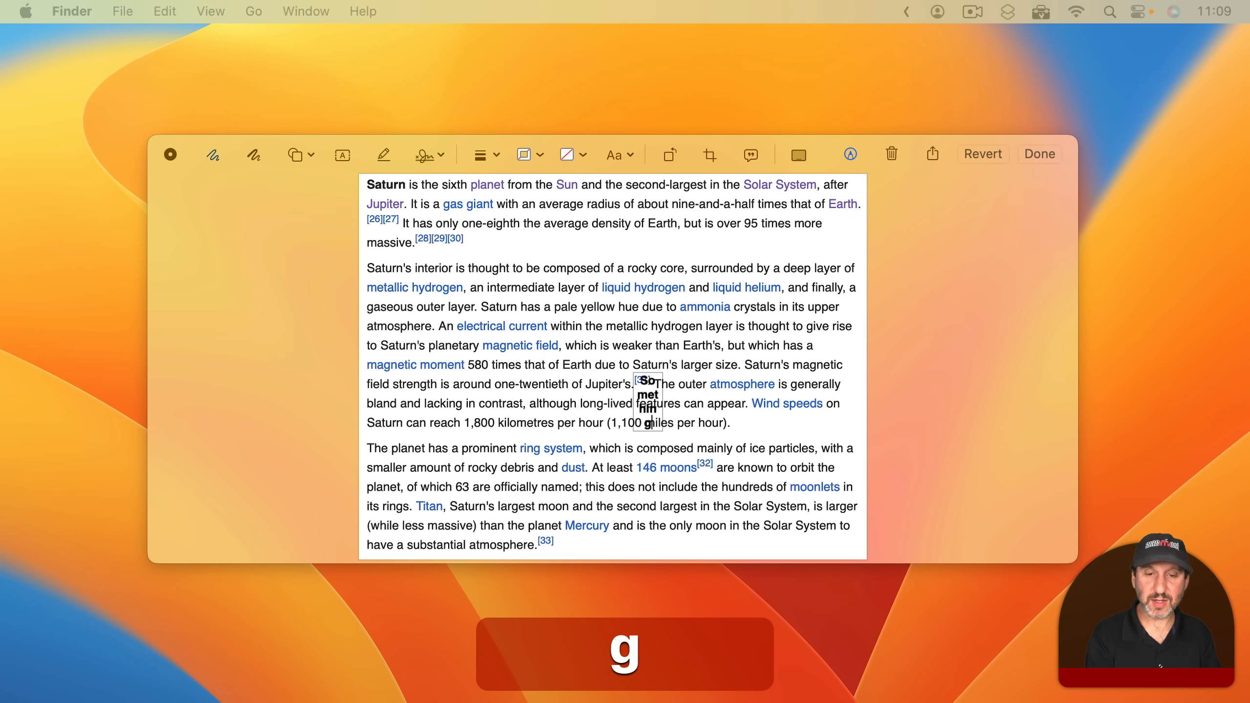
click(734, 399)
click(650, 395)
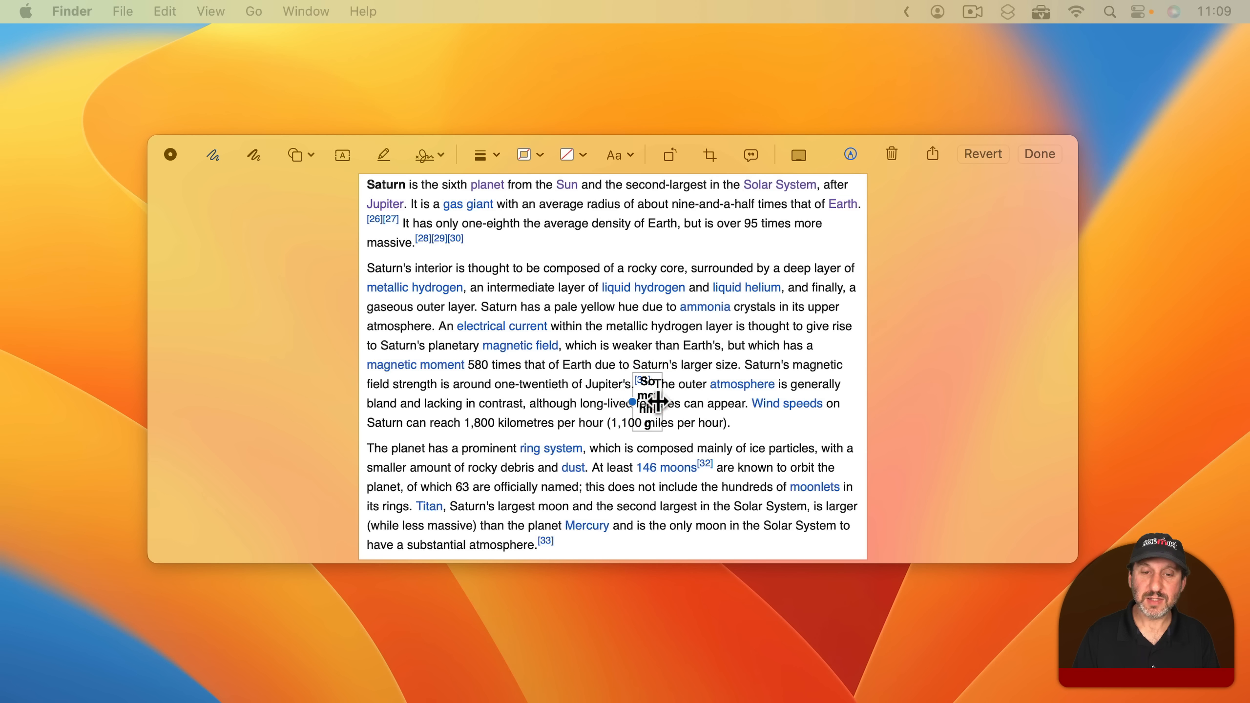
drag(663, 402, 588, 247)
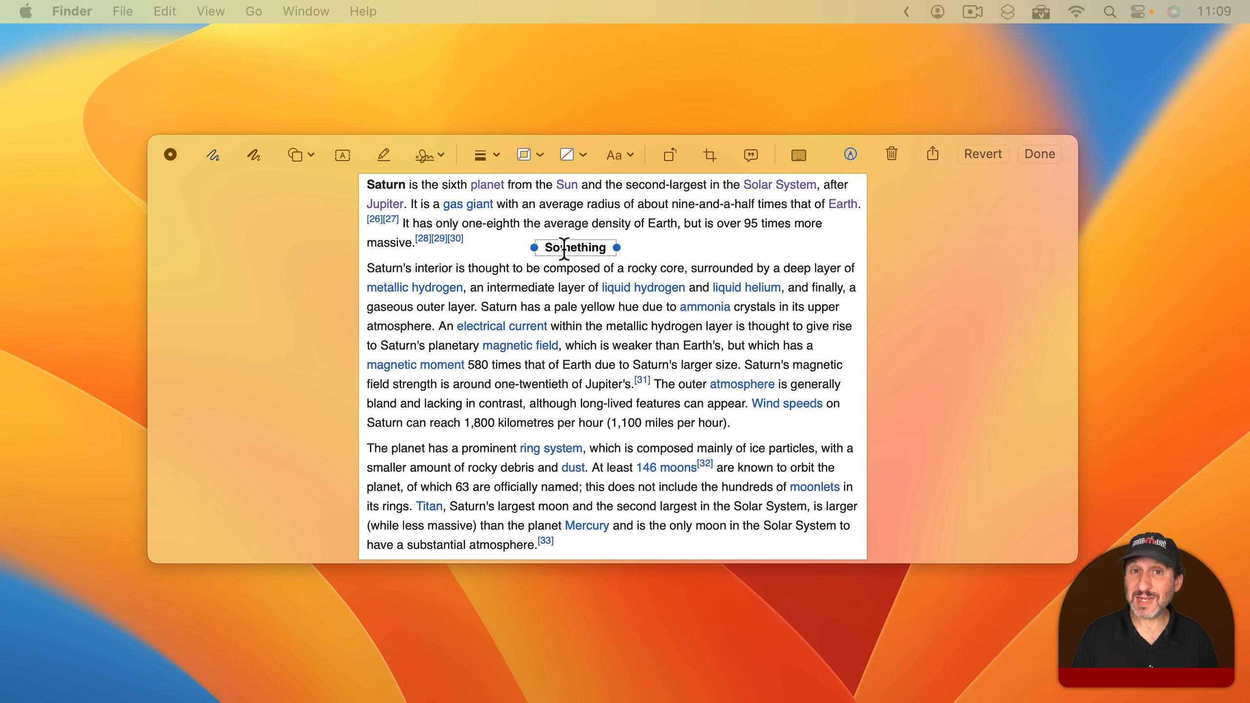
Replace the text "Something" with the right-pointing hand emoji in its default yellow tone.
double_click(564, 248)
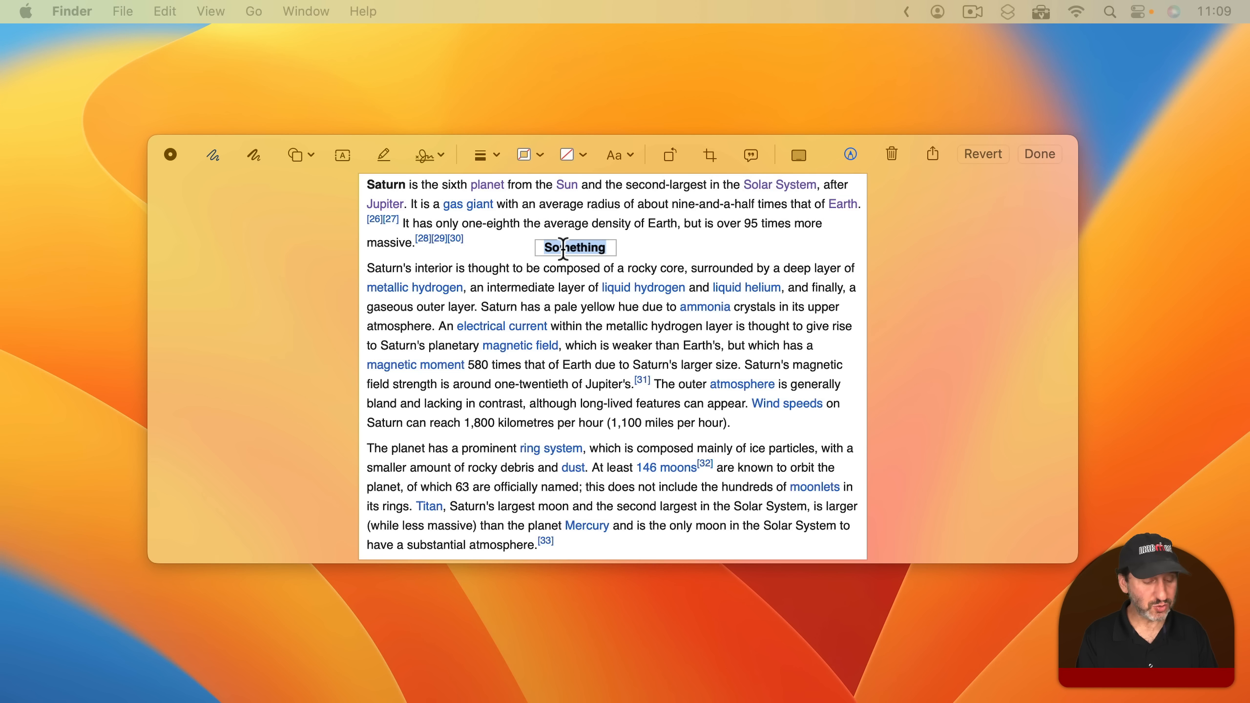
key(fn+e)
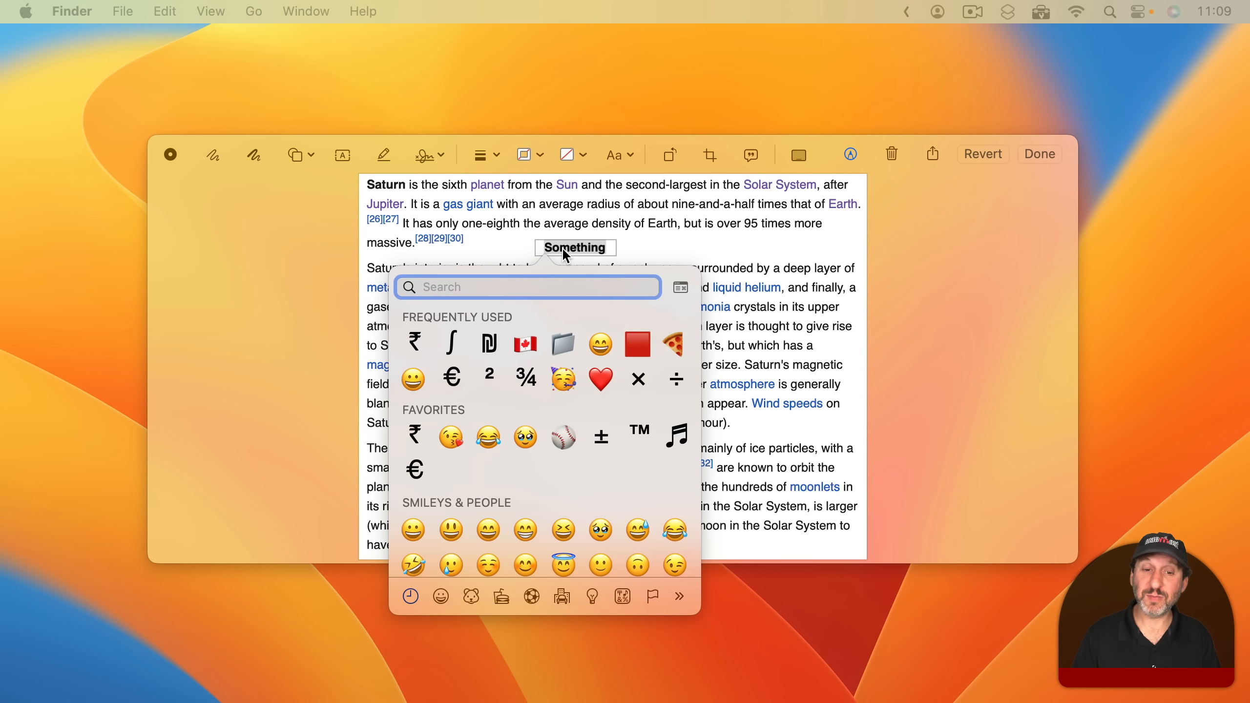
scroll(588, 520, down, 10)
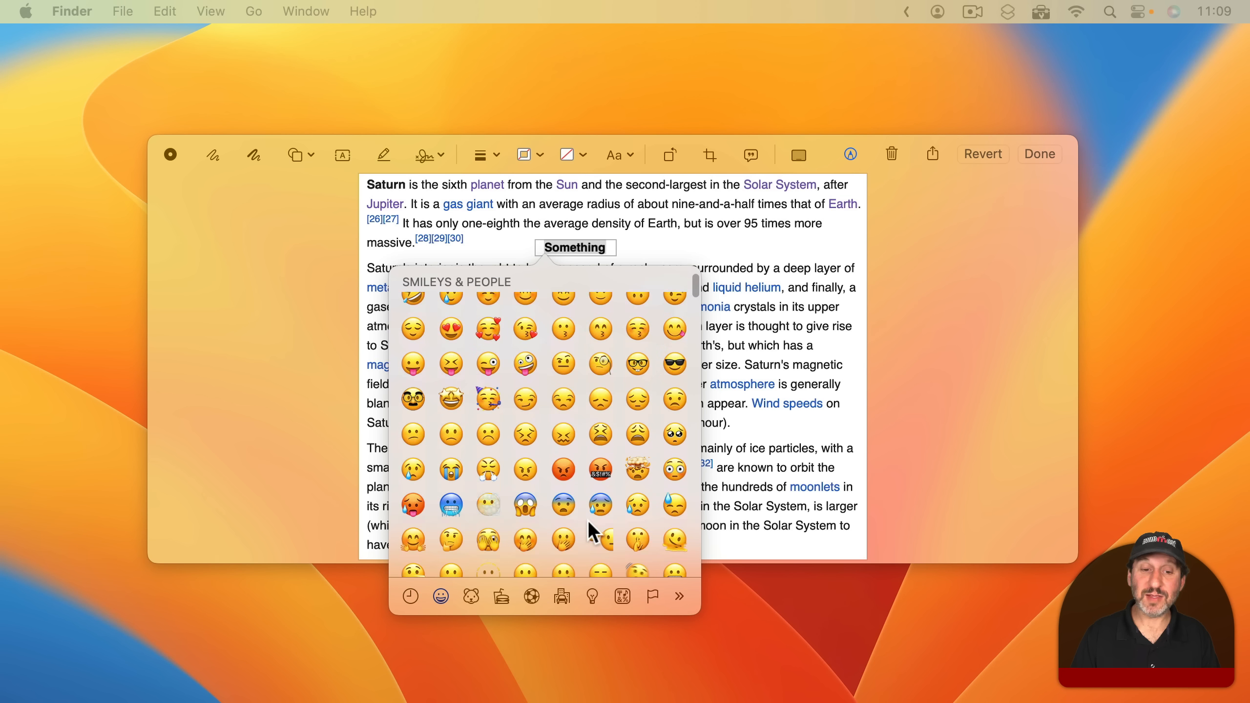
scroll(588, 520, down, 10)
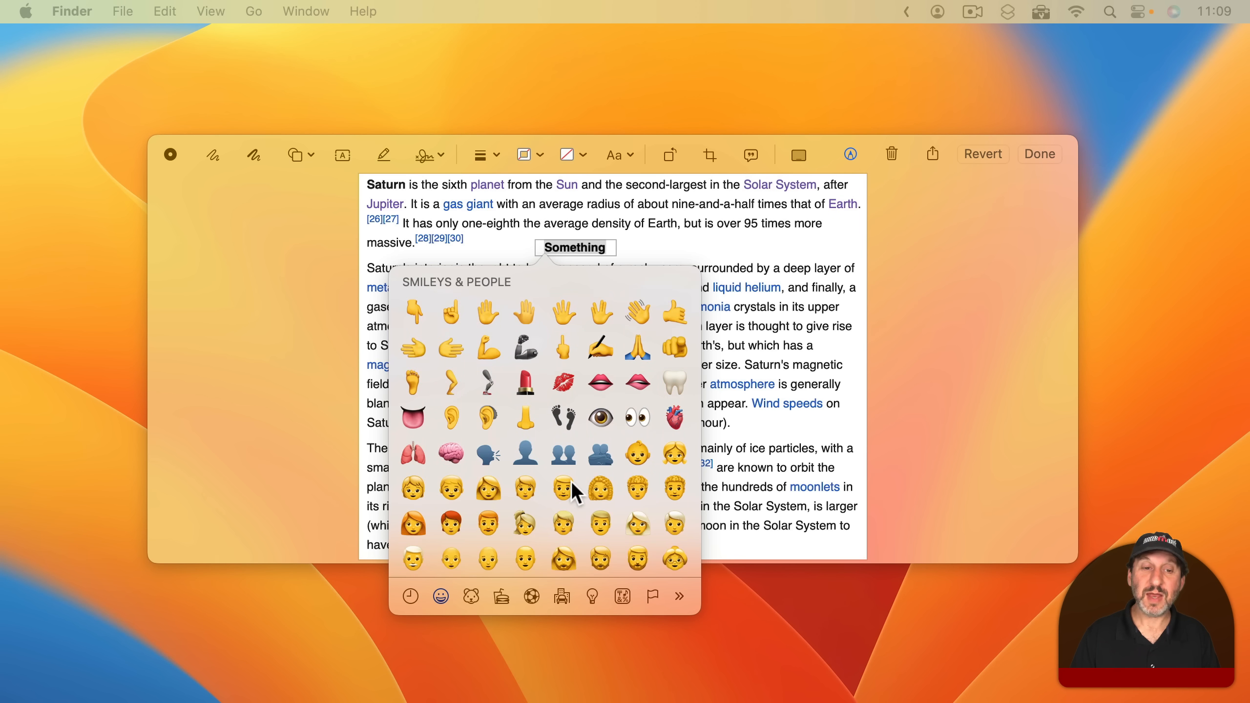
scroll(570, 480, up, 2)
scroll(570, 481, up, 1)
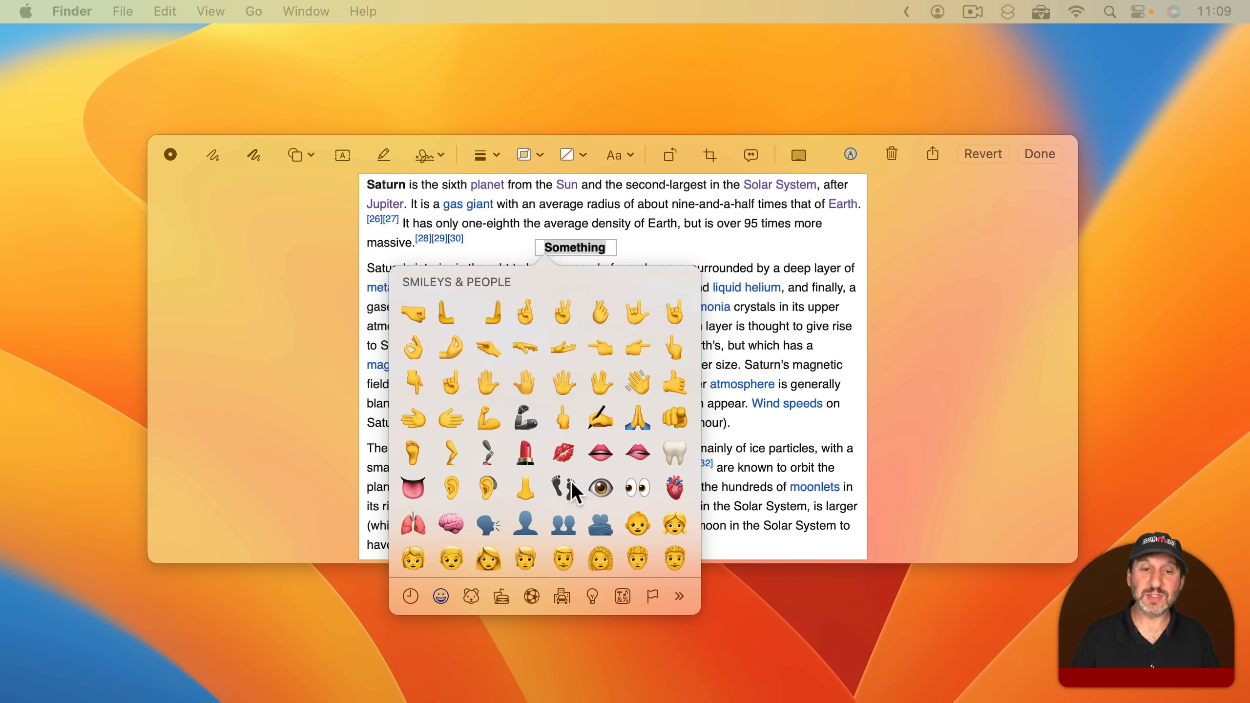
click(637, 349)
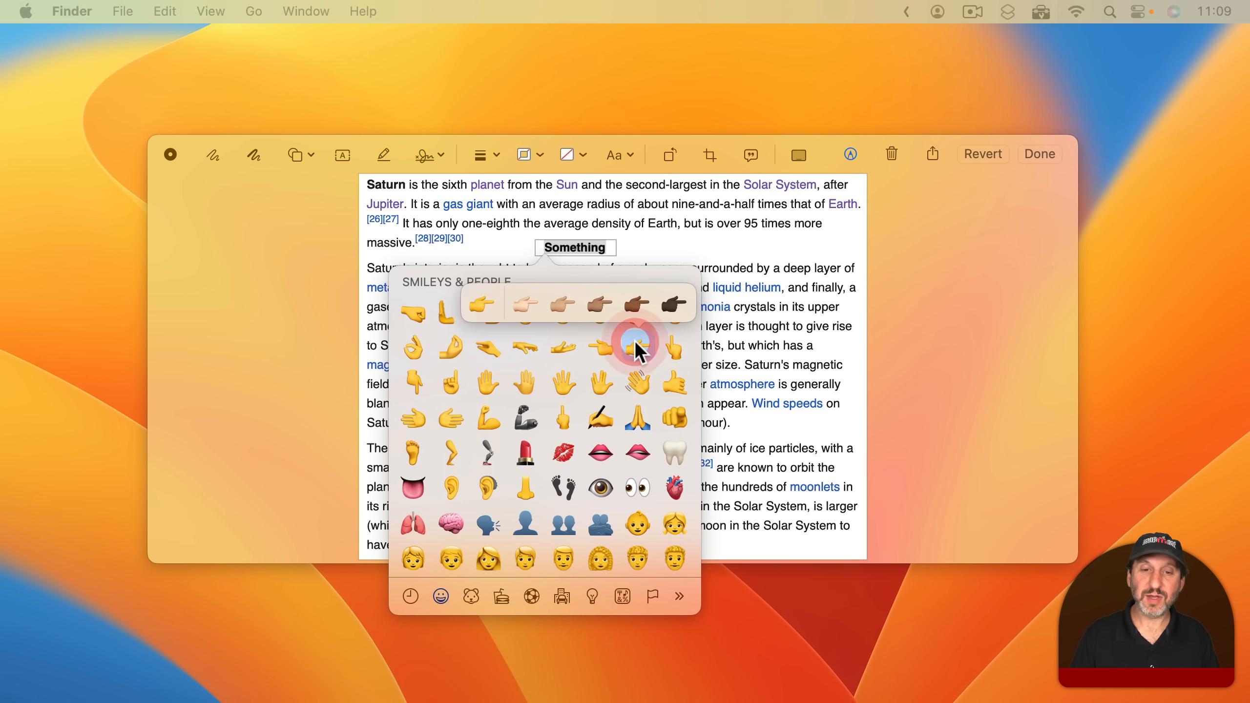
click(480, 300)
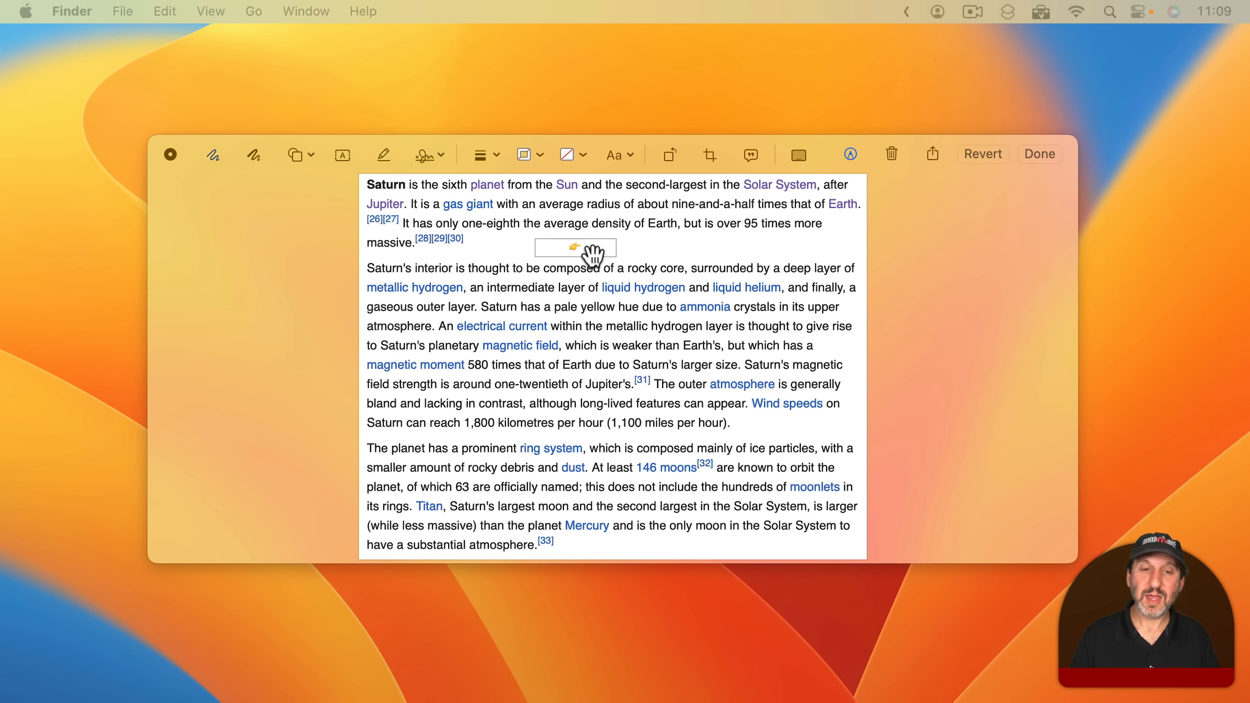
Enlarge the pointing-hand emoji to 200 pt and widen and move its text box so it points at "liquid hydrogen".
key(super+a)
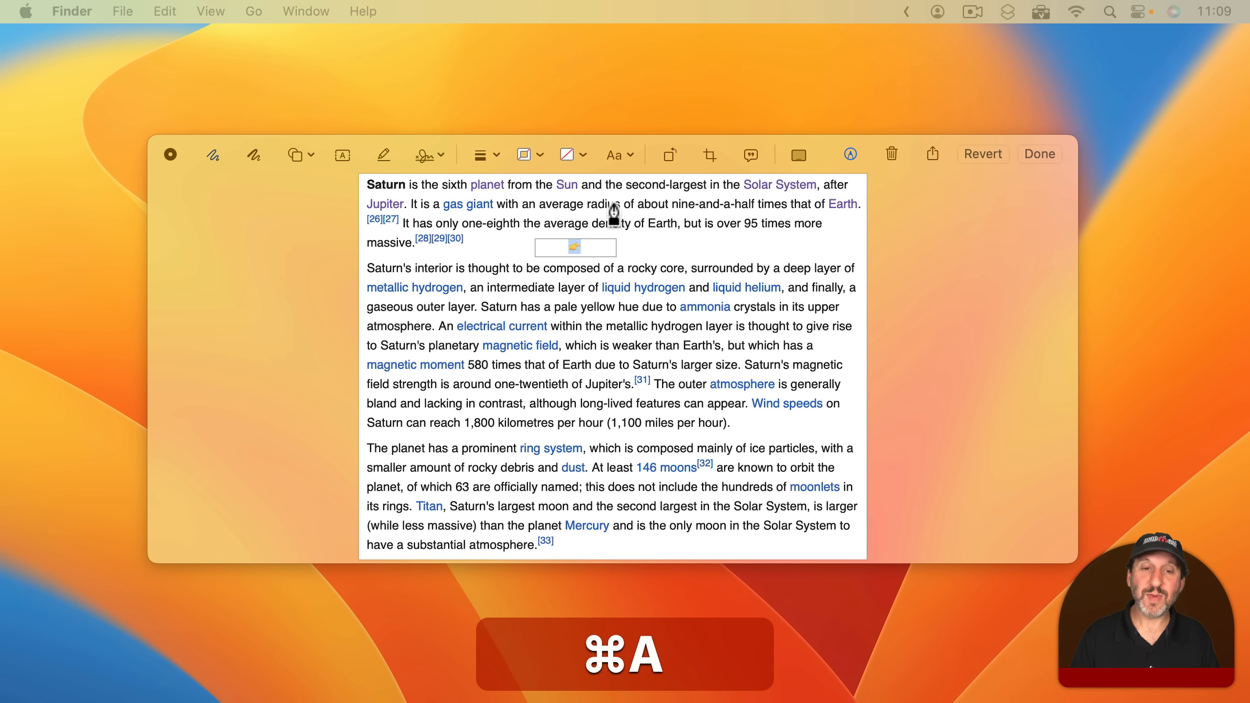
click(619, 155)
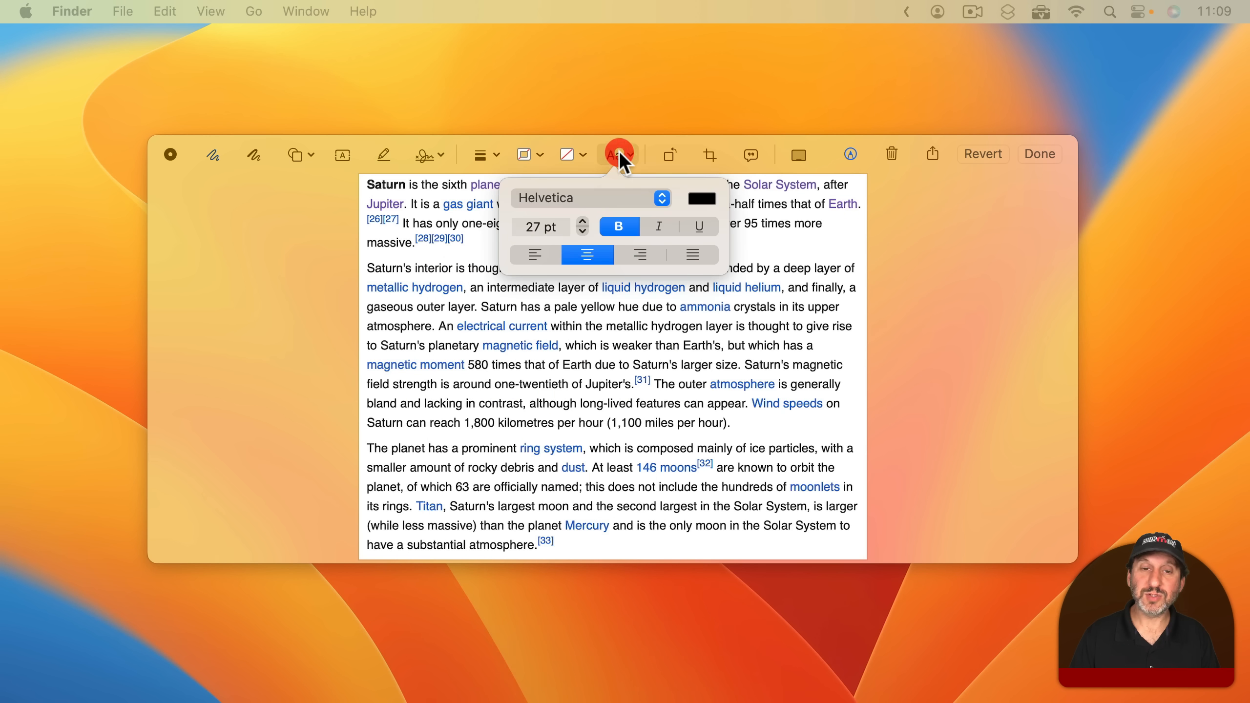
click(540, 227)
text(200)
key(Return)
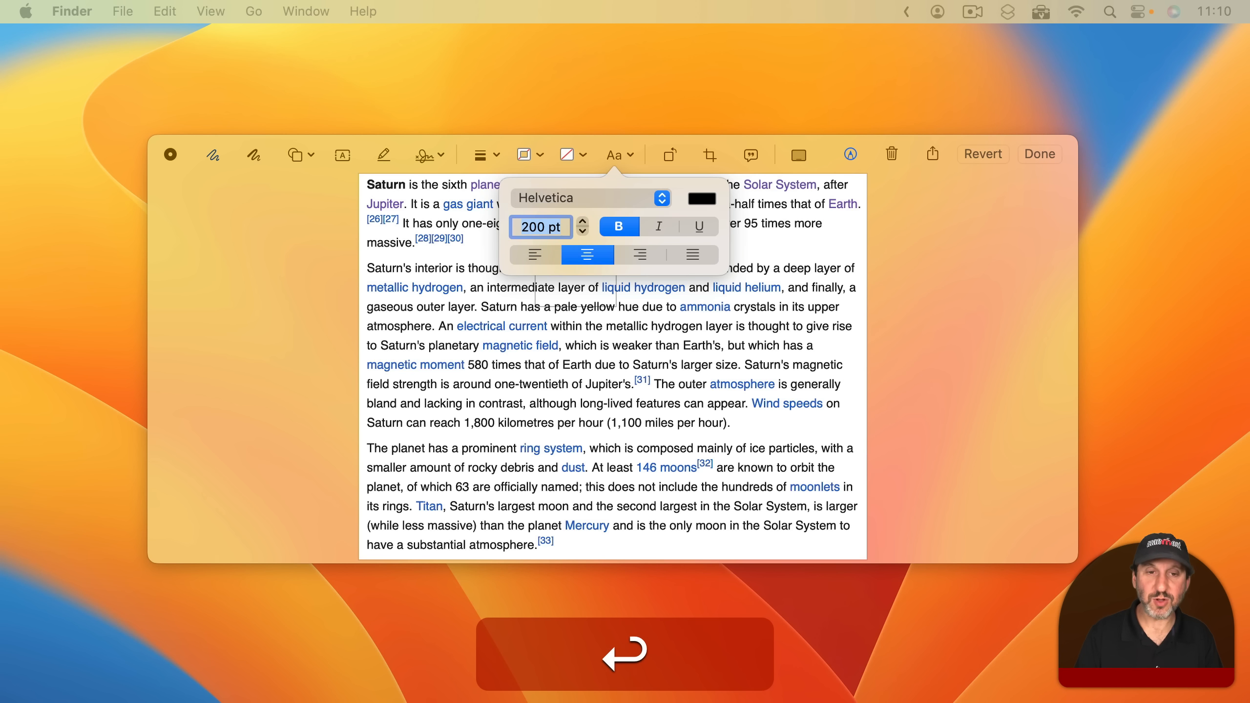
click(662, 315)
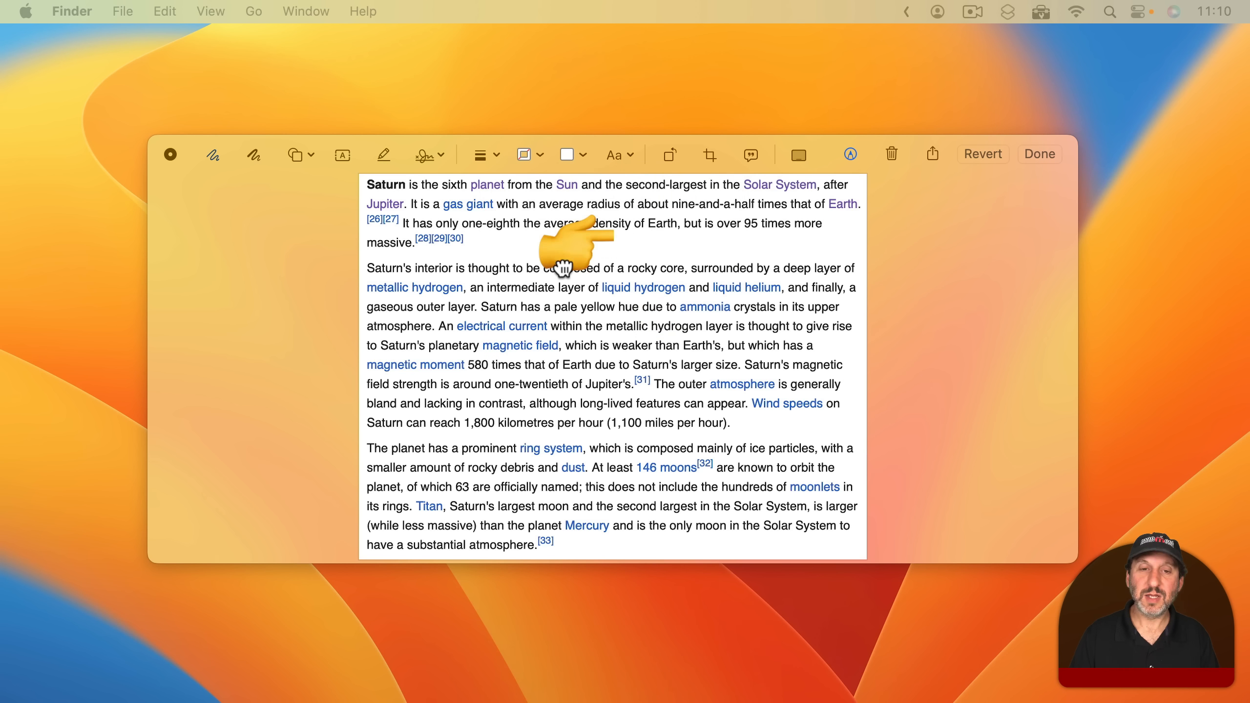
click(563, 266)
drag(615, 248, 550, 306)
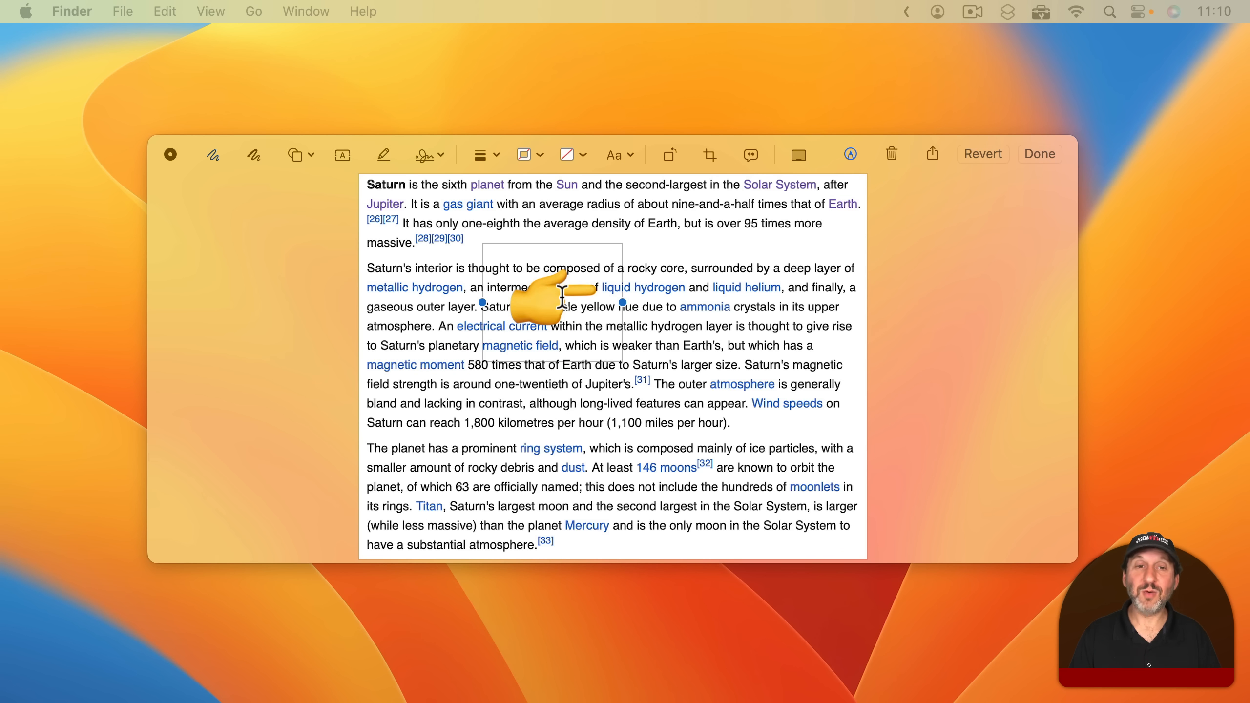
Select the pointing-hand emoji for replacement and browse the emoji and symbol categories, including Activity, Flags and Technical Symbols.
double_click(562, 295)
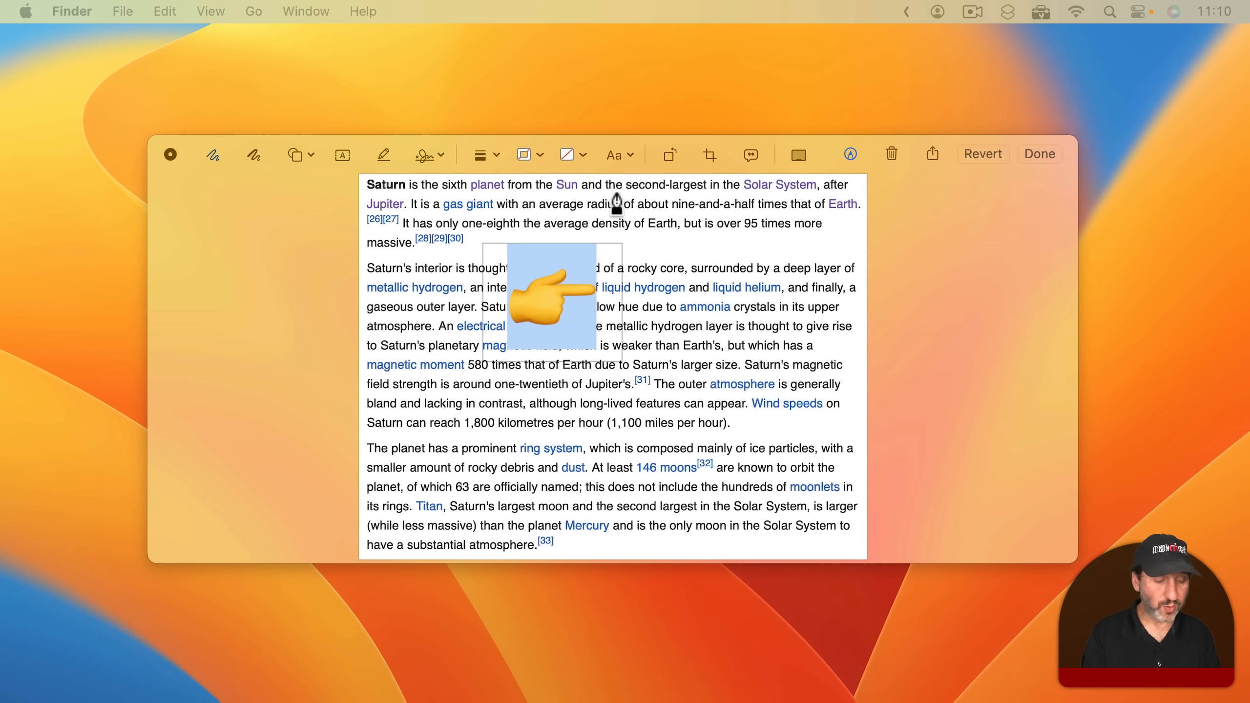
key(fn+e)
scroll(627, 337, down, 5)
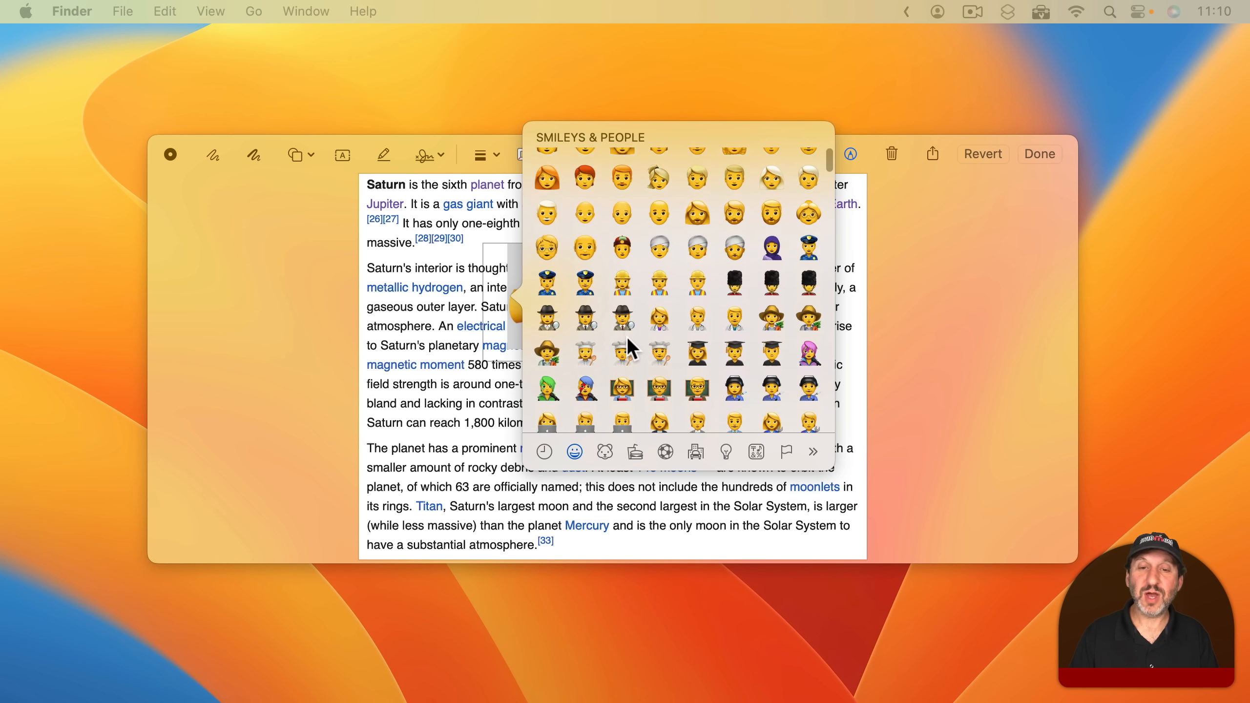
scroll(627, 336, down, 15)
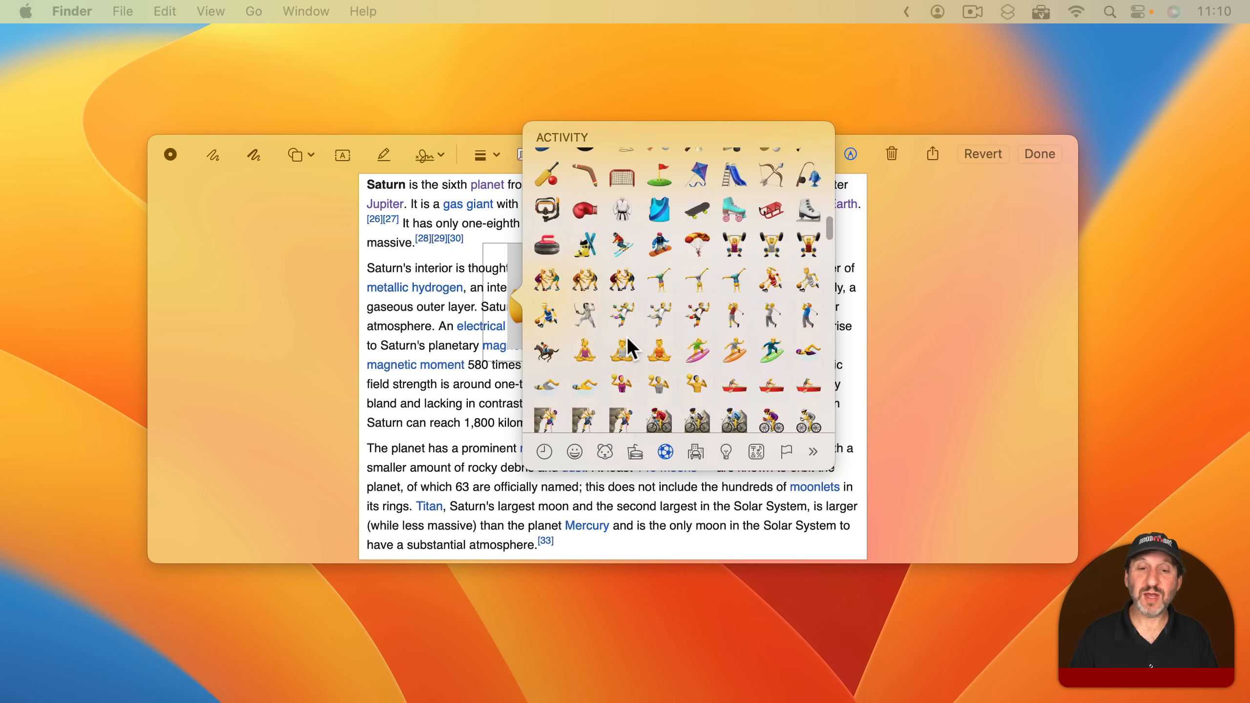
scroll(627, 337, down, 20)
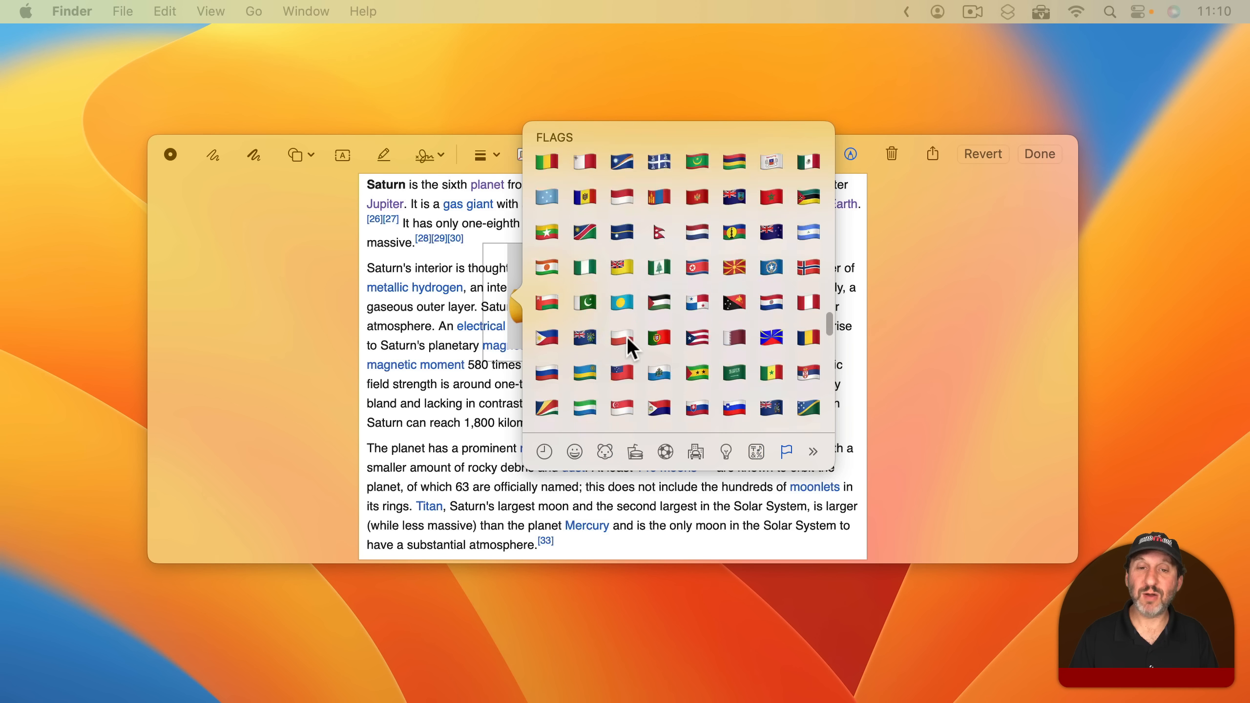
scroll(627, 337, down, 10)
scroll(628, 340, down, 15)
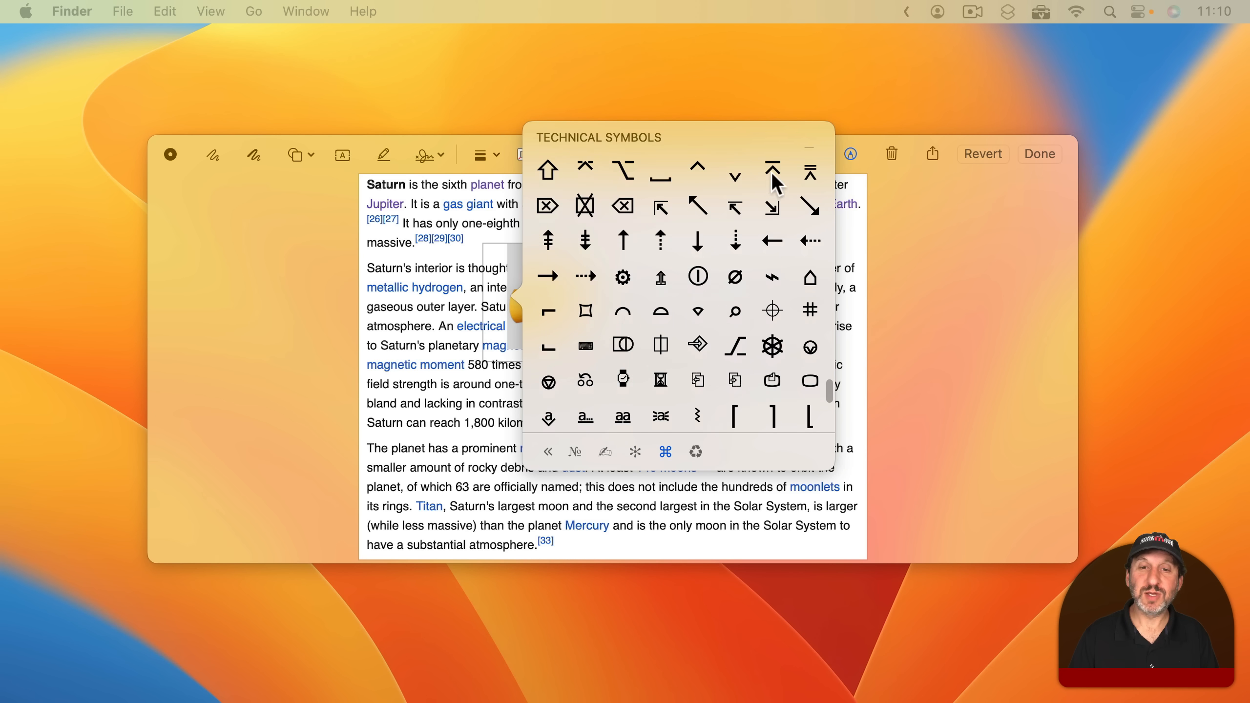
scroll(697, 352, down, 10)
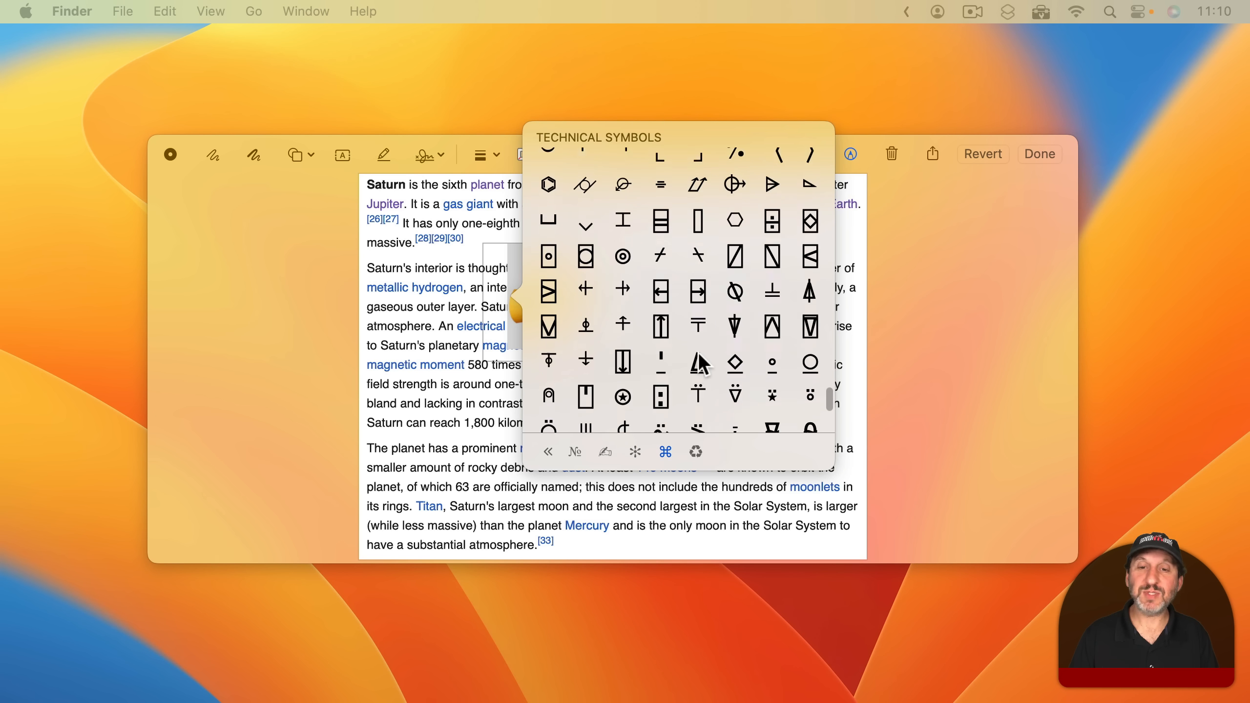
scroll(698, 352, down, 10)
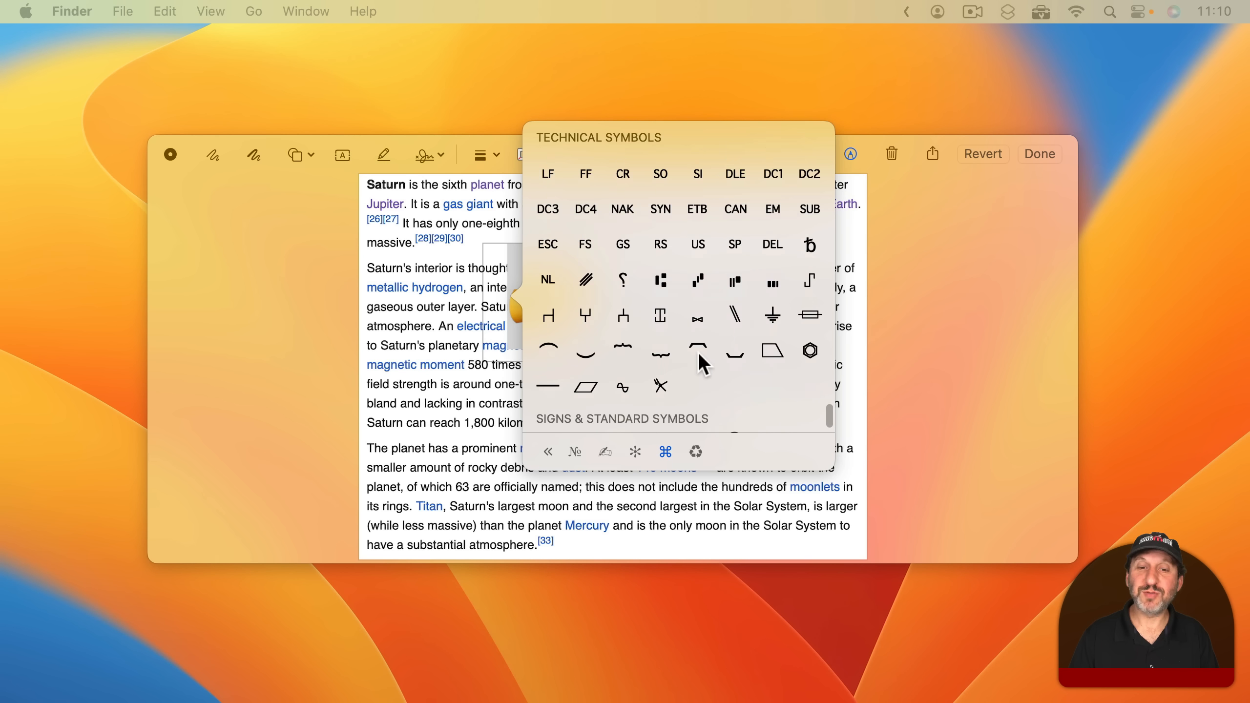
scroll(617, 230, up, 20)
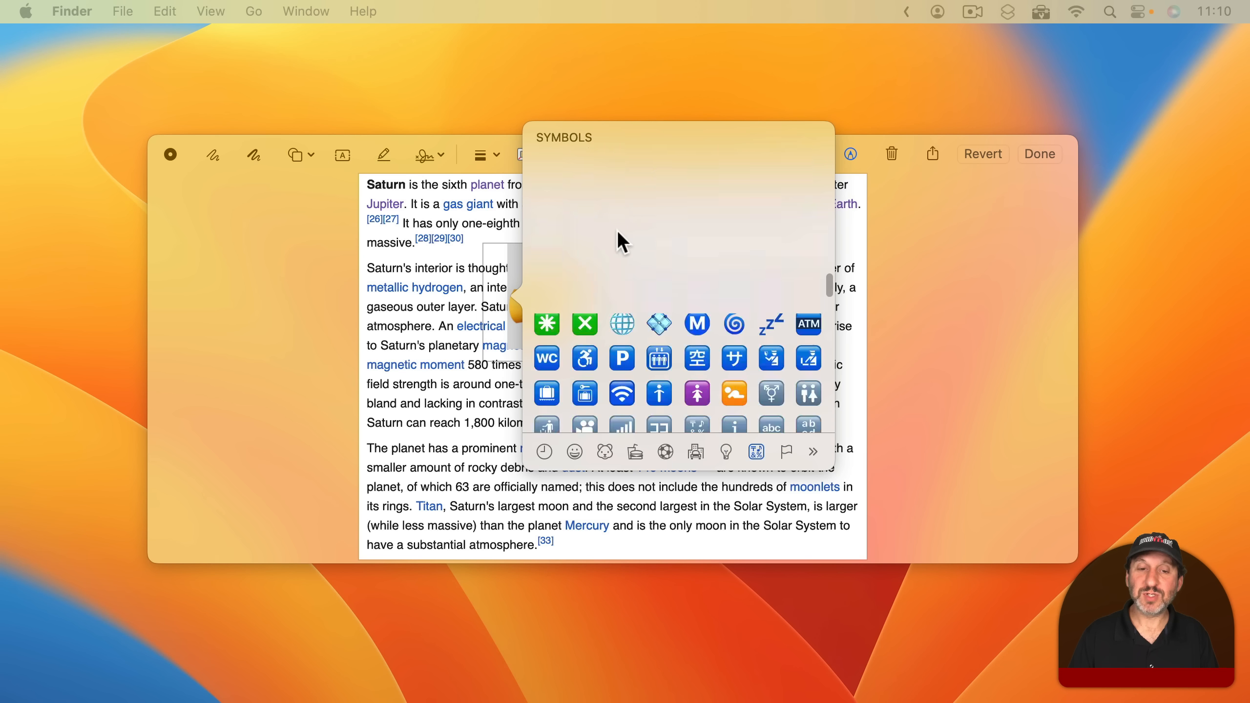
scroll(618, 230, up, 10)
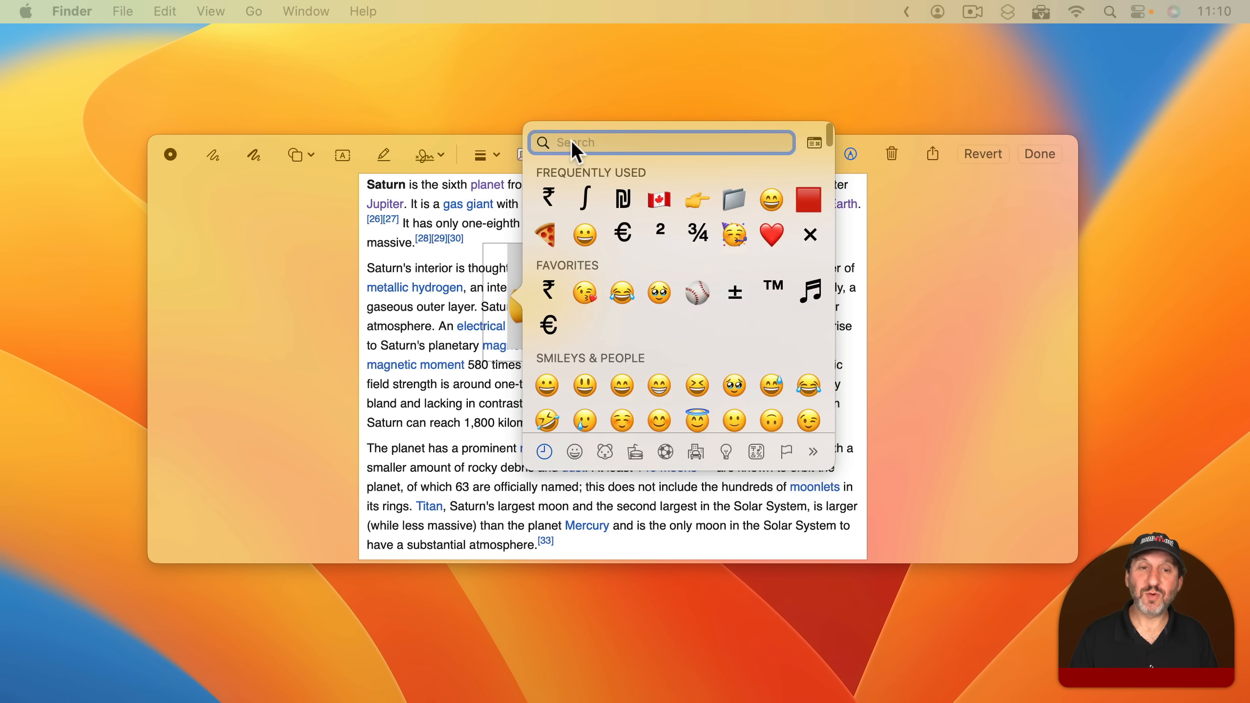
Search the emoji and symbols for "x", "check" and "edit", and close the character viewer without inserting anything.
text(x)
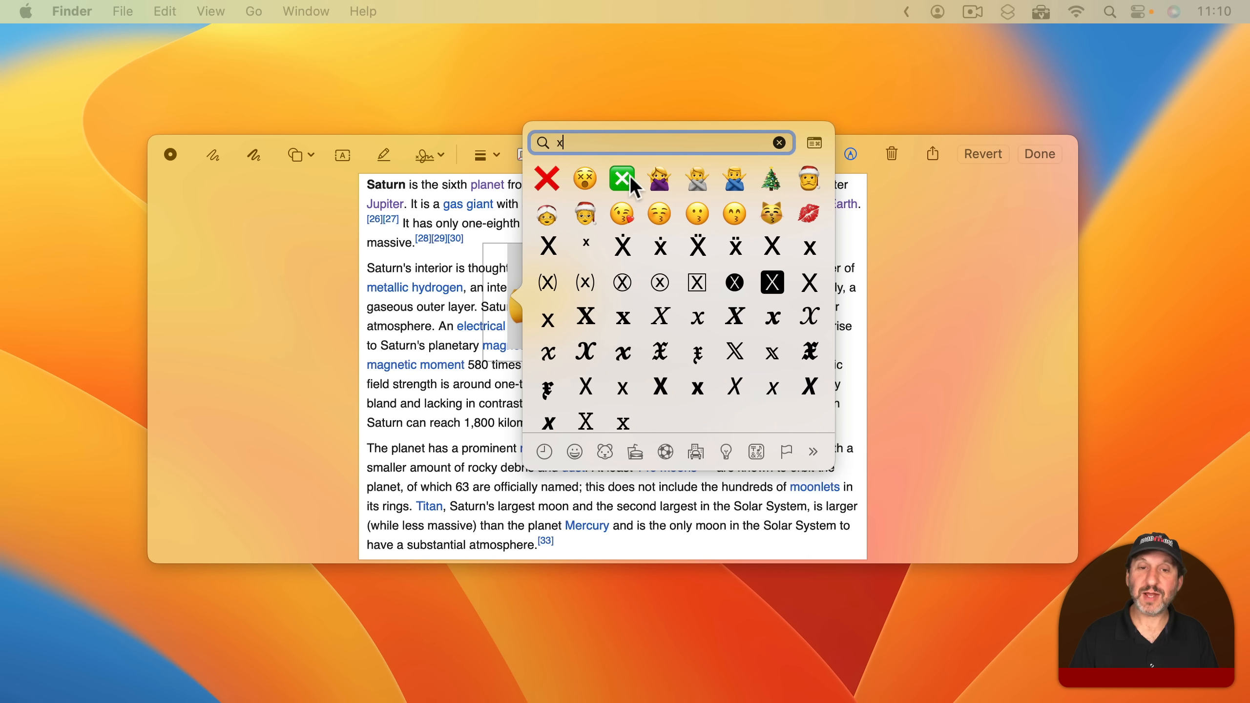
key(BackSpace)
text(check)
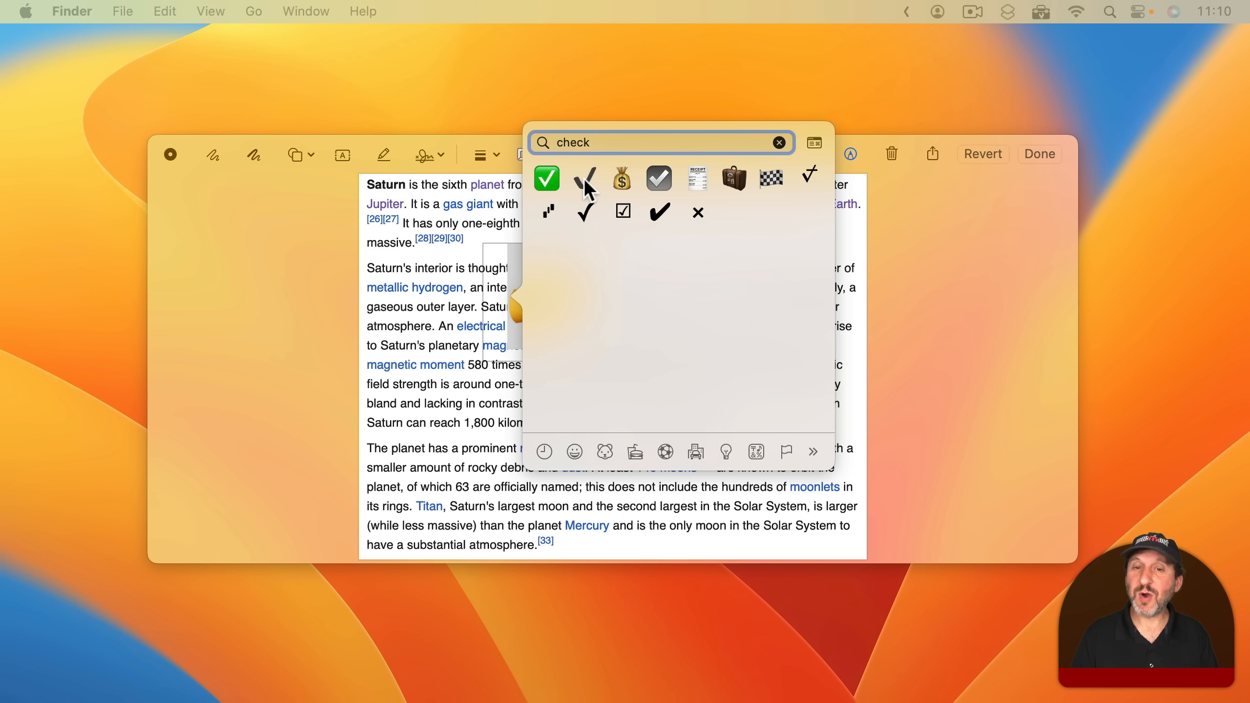
key(BackSpace)
key(BackSpace)
key(BackSpace)
key(BackSpace)
key(BackSpace)
text(edit)
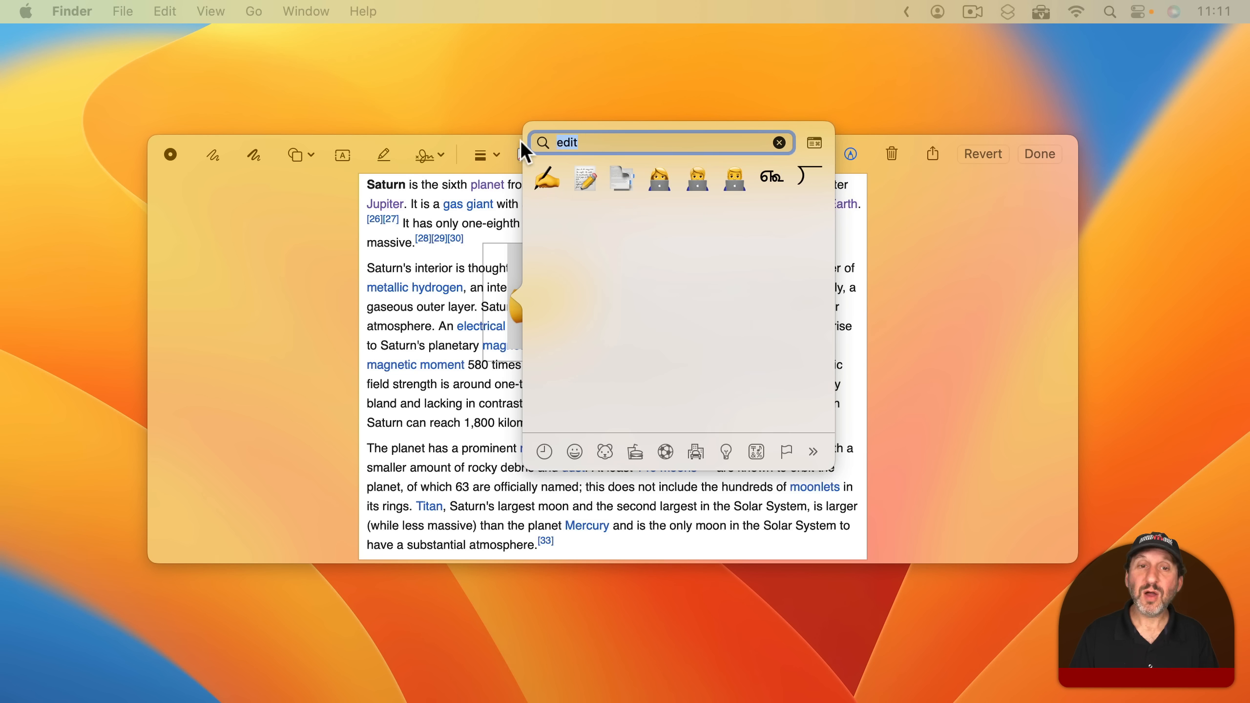
click(432, 223)
click(664, 258)
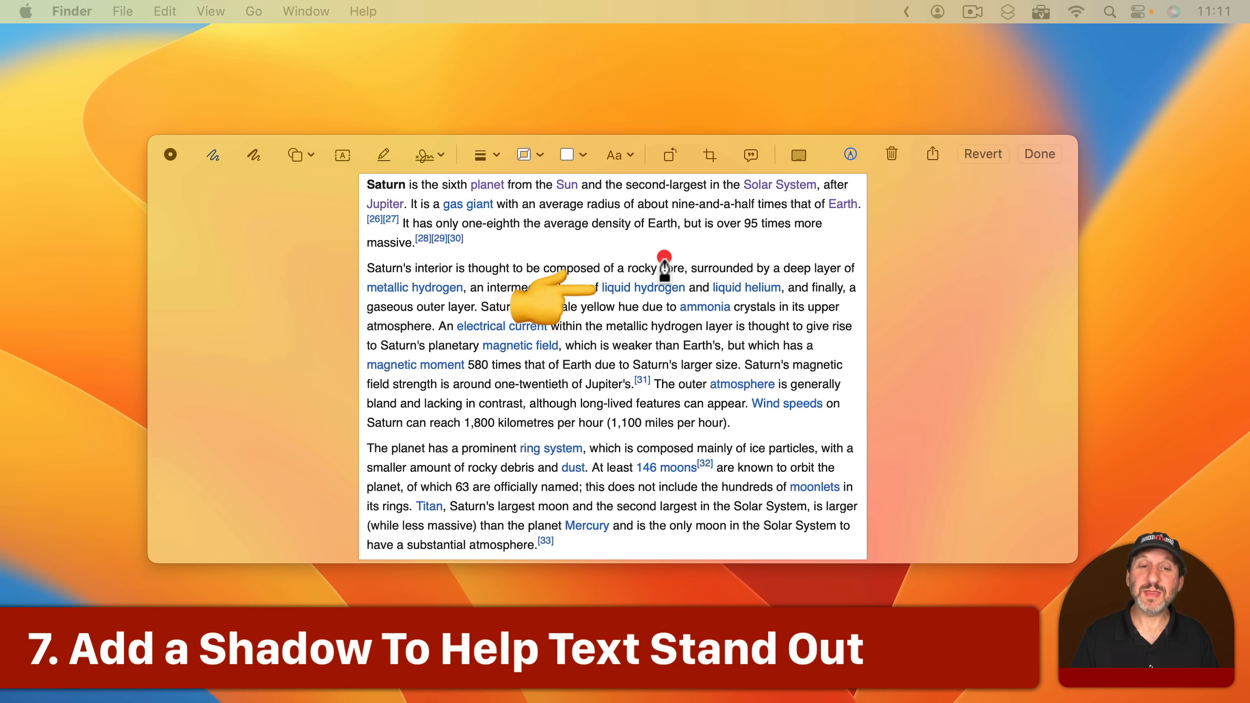
Apply the shadow style to the pointing-hand emoji's text box.
click(562, 291)
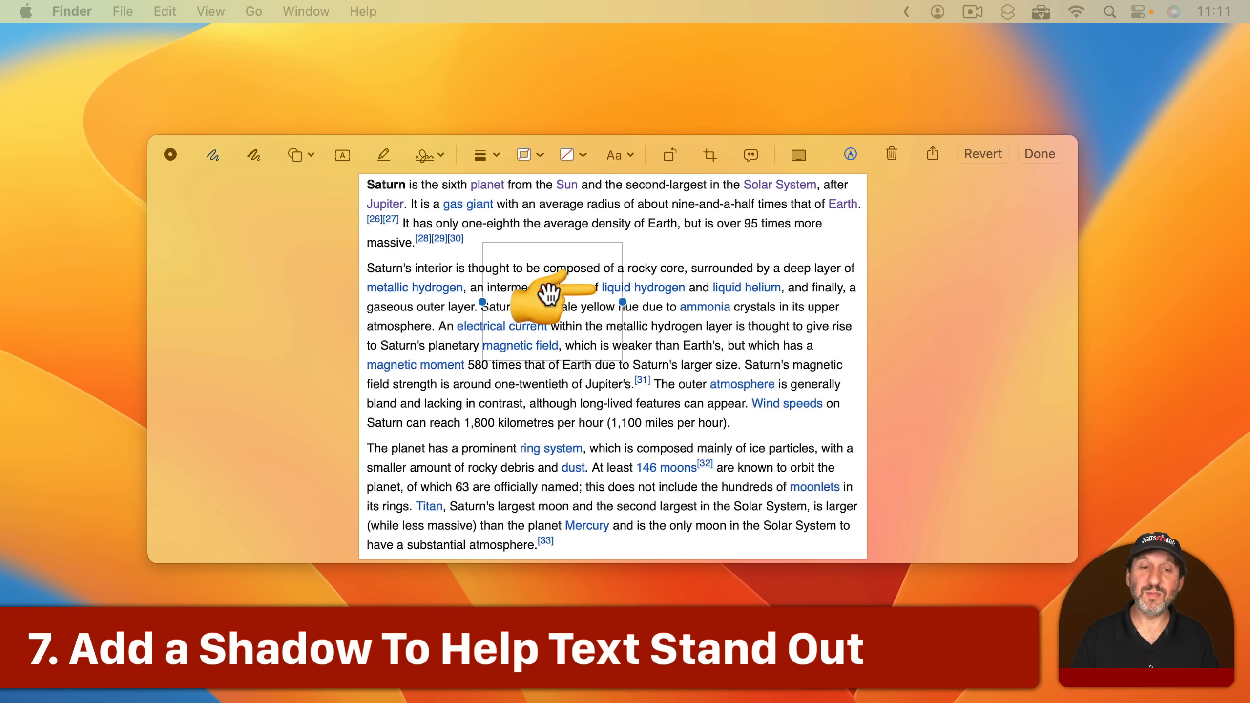
click(497, 154)
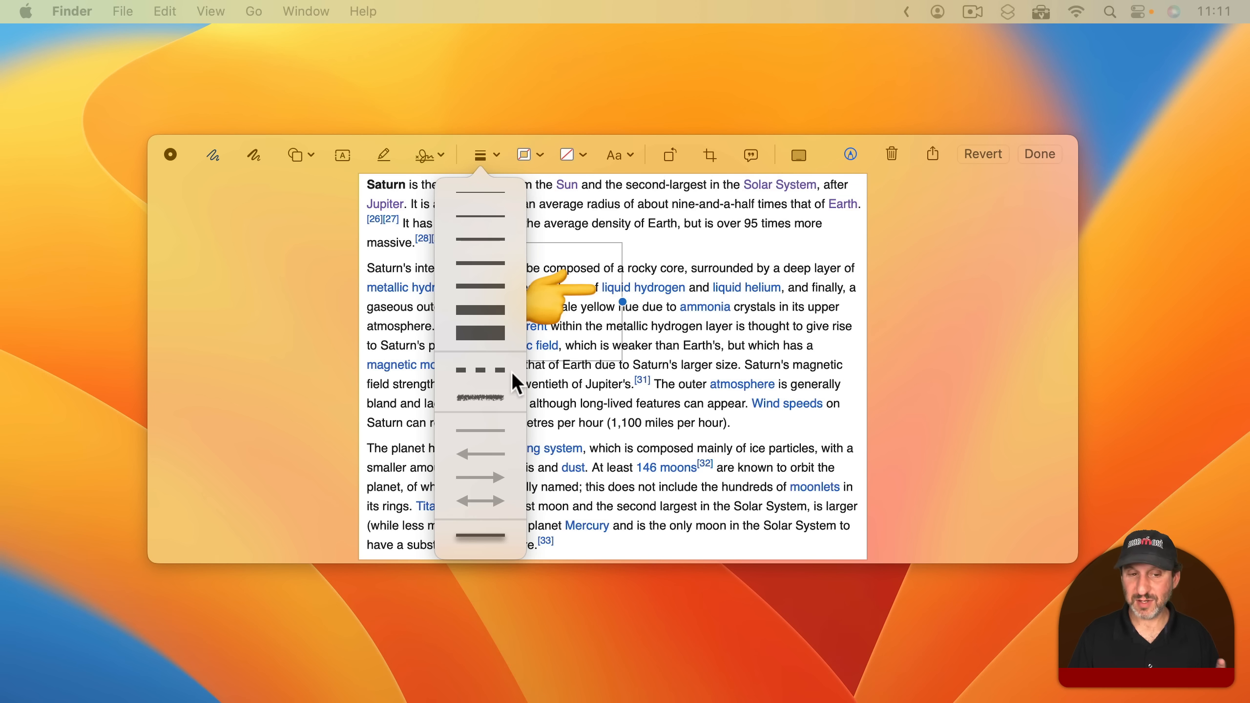
click(471, 536)
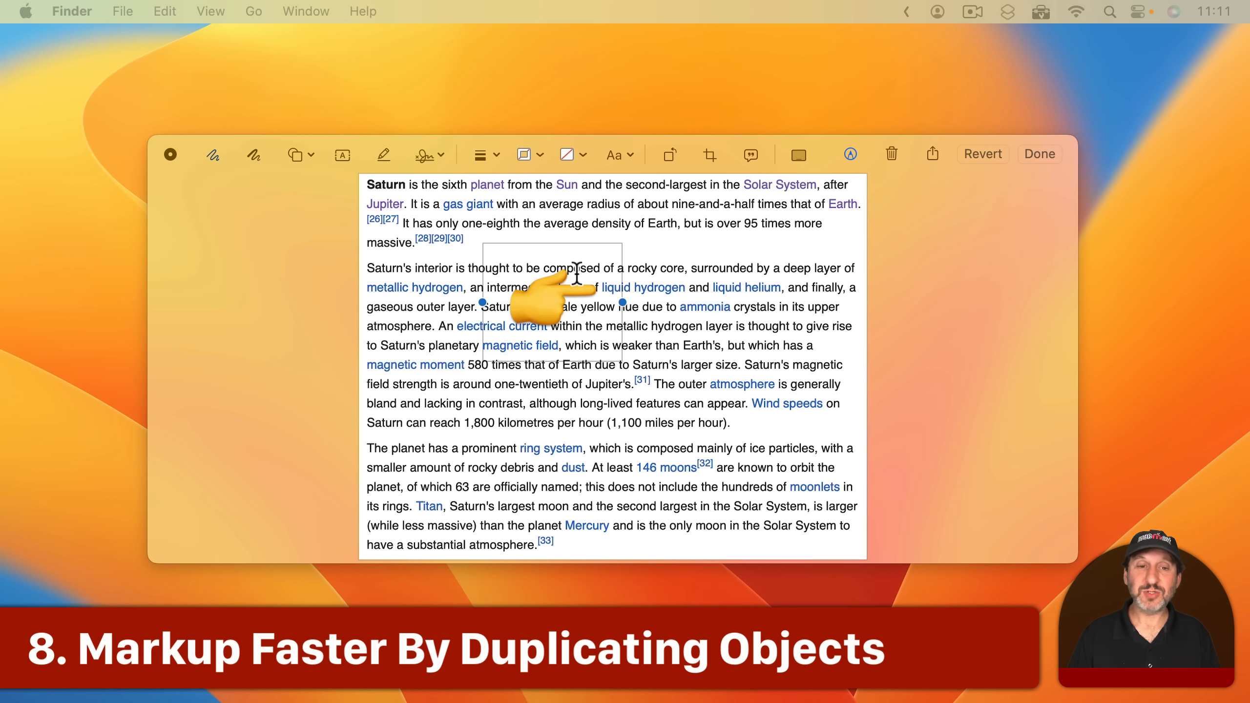
Duplicate the pointing-hand emoji onto the last lines of the second paragraph, and delete the copy.
click(665, 271)
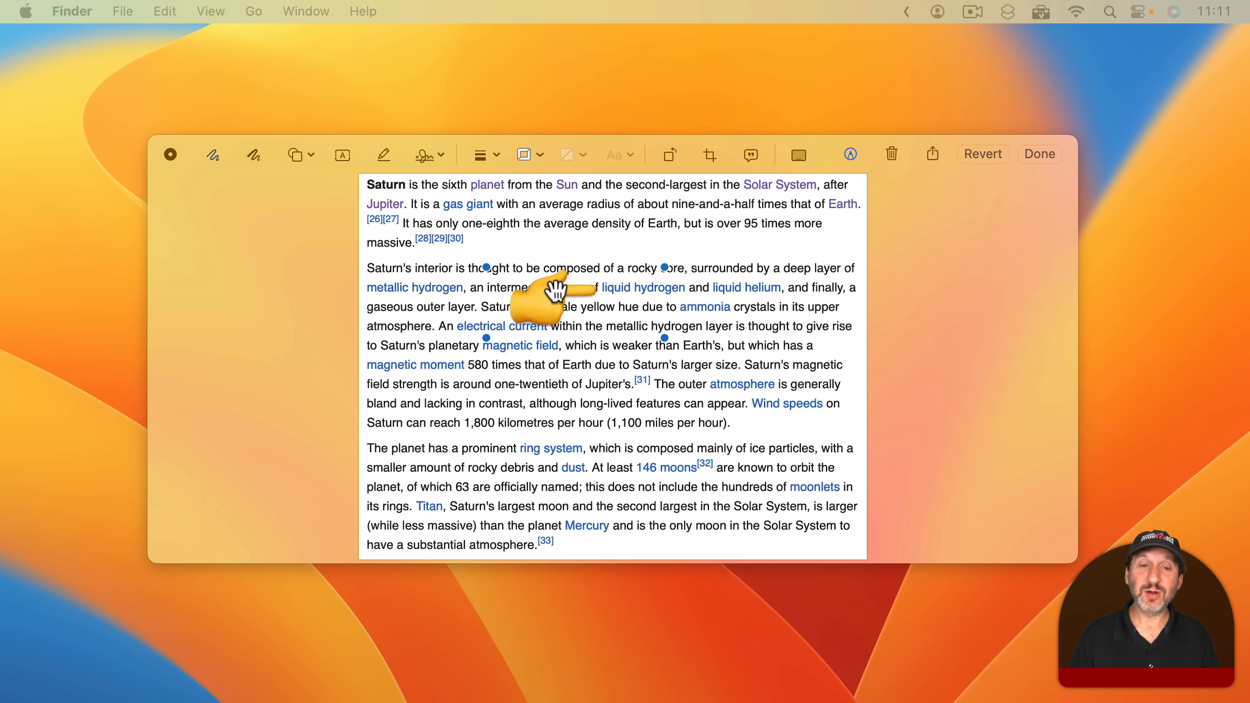
key(alt)
drag(547, 294, 609, 414)
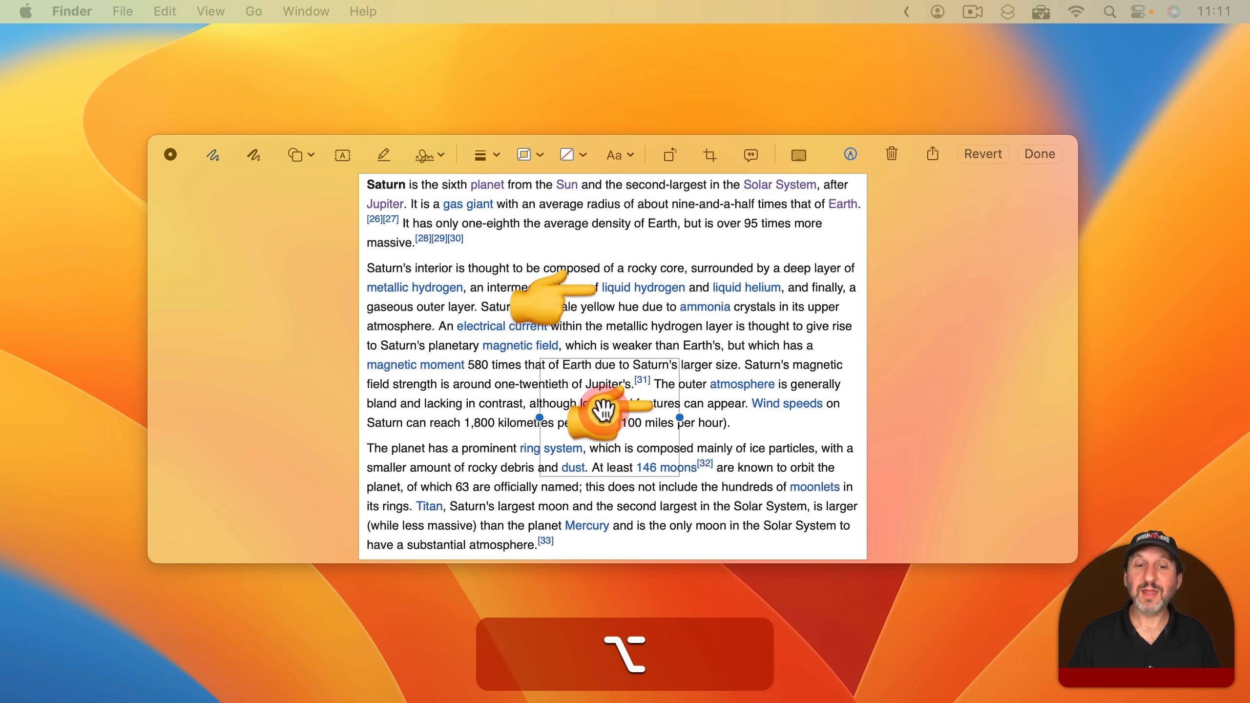
key(BackSpace)
Copy and paste the pointing-hand emoji within the image, and delete the pasted copy.
click(530, 288)
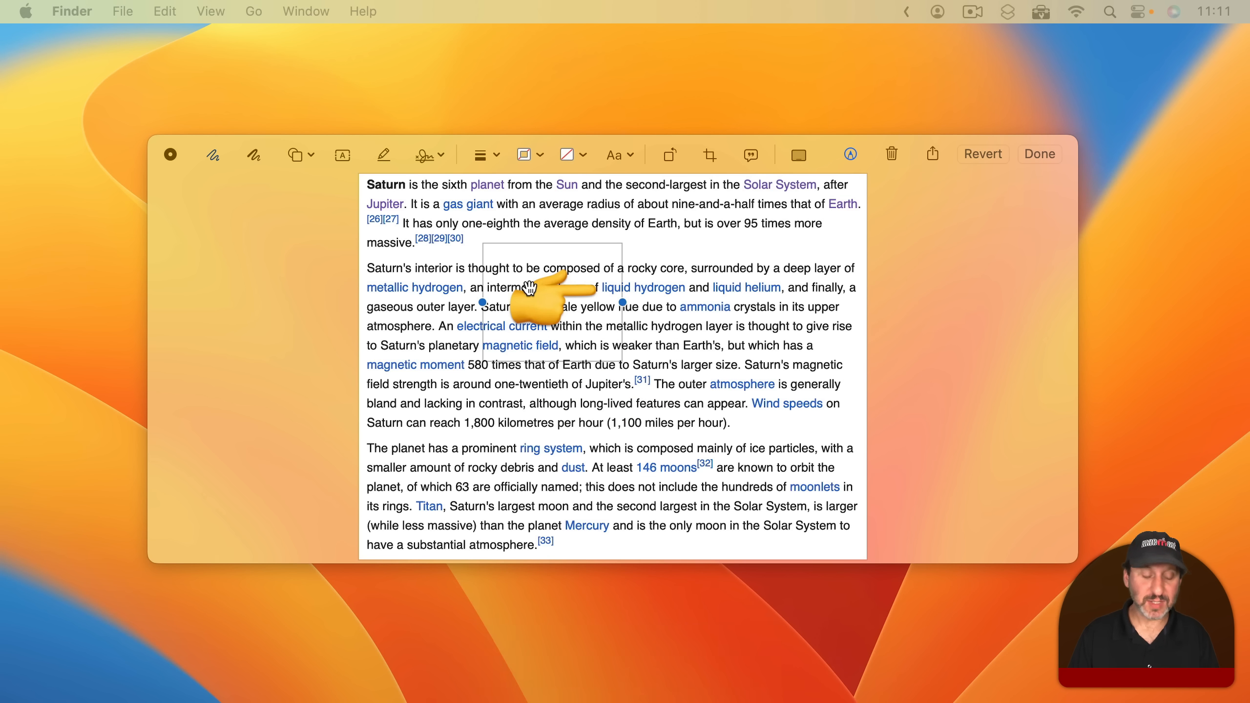
key(super+c)
key(super+v)
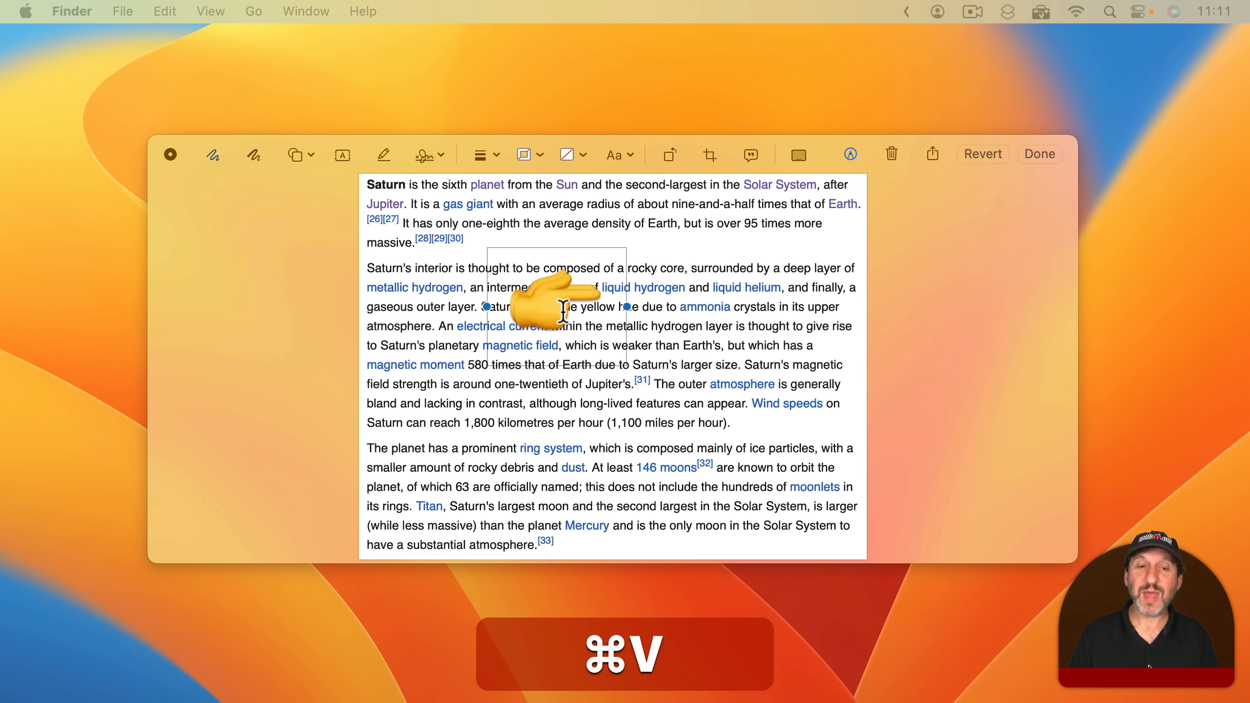
drag(584, 352, 574, 371)
key(BackSpace)
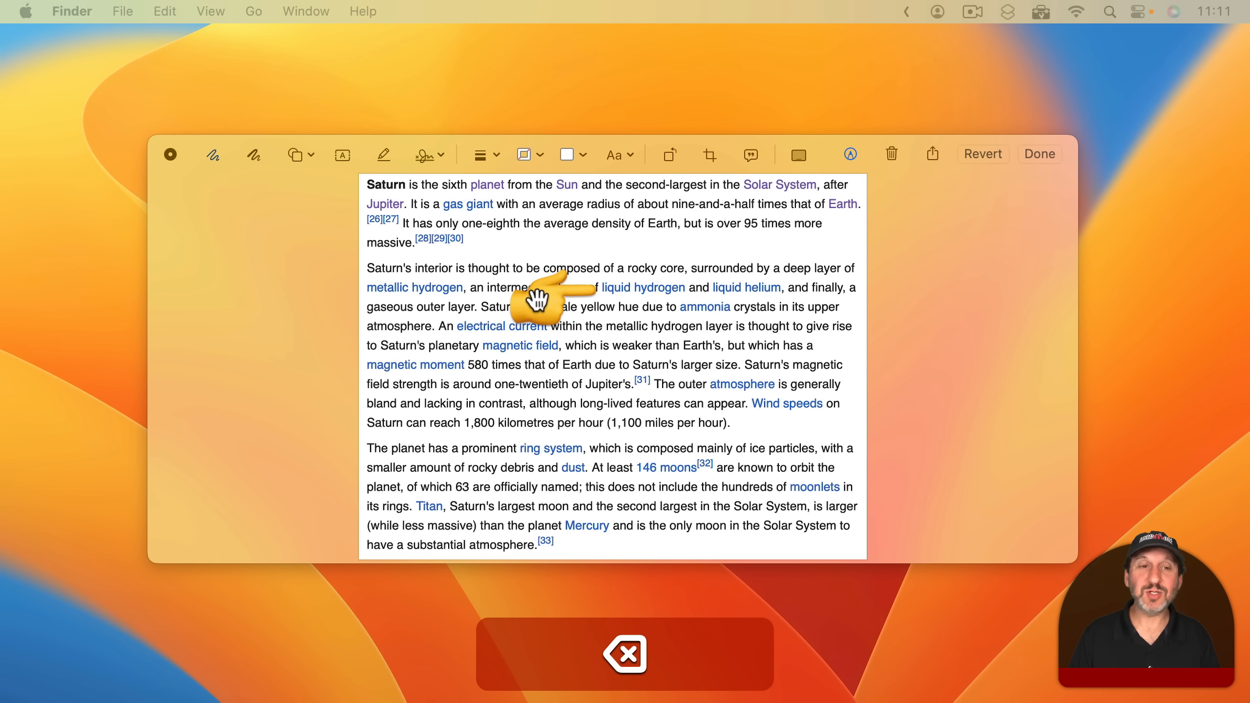
Place three parallel red arrows pointing diagonally up to the right over the second paragraph by duplicating one arrow.
click(311, 156)
click(307, 197)
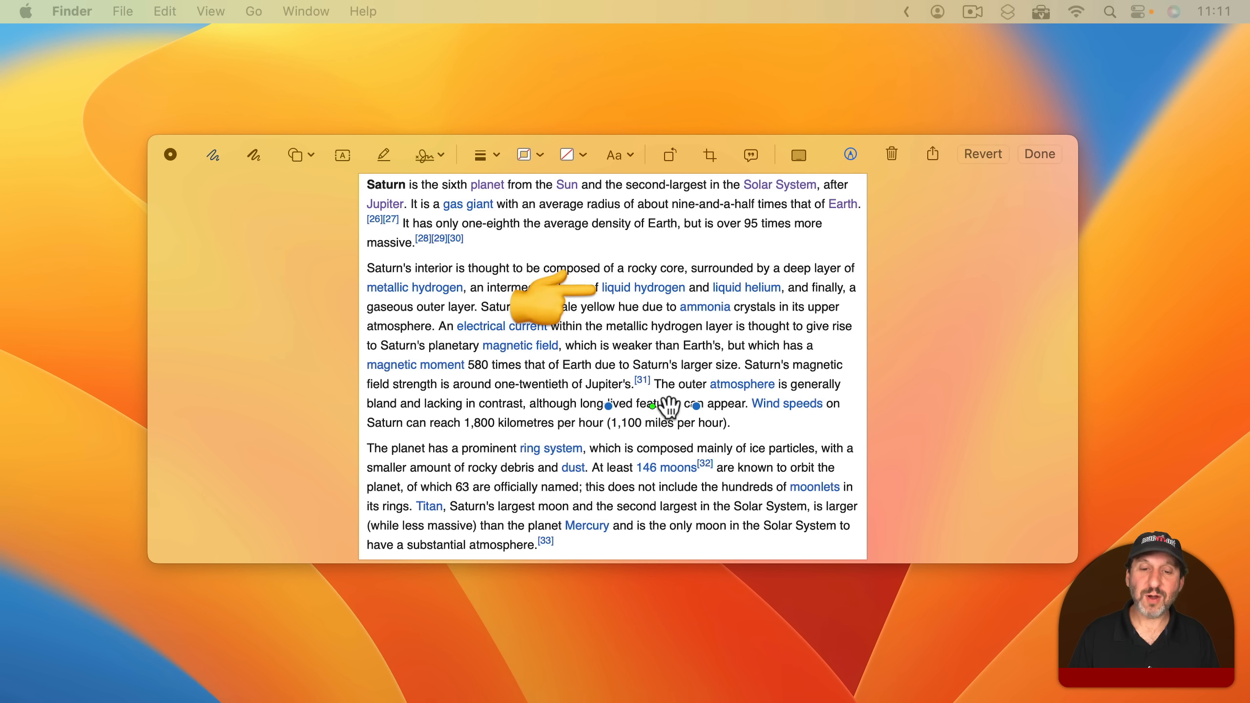
click(539, 154)
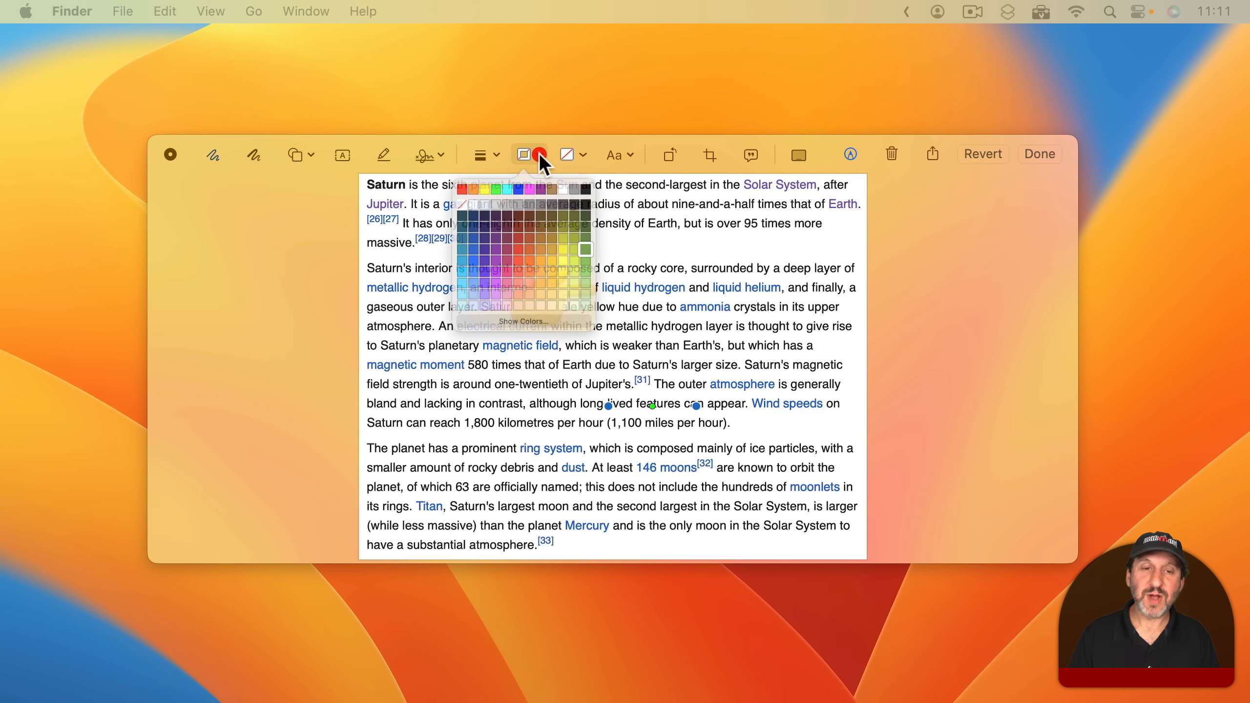
click(530, 263)
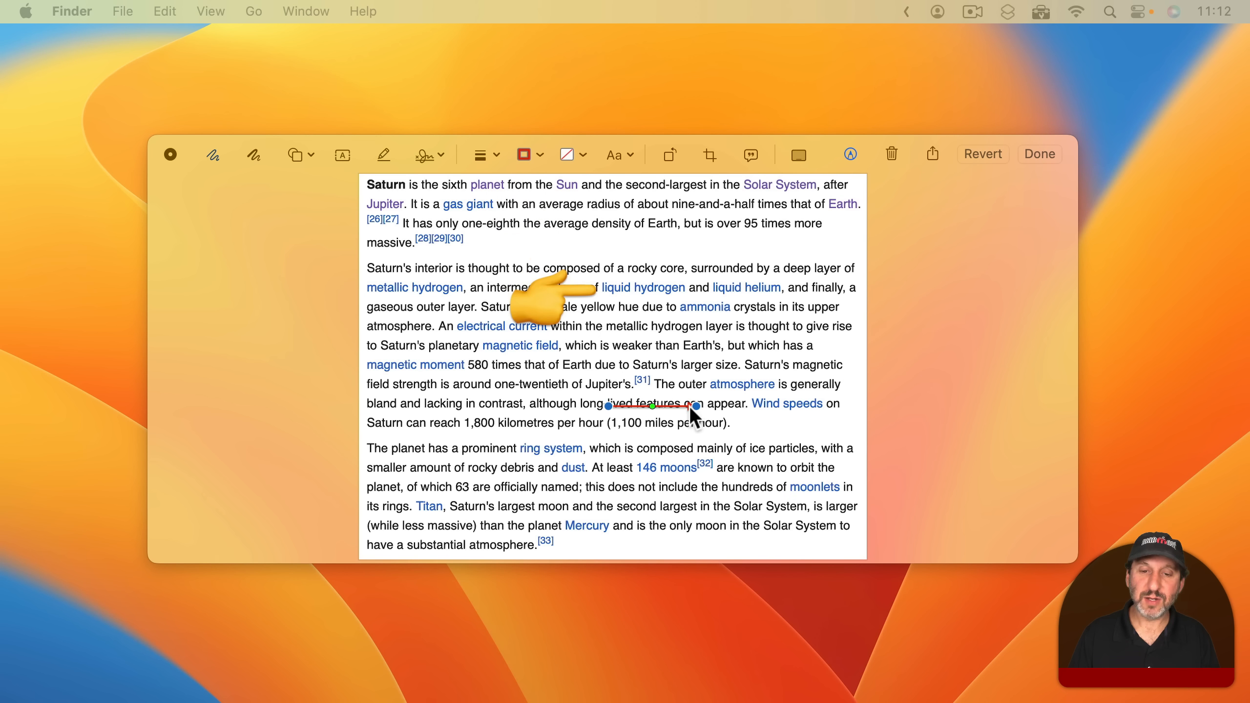
drag(696, 405, 464, 293)
key(alt)
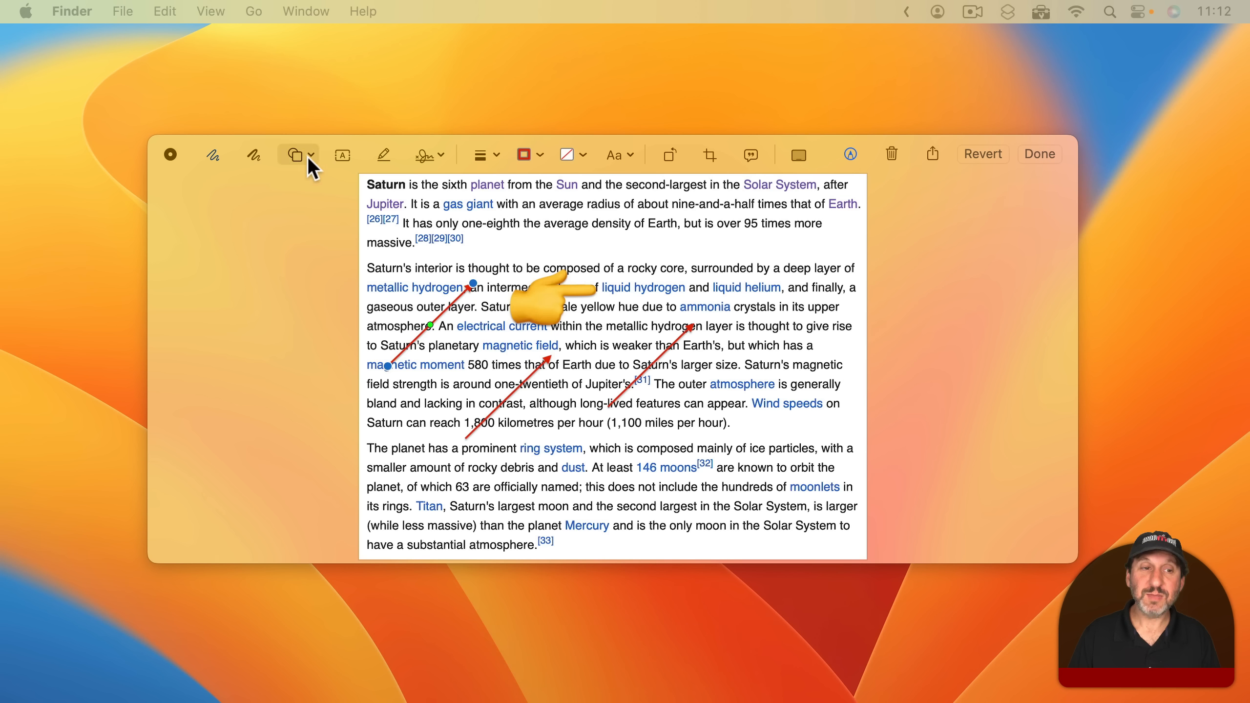
Draw two freehand strokes across the first lines of the second paragraph with the Draw tool.
click(253, 155)
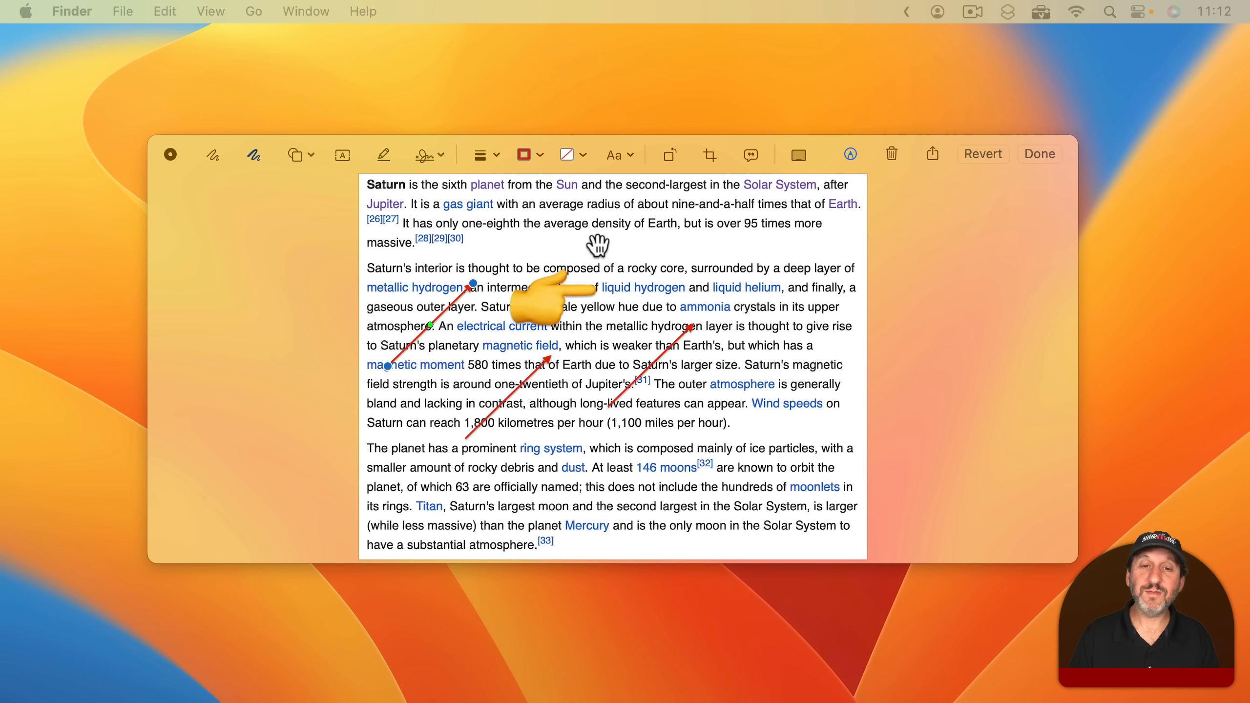
mouse_move(626, 267)
mouse_down()
mouse_move(682, 258)
mouse_move(812, 321)
mouse_move(816, 302)
mouse_up()
drag(731, 271, 565, 259)
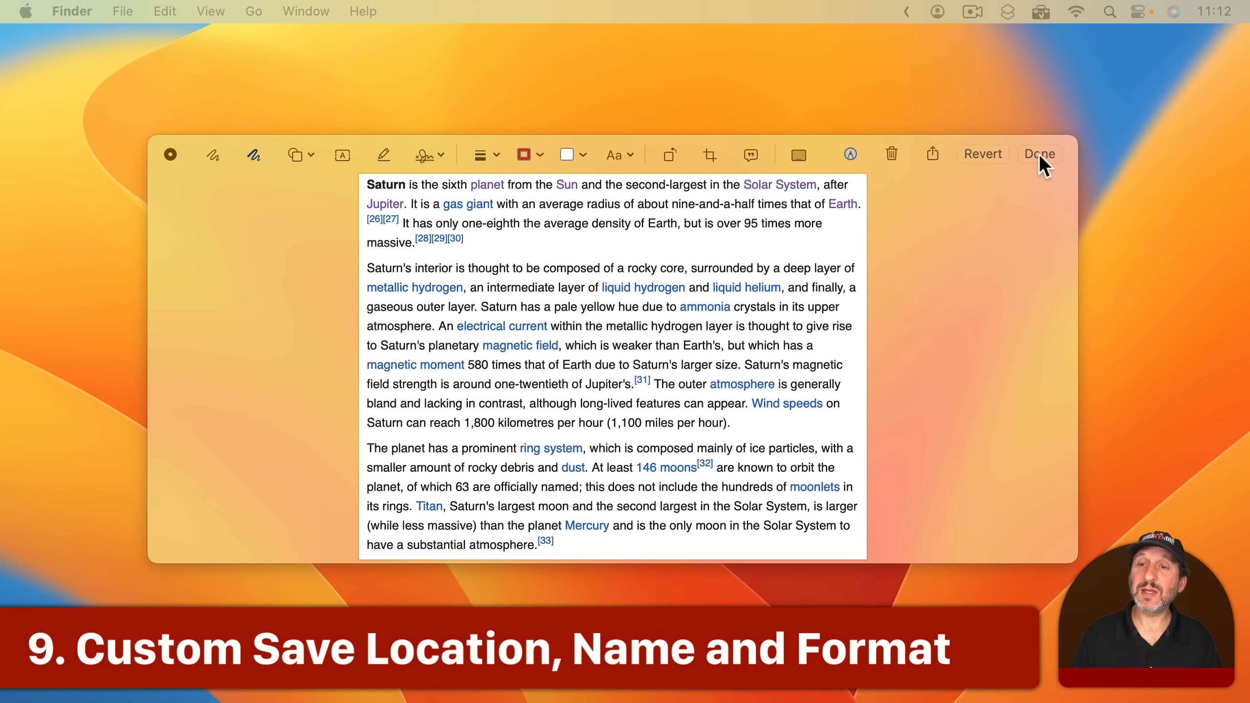
Finish the markup and move the screenshot PNG saved on the desktop to the Trash.
click(1039, 154)
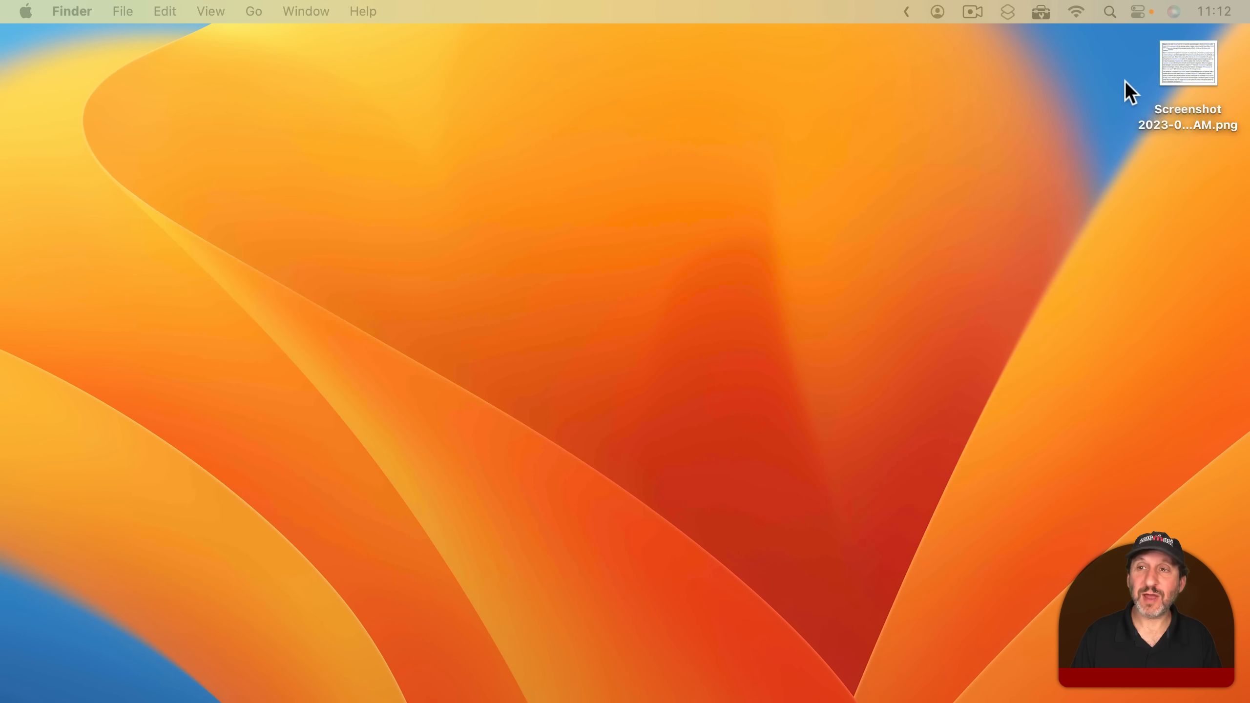
click(1169, 72)
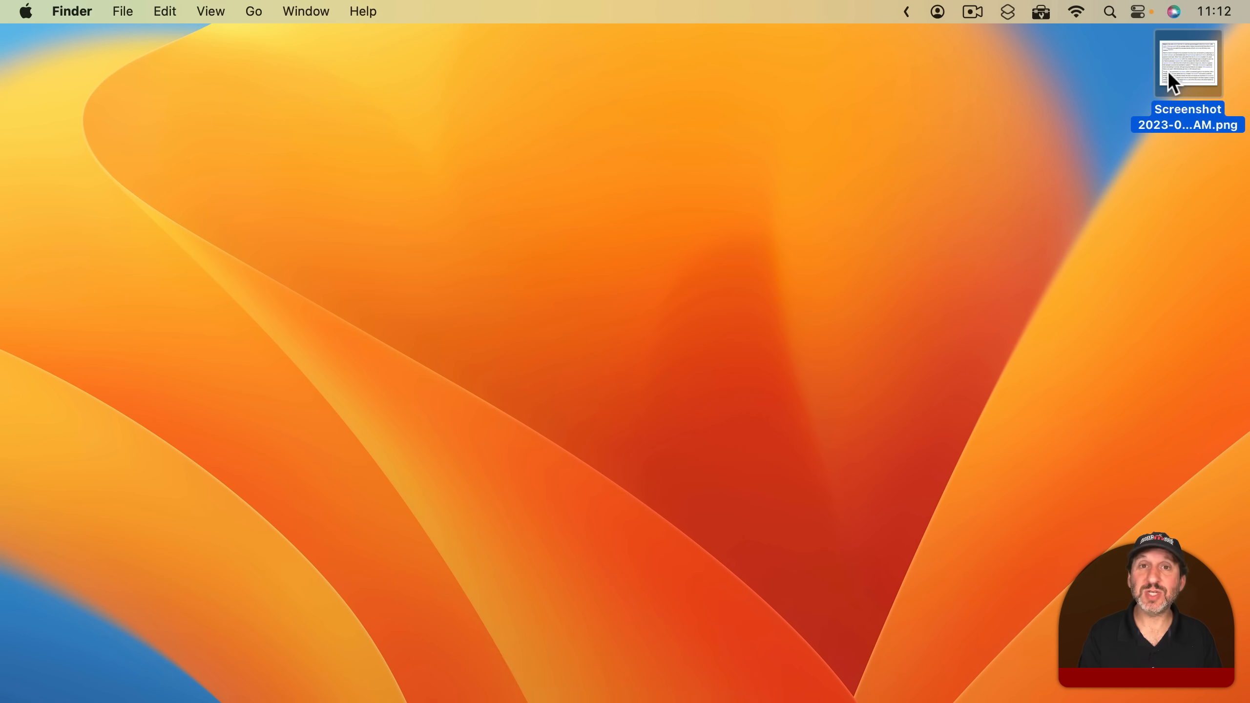
key(super)
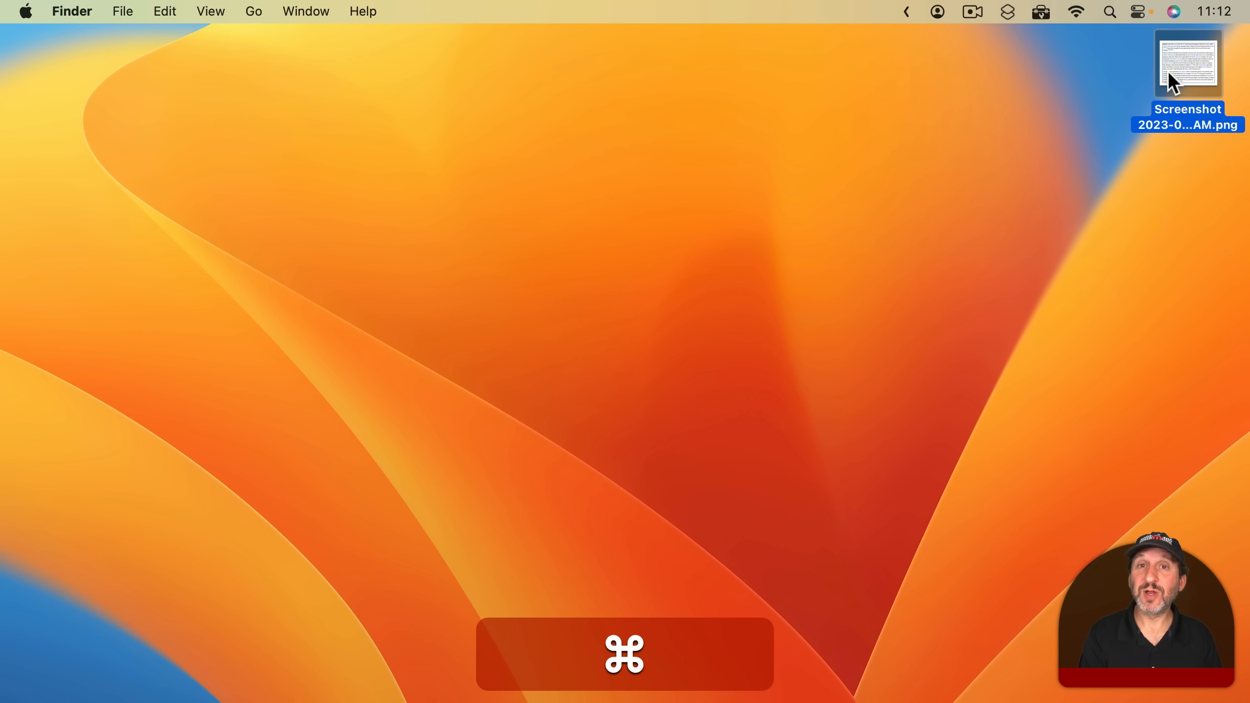
key(super+BackSpace)
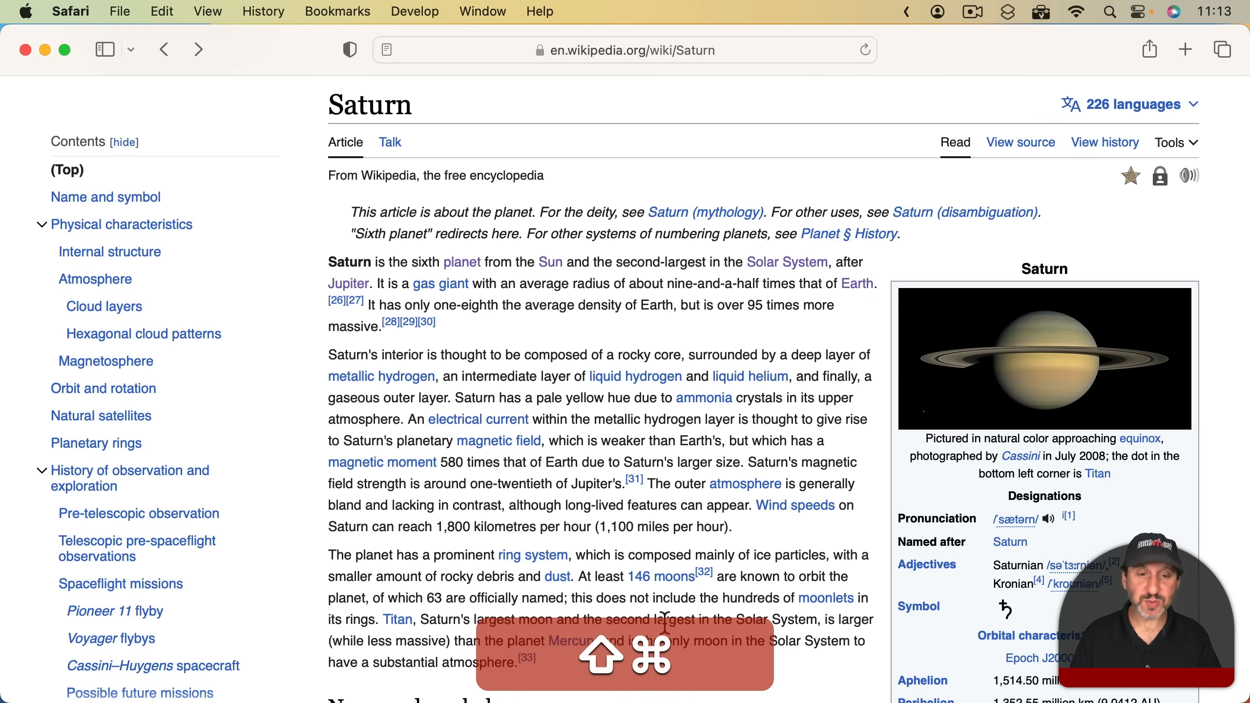
Capture the remembered selection of the Saturn article with Preview as the save destination, and move the new Preview window away from the screen corner.
key(shift+super+5)
click(731, 620)
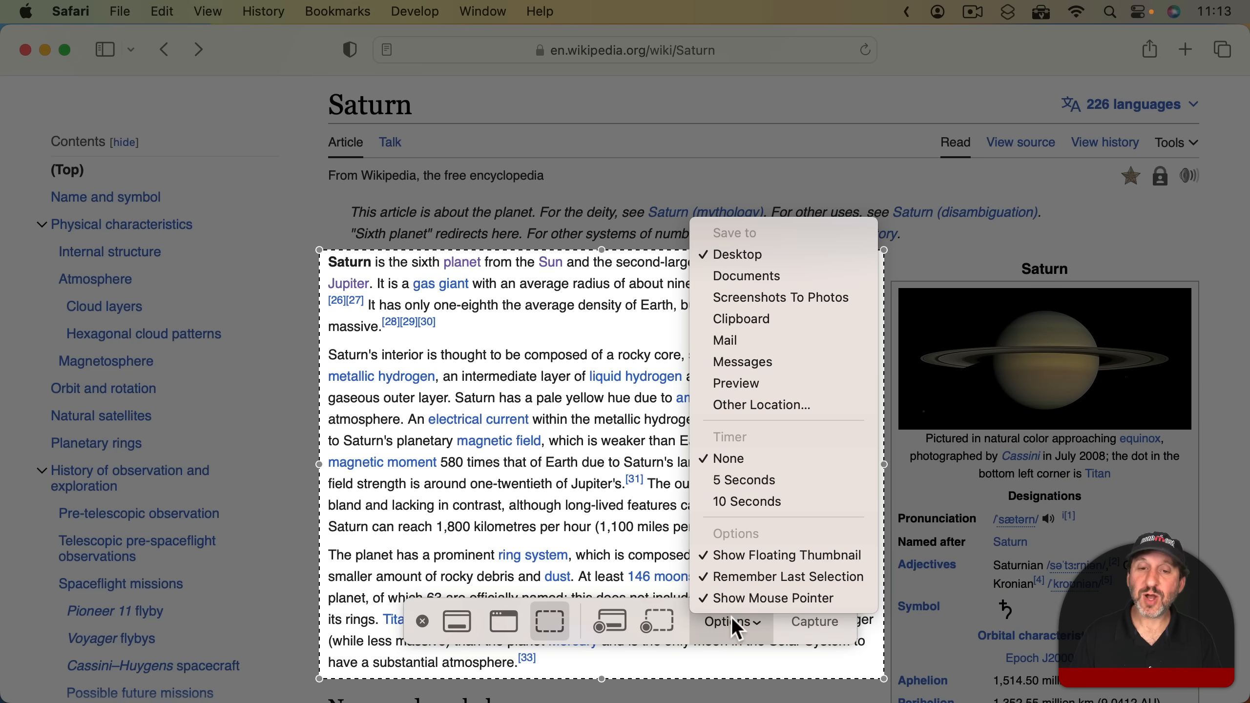
click(739, 385)
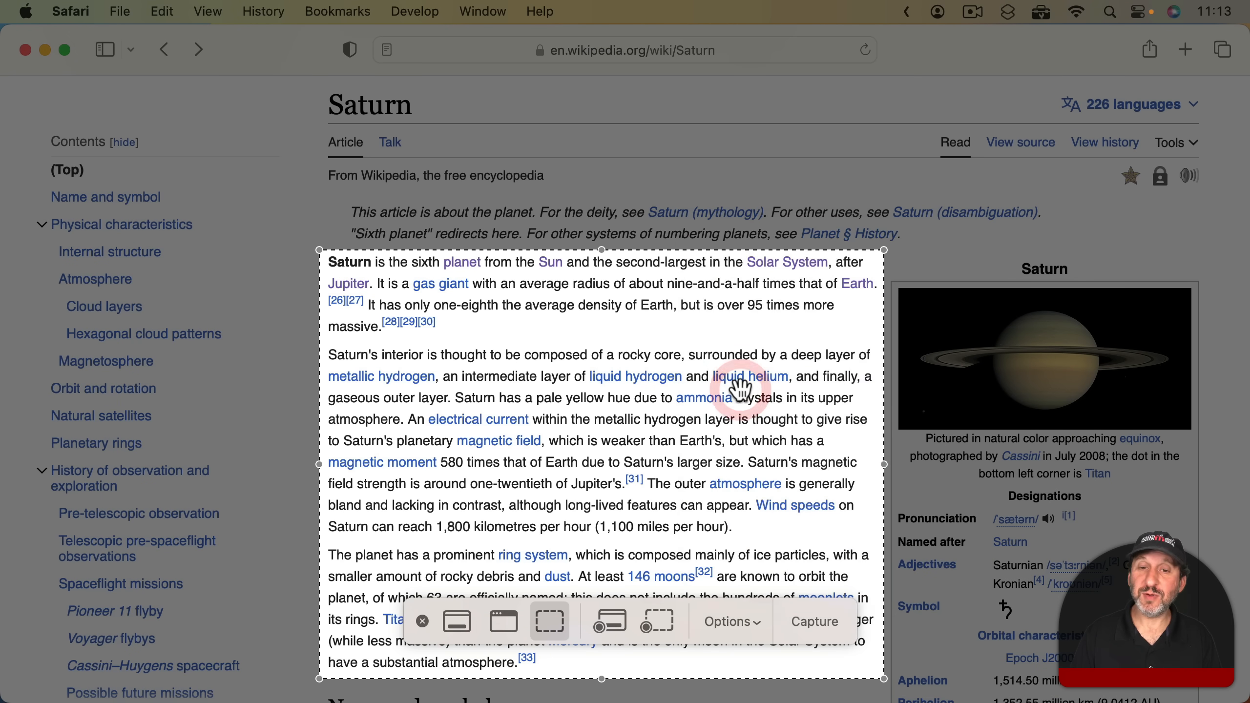
click(812, 621)
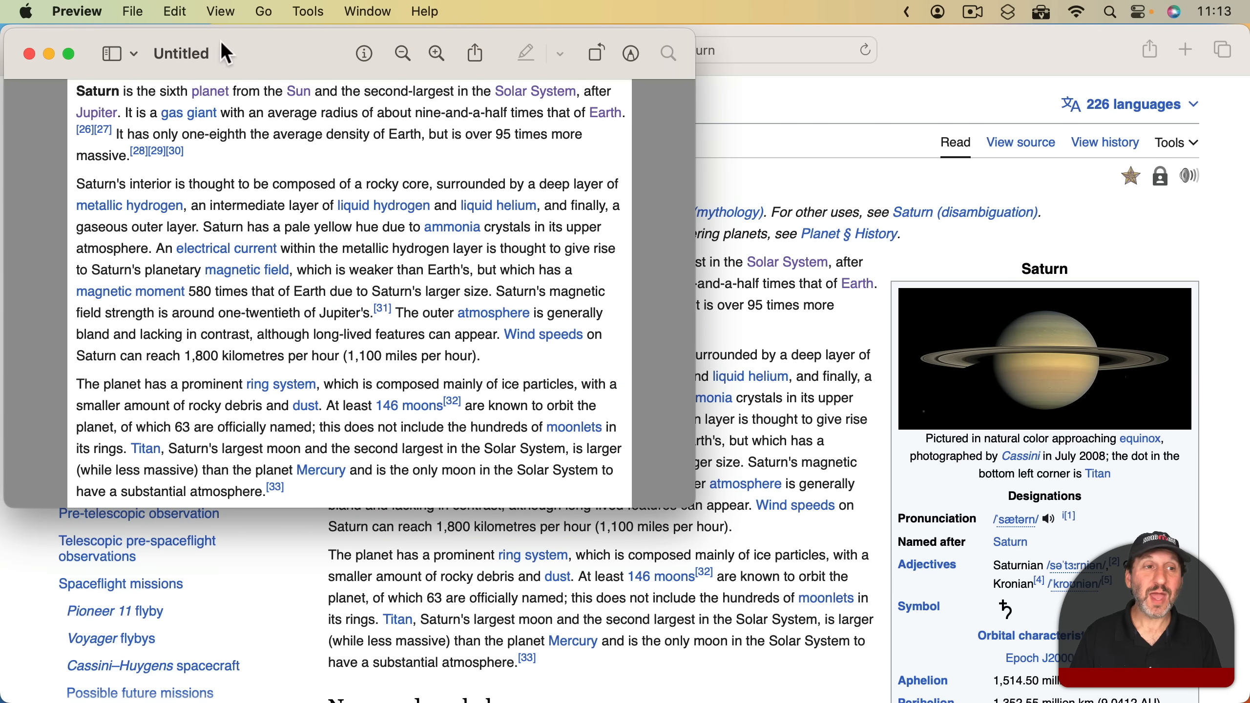
drag(266, 54, 473, 123)
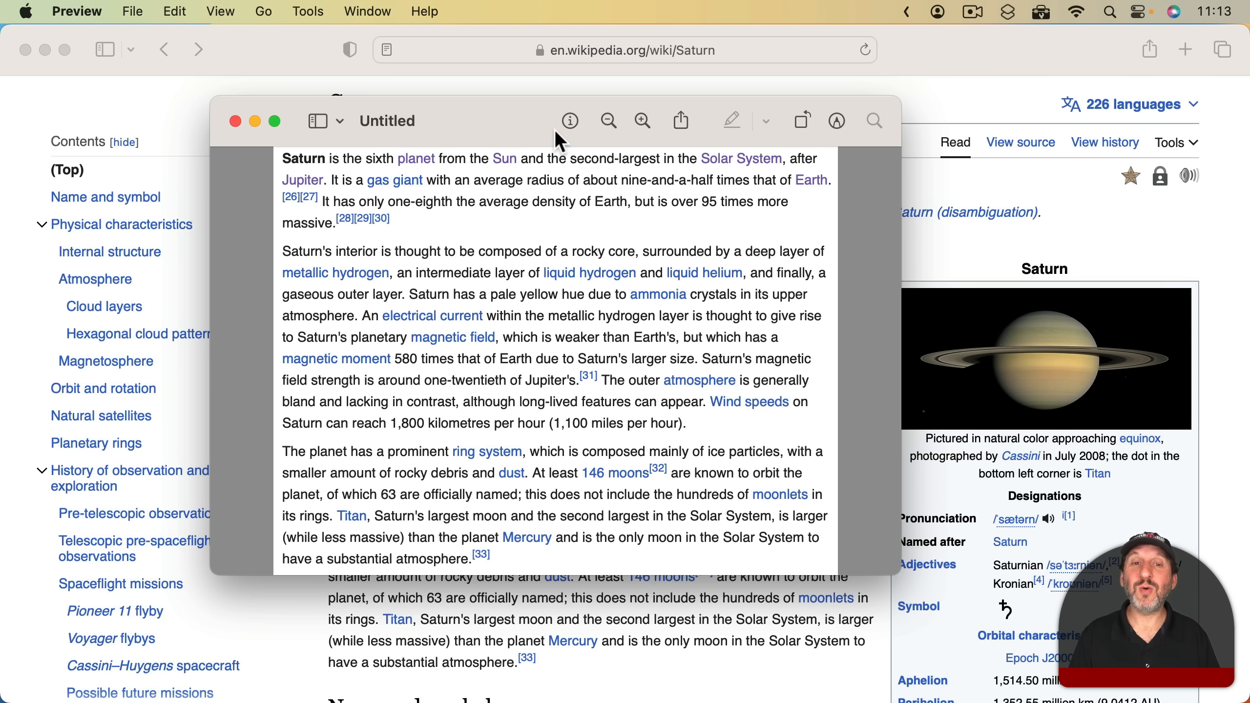
Add a black oval and a black arrow to the Preview capture with Markup, moving the oval over the start of the second paragraph.
click(838, 122)
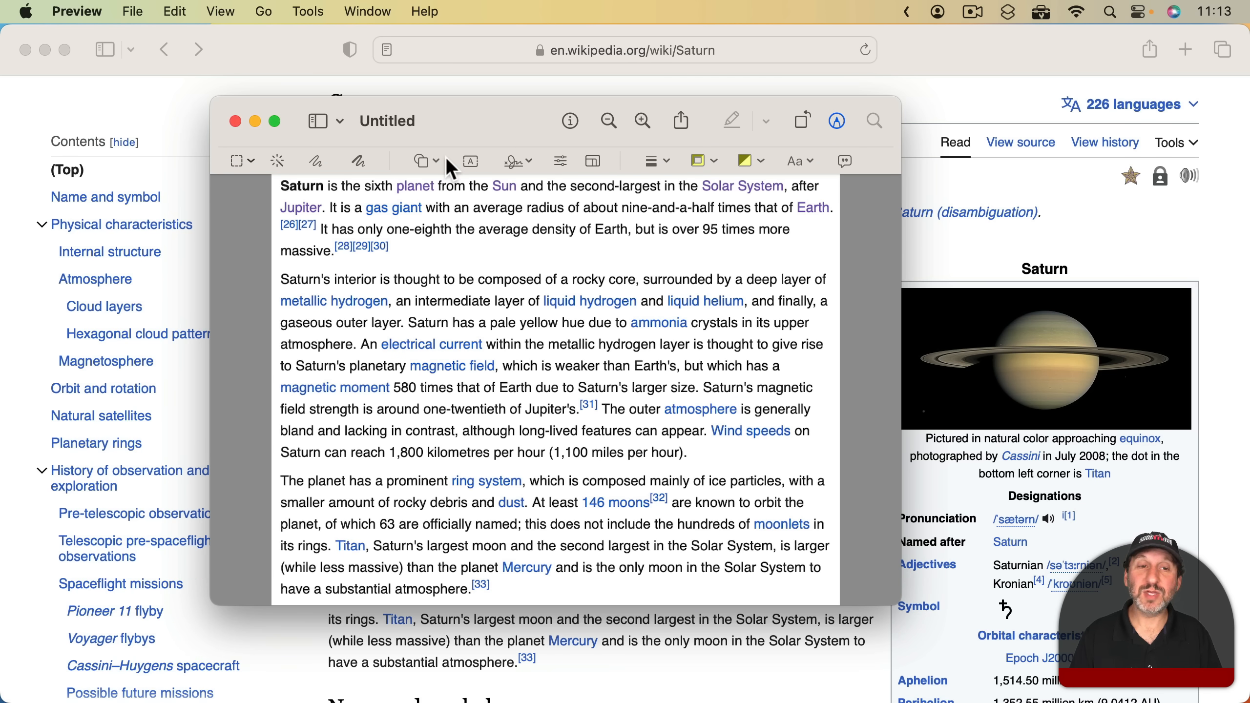
click(425, 160)
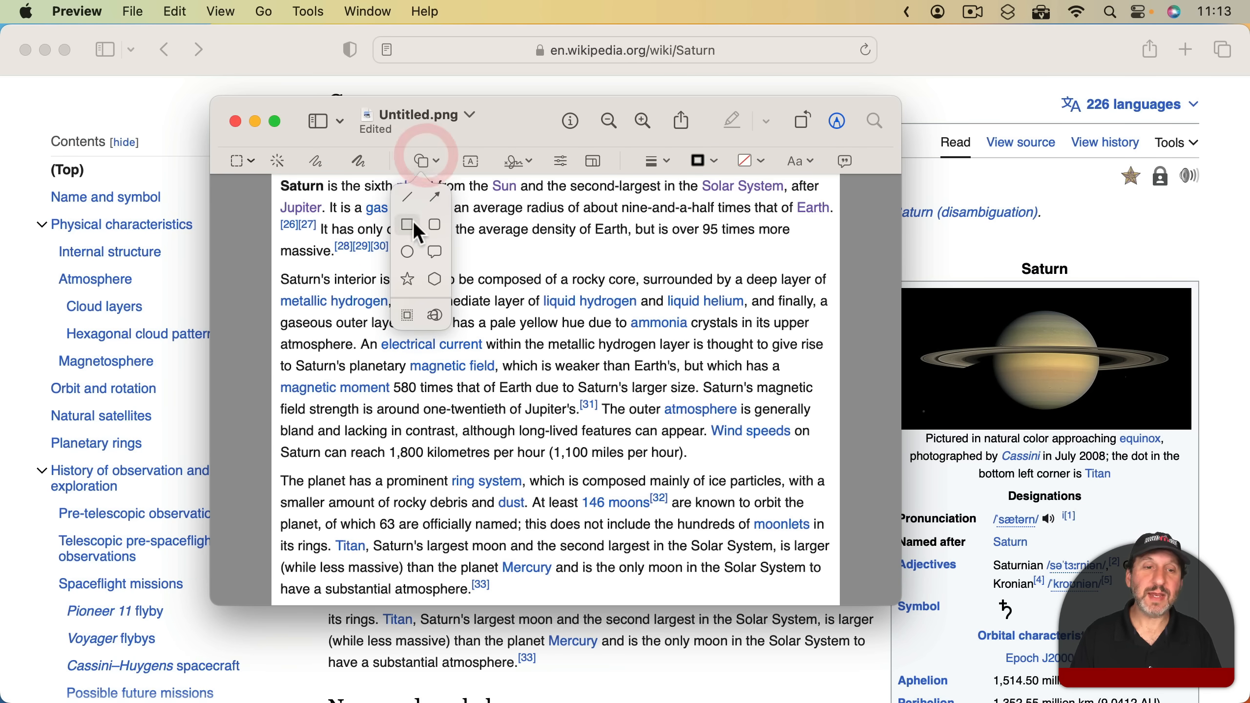
click(404, 251)
click(424, 161)
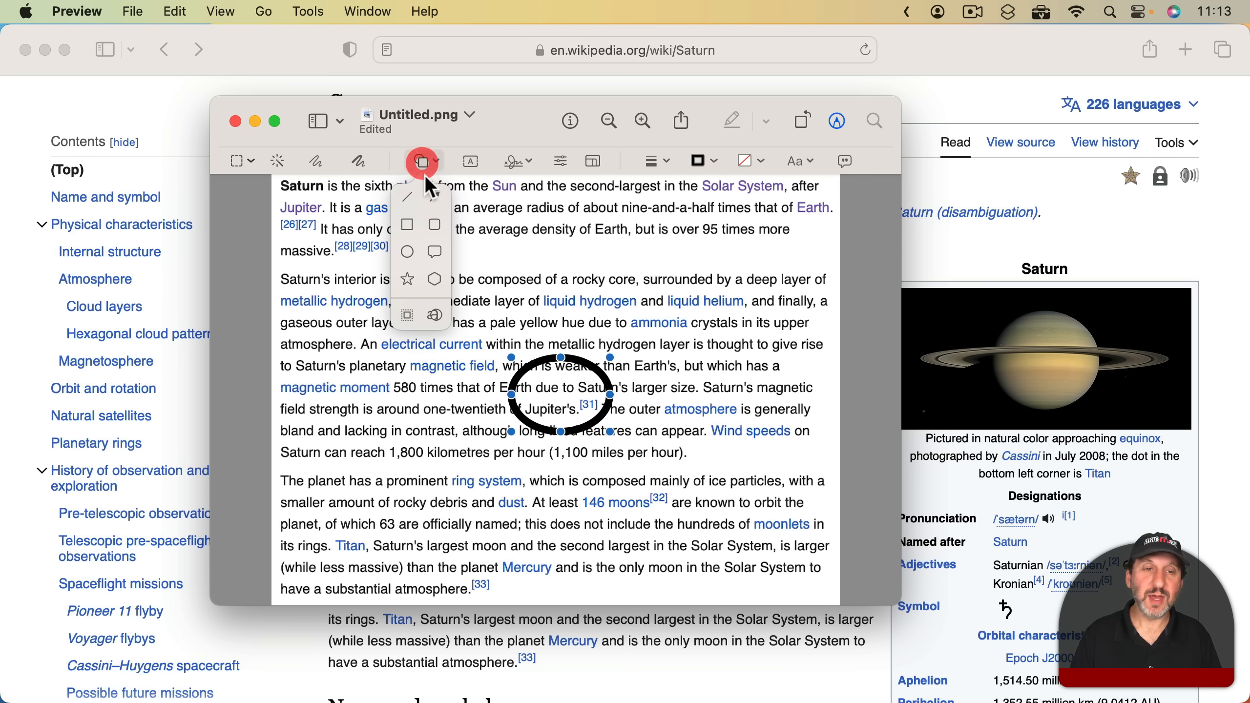
click(435, 199)
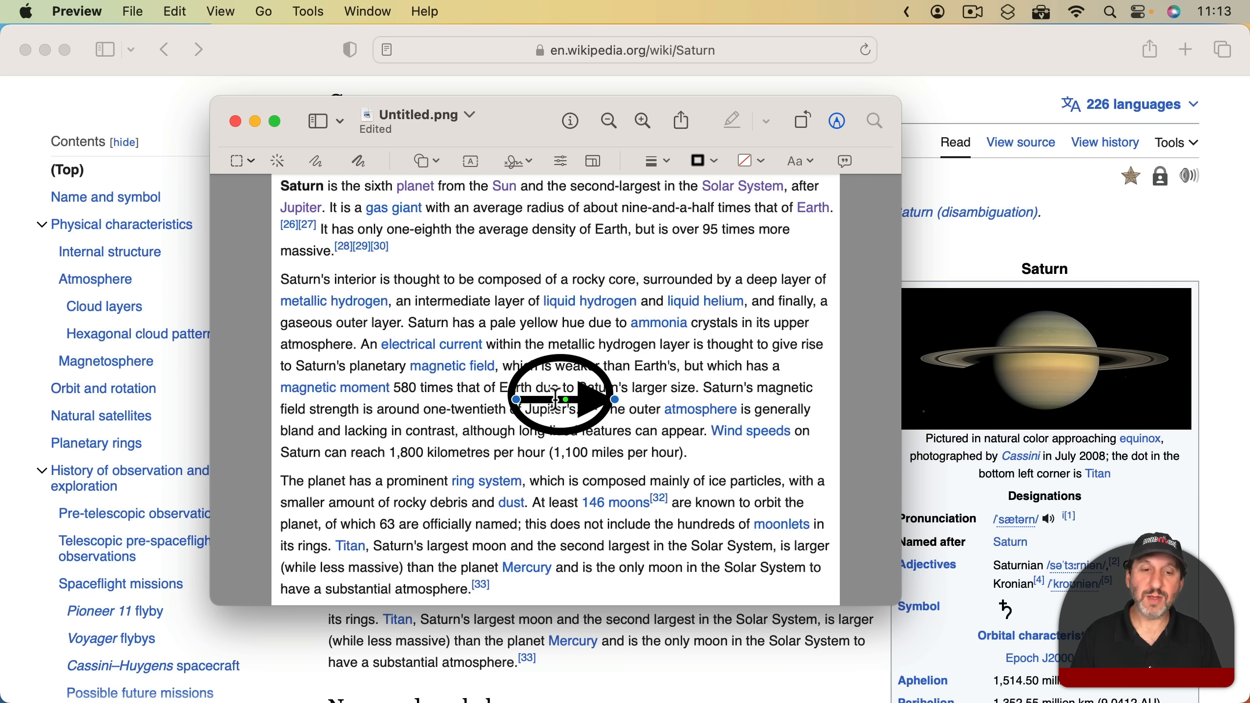
drag(558, 356, 419, 250)
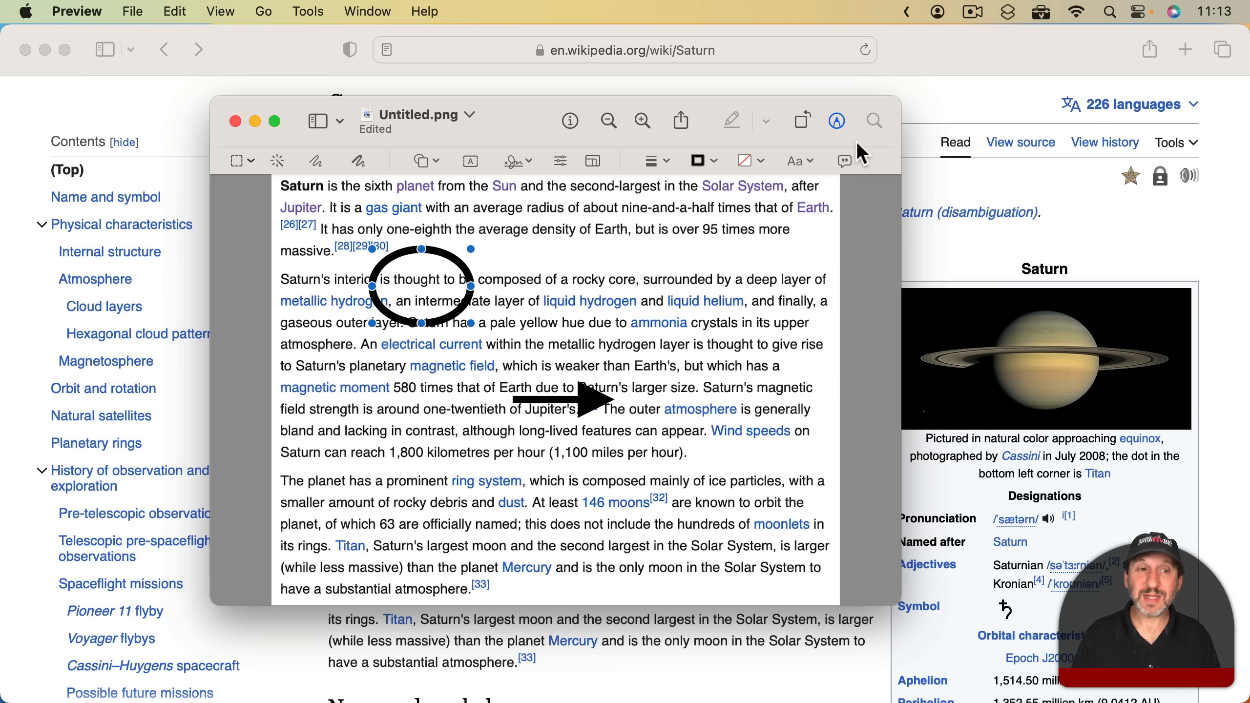
Start saving the marked-up Preview capture and set its file format to JPEG.
click(148, 17)
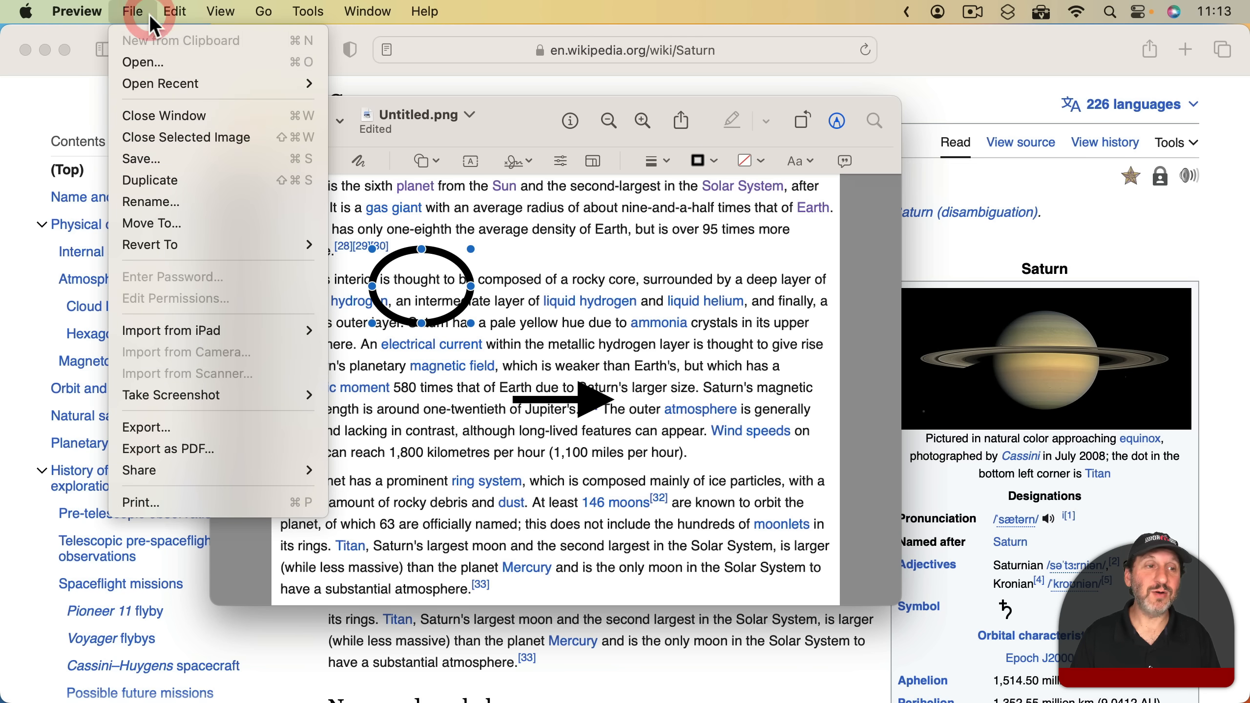
key(super+s)
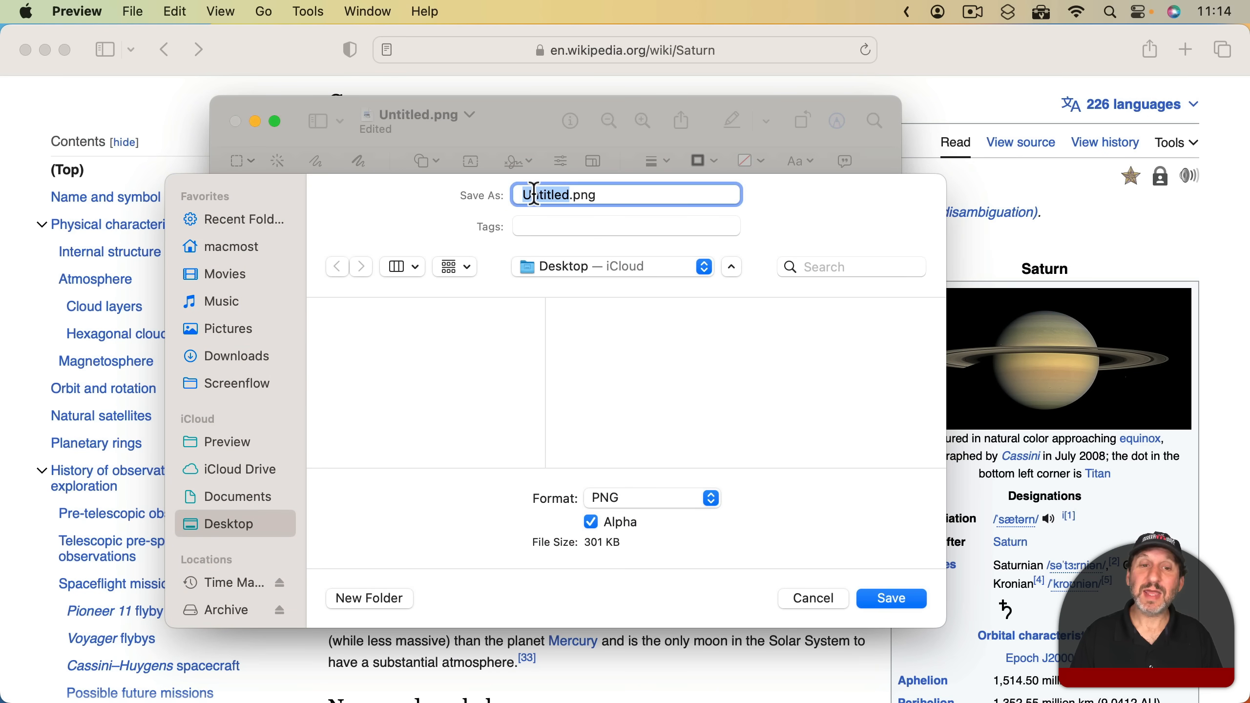
click(590, 277)
click(387, 317)
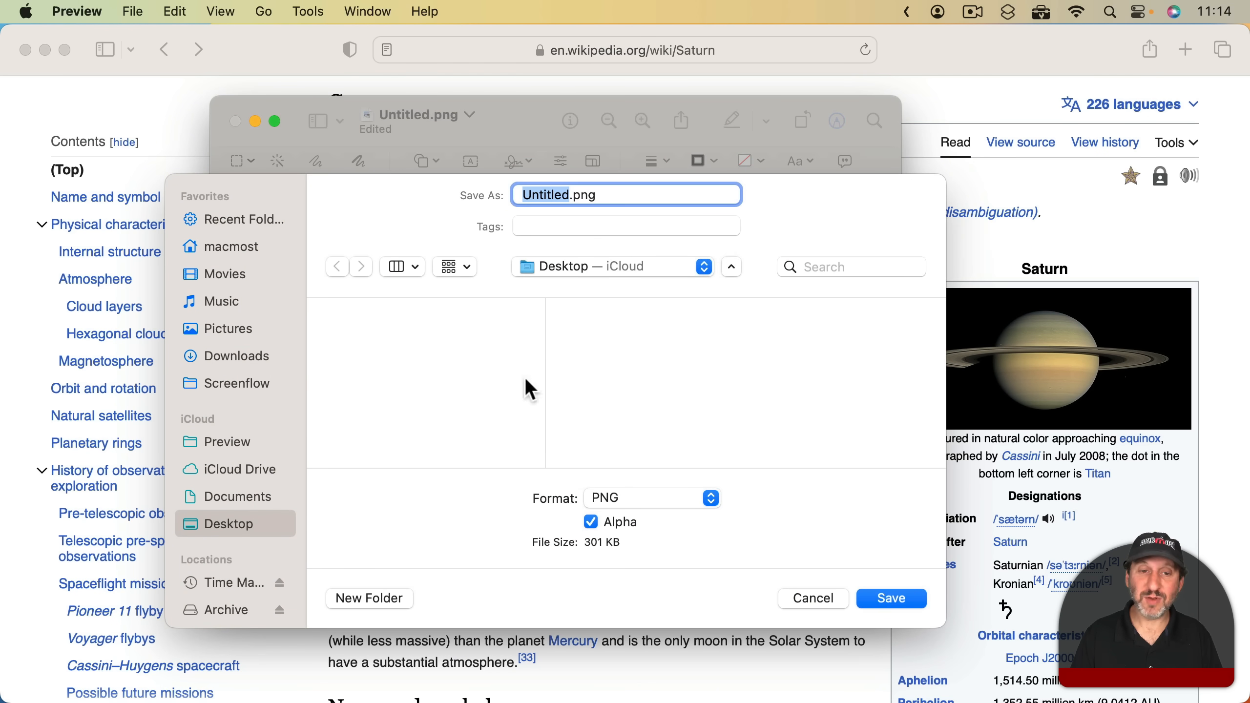
click(732, 267)
click(689, 302)
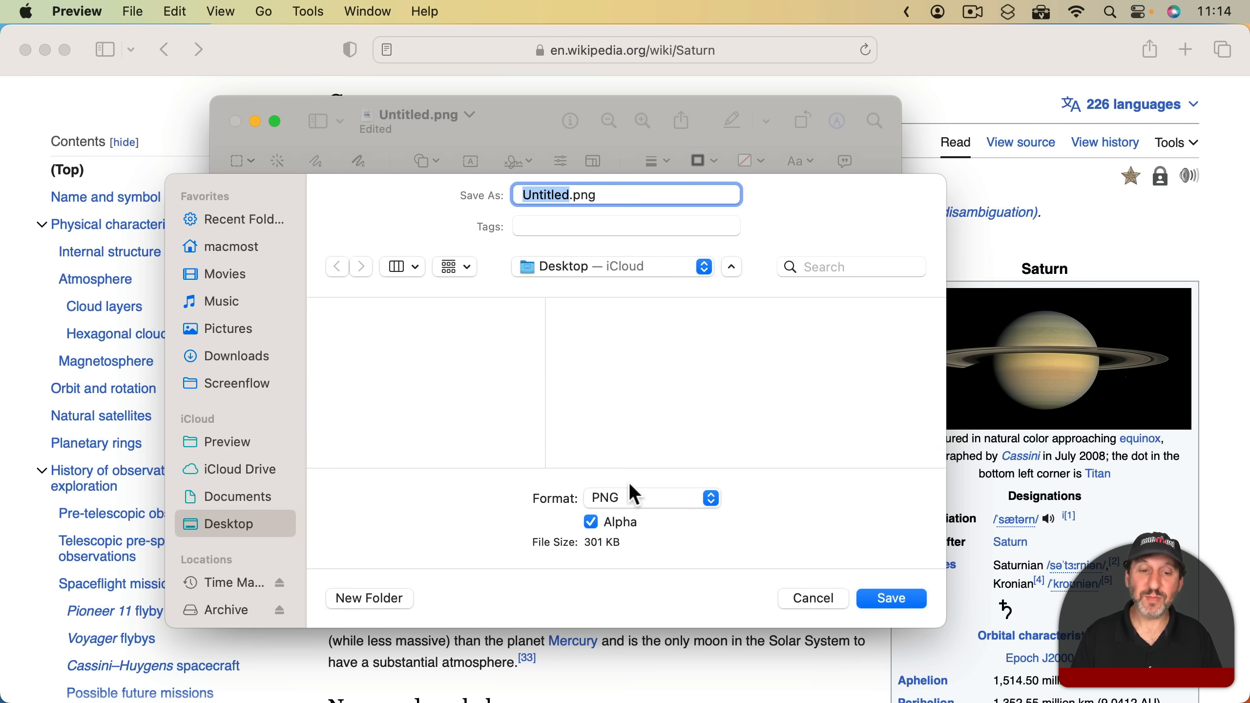
click(624, 502)
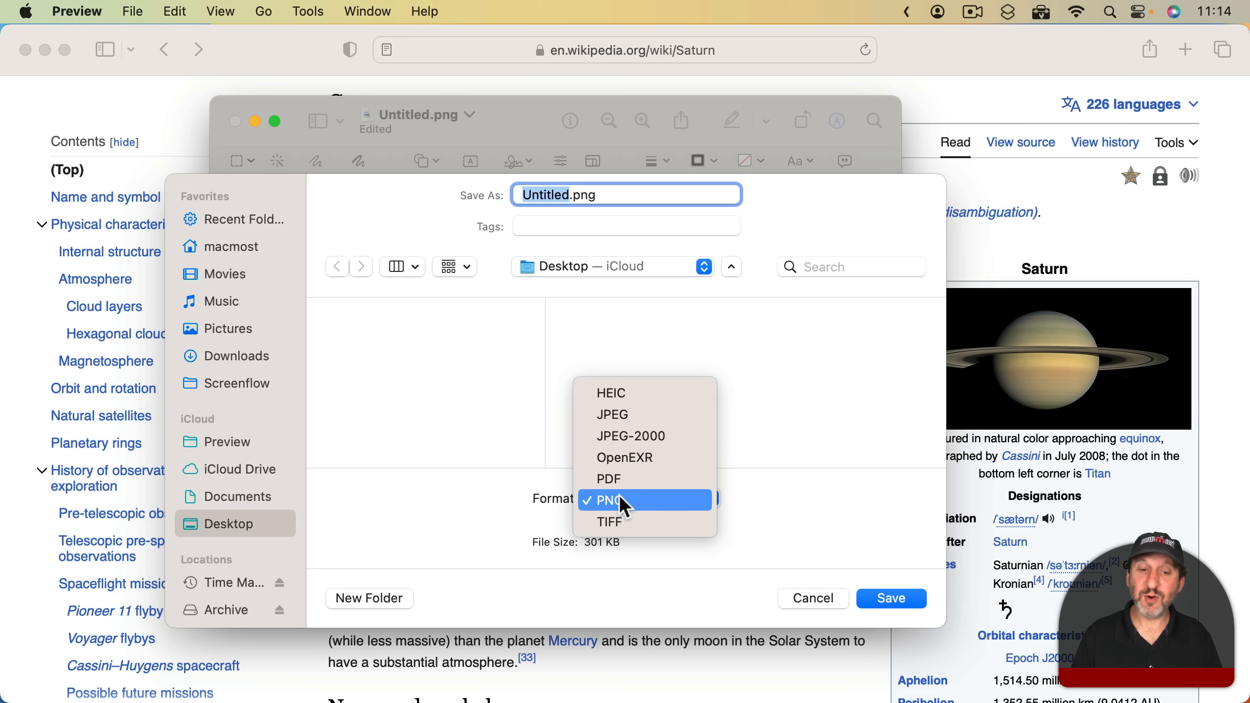
click(619, 414)
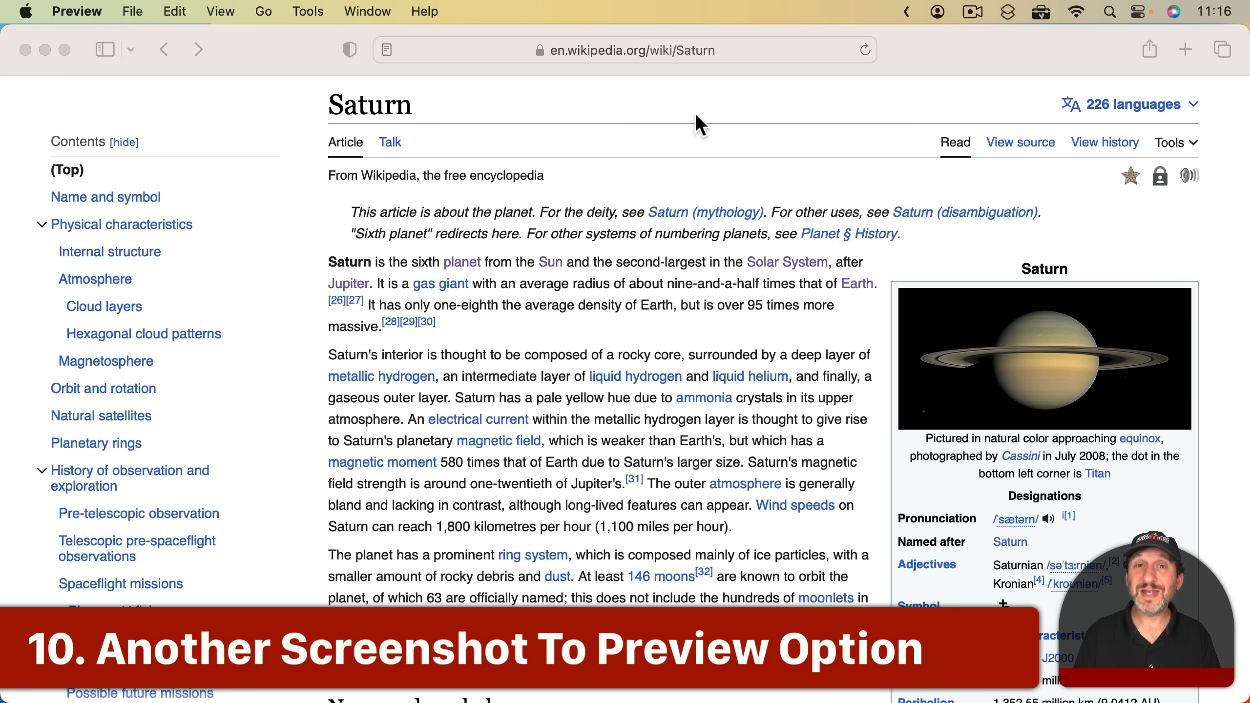
Capture the remembered selection of the Saturn article with Desktop as the save destination, and open its floating thumbnail.
key(super+shift+5)
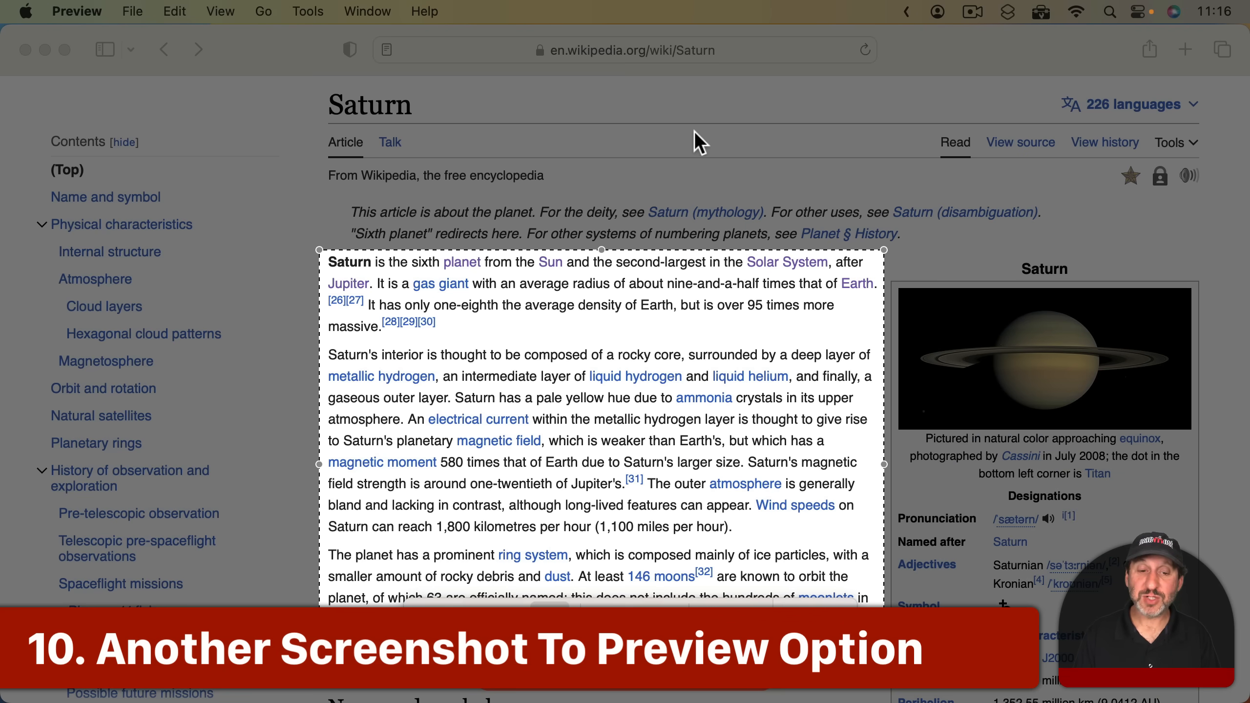
click(733, 622)
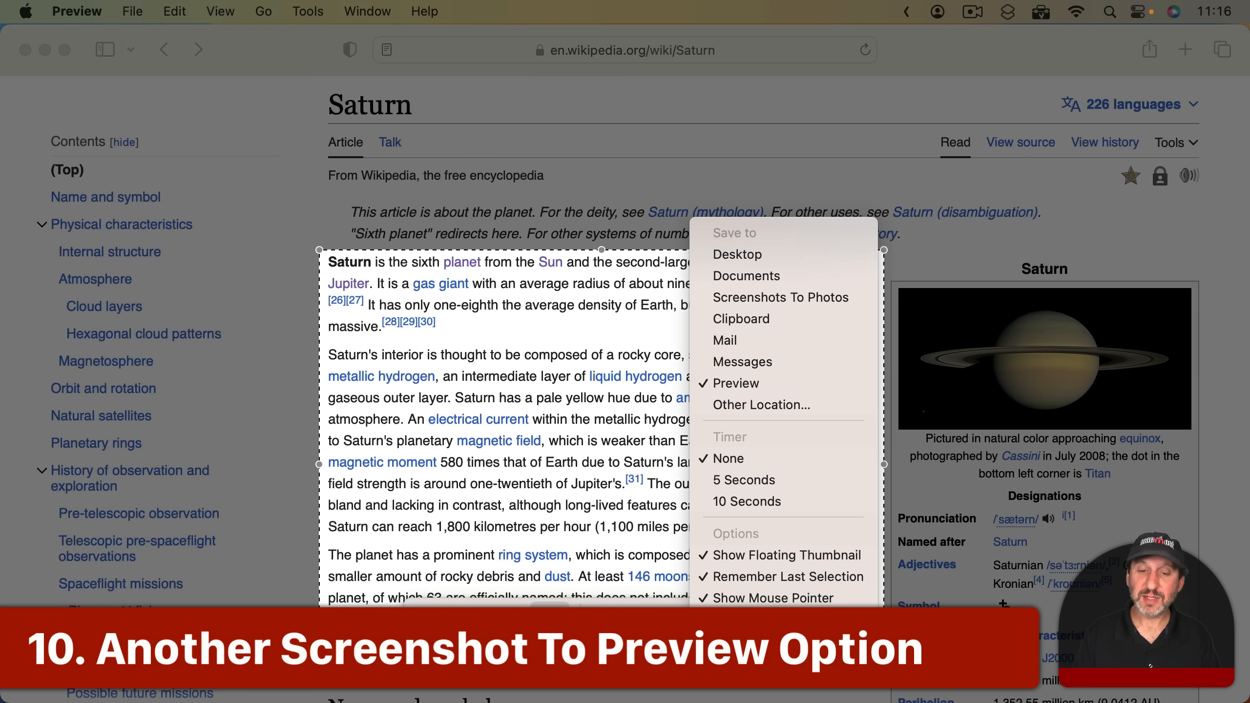
click(752, 254)
click(813, 623)
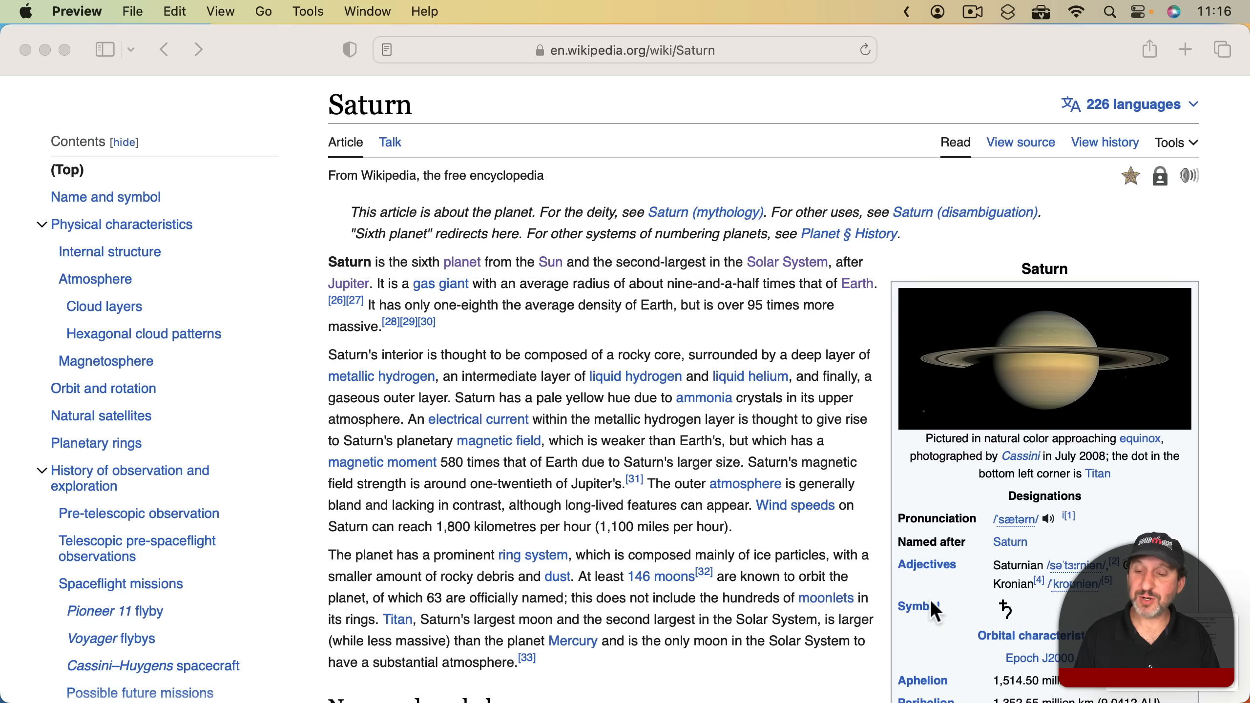
click(1174, 644)
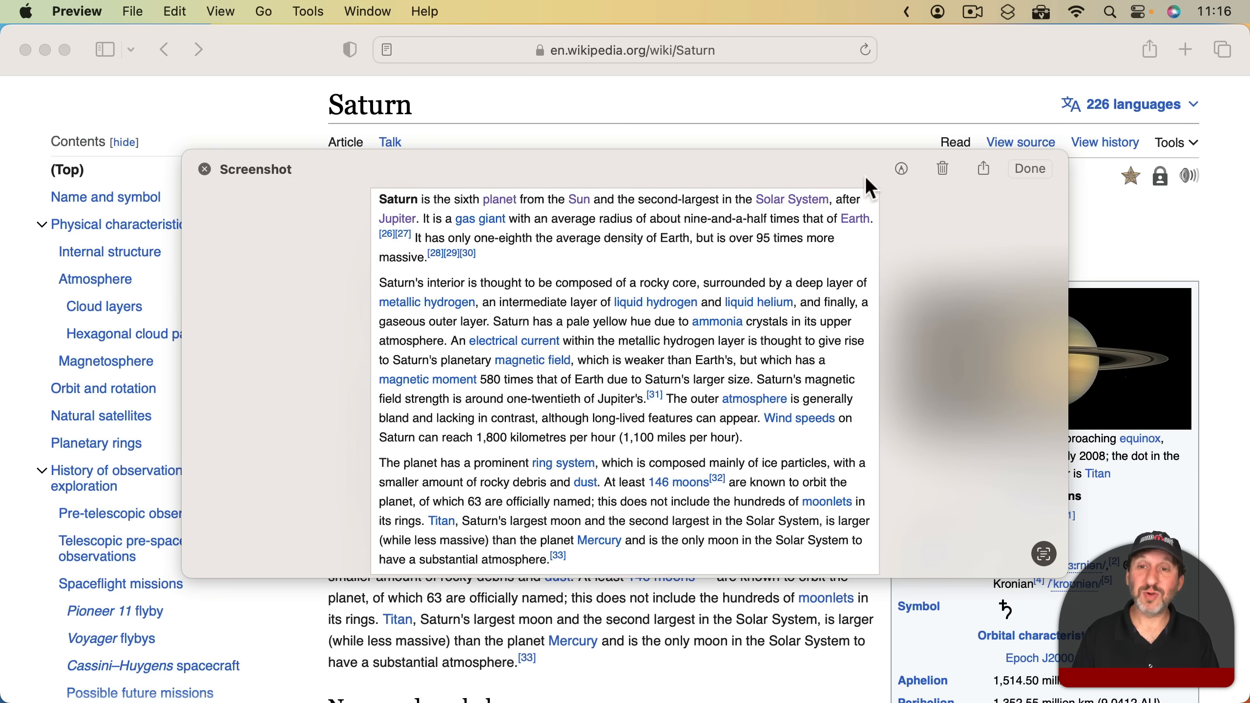
Add a red-outlined, white-filled oval over the start of the second paragraph and a red arrow in its middle with Markup.
click(901, 169)
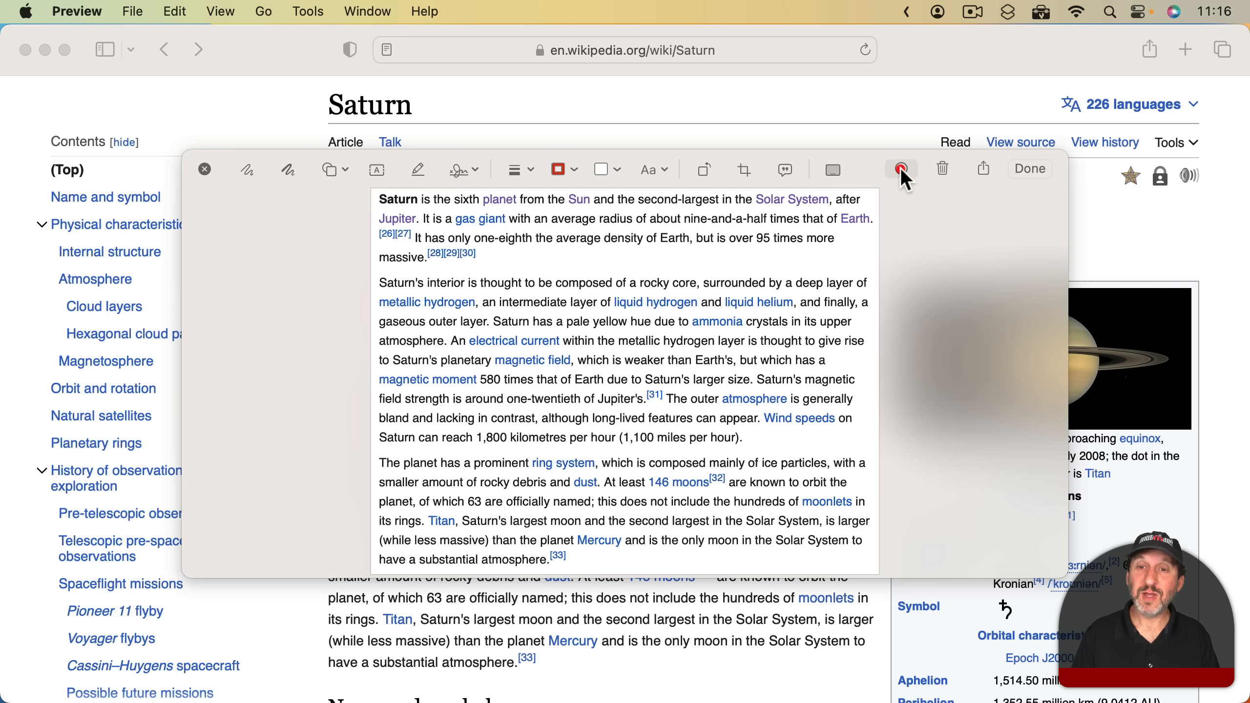
click(333, 169)
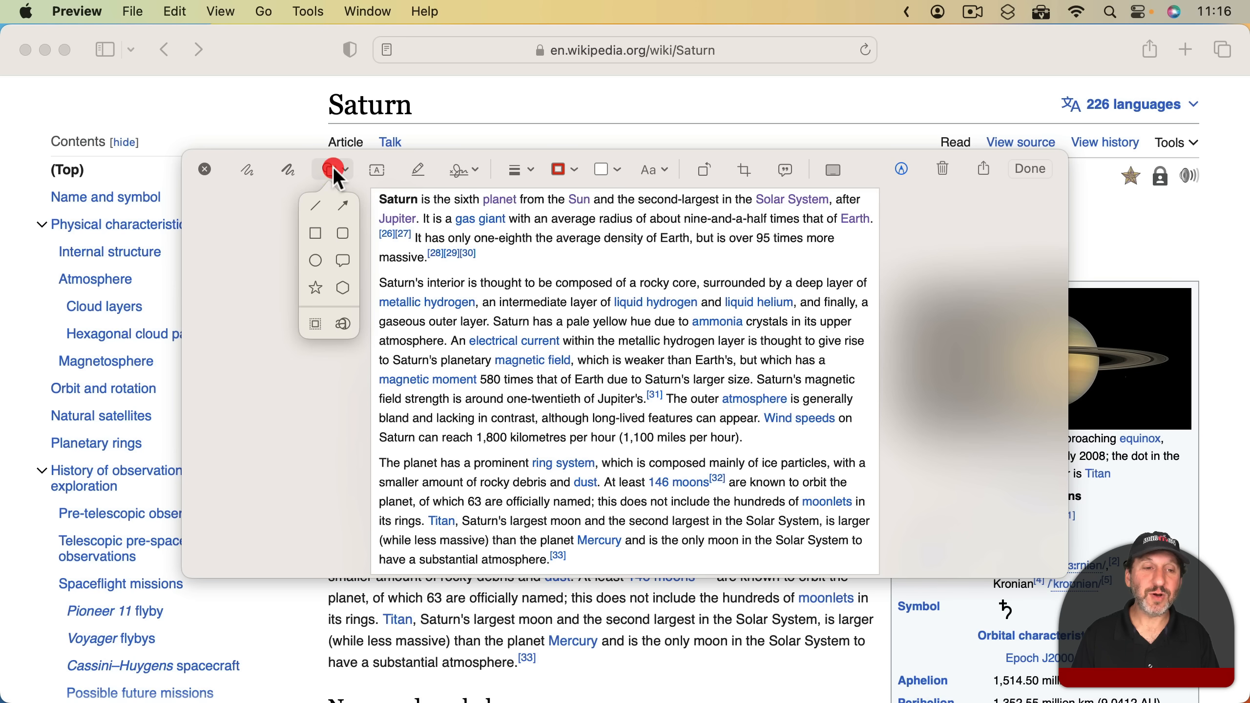
click(315, 260)
drag(670, 357, 588, 254)
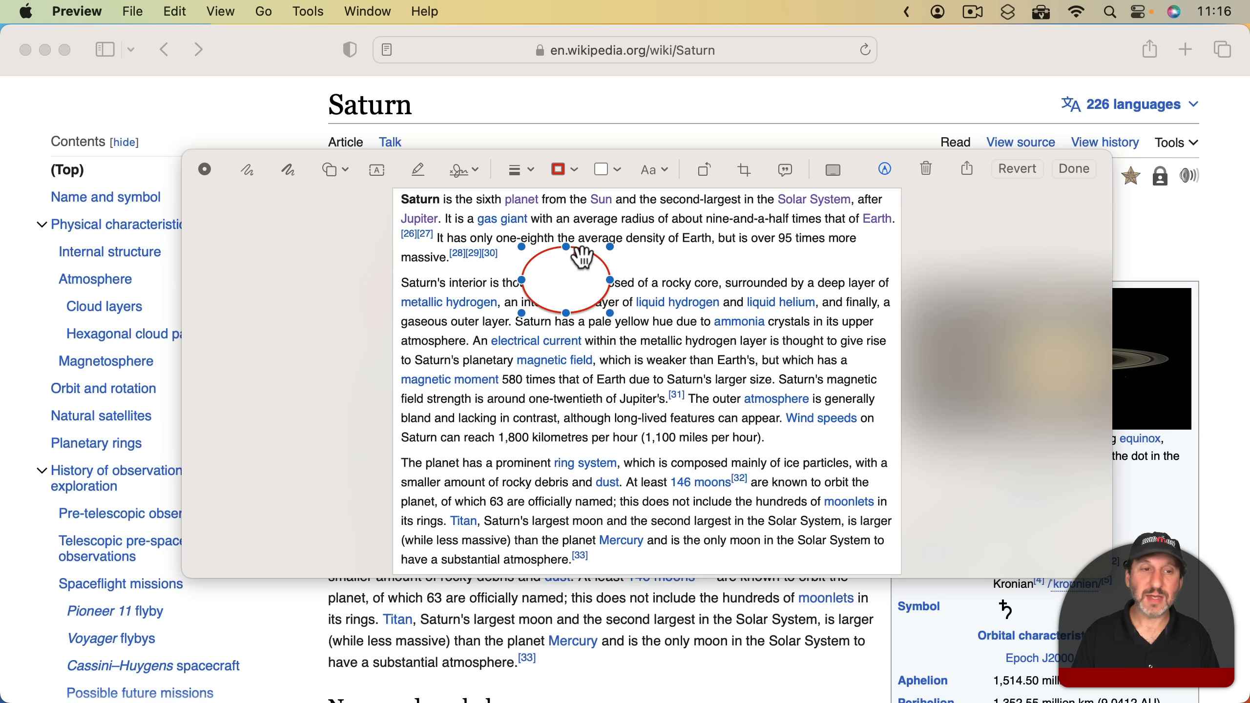
click(332, 175)
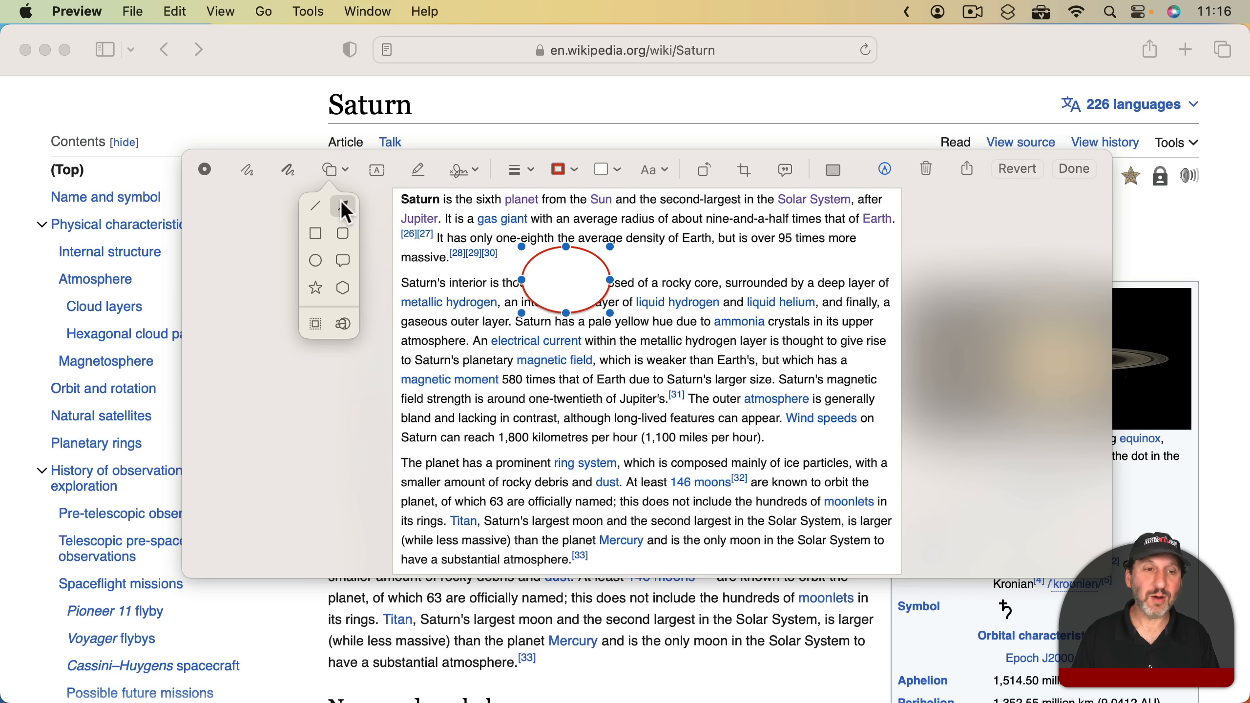
click(340, 199)
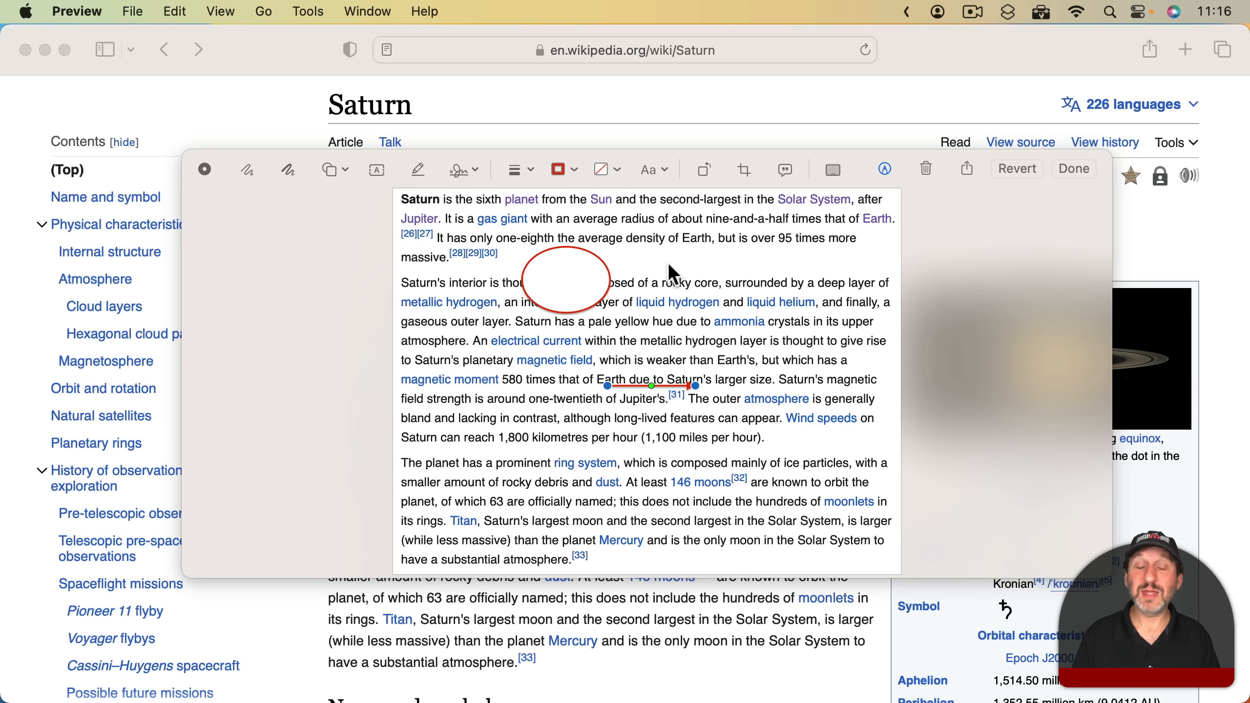
Share the marked-up screenshot to Preview and start saving it from there.
click(966, 170)
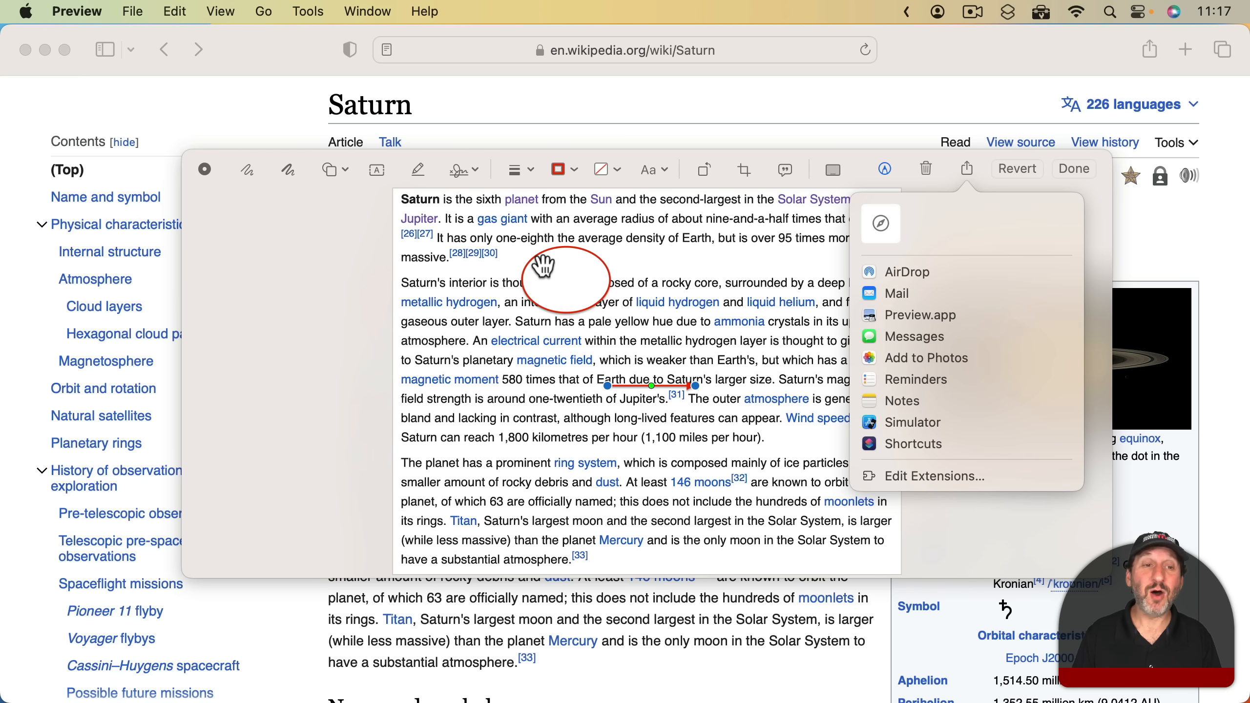
click(907, 316)
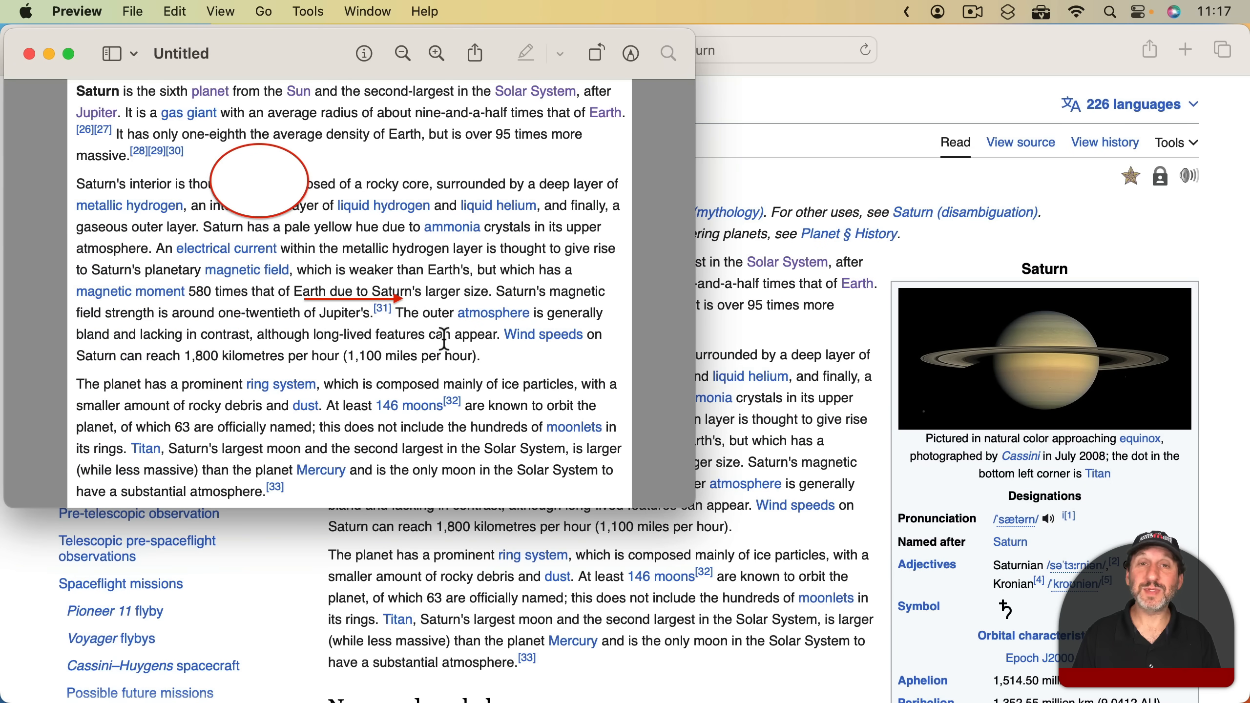
key(super+s)
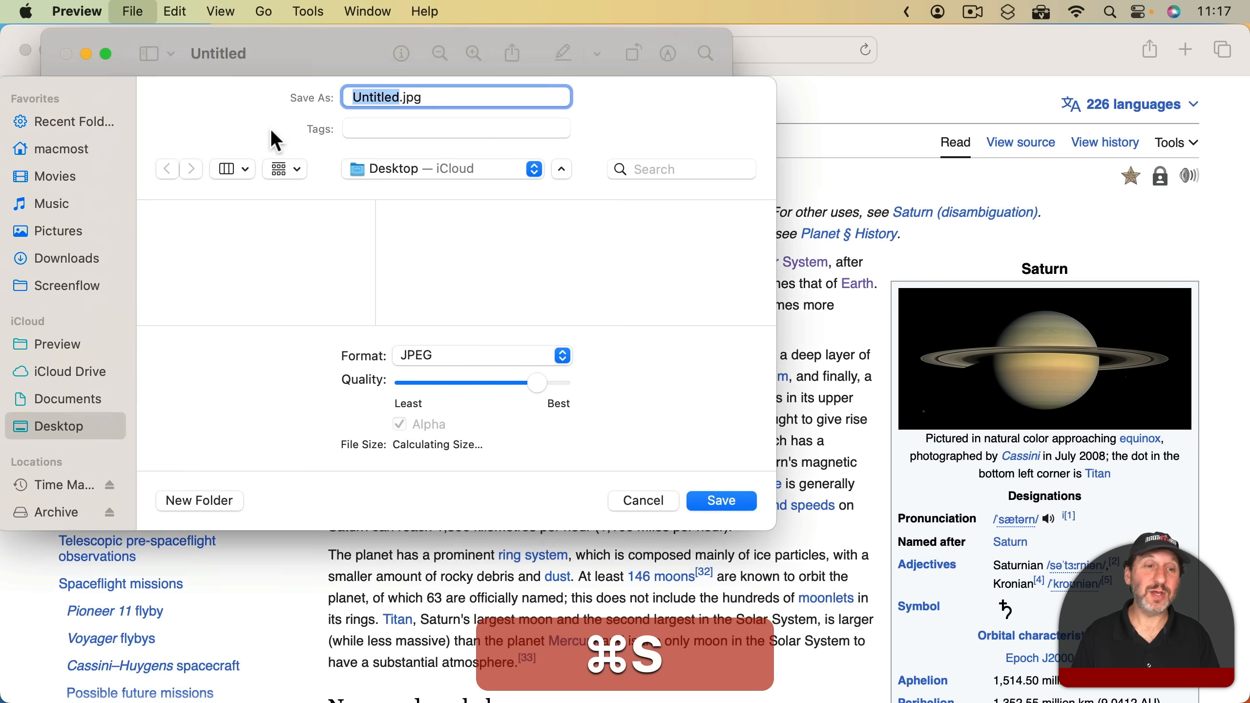